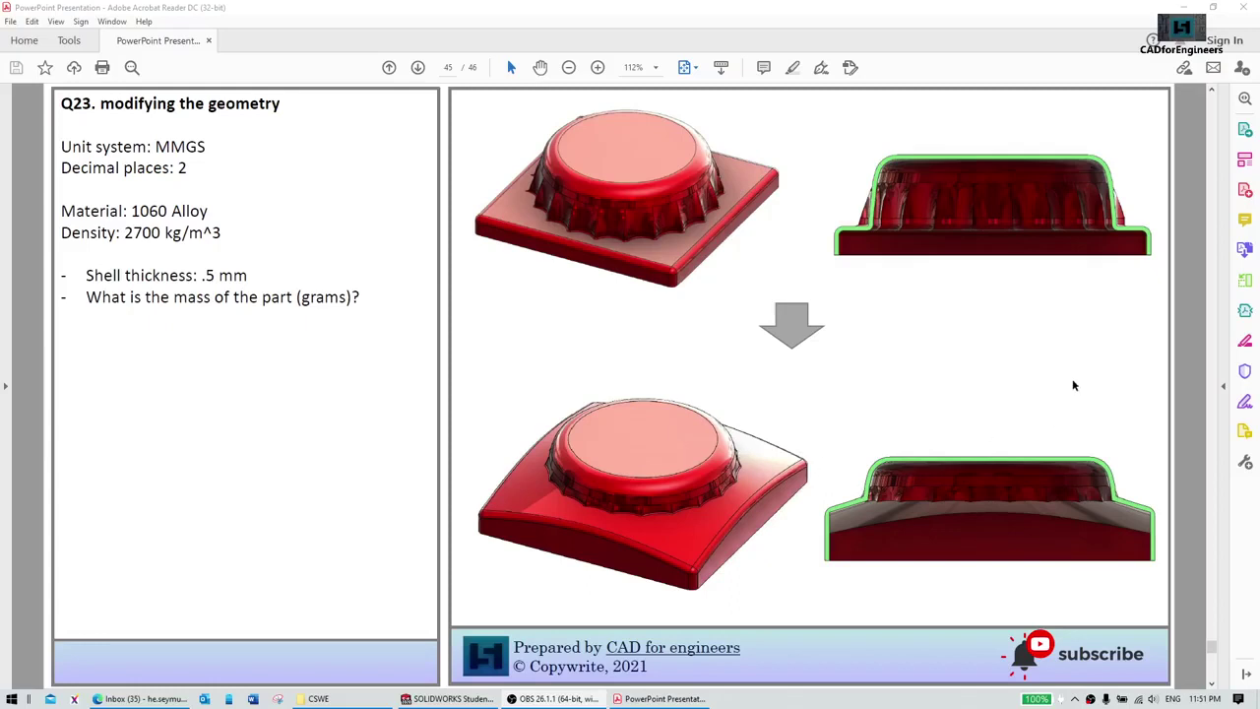
Step: Read the Q23 requirements and compare the initial and modified cap geometry, including the dimensioned section view on the following page
scroll(849, 455, down, 1)
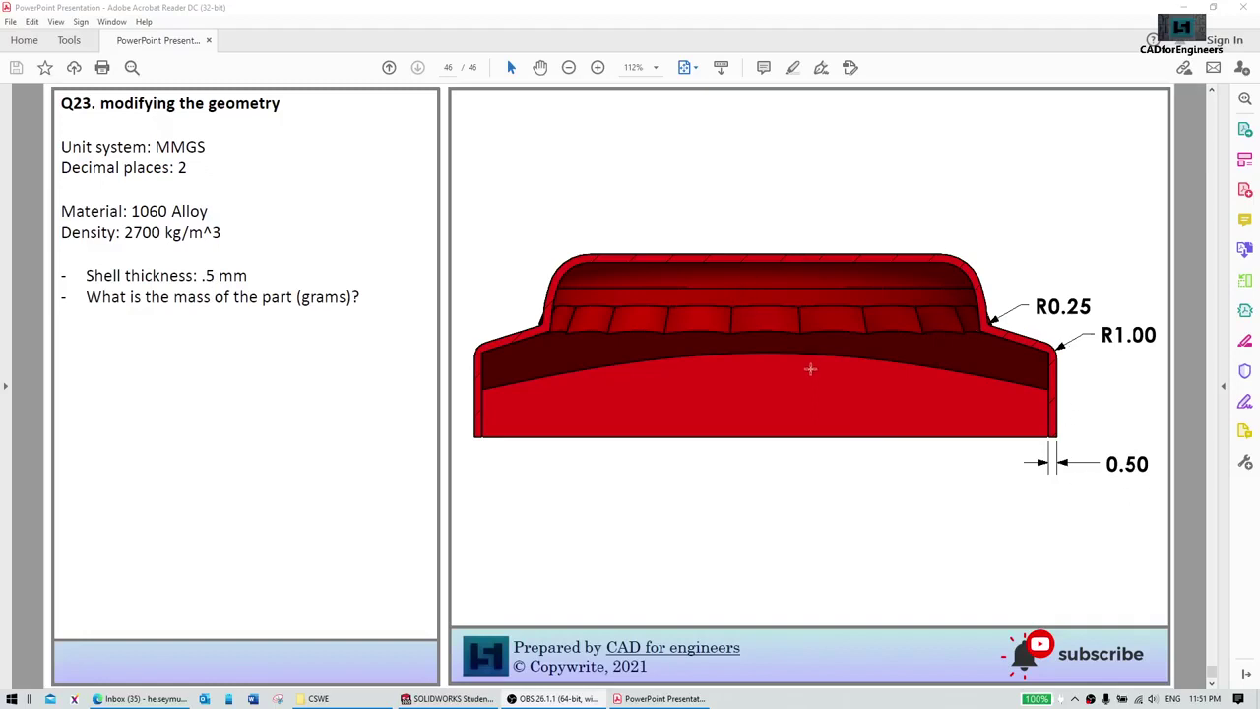
scroll(935, 372, up, 1)
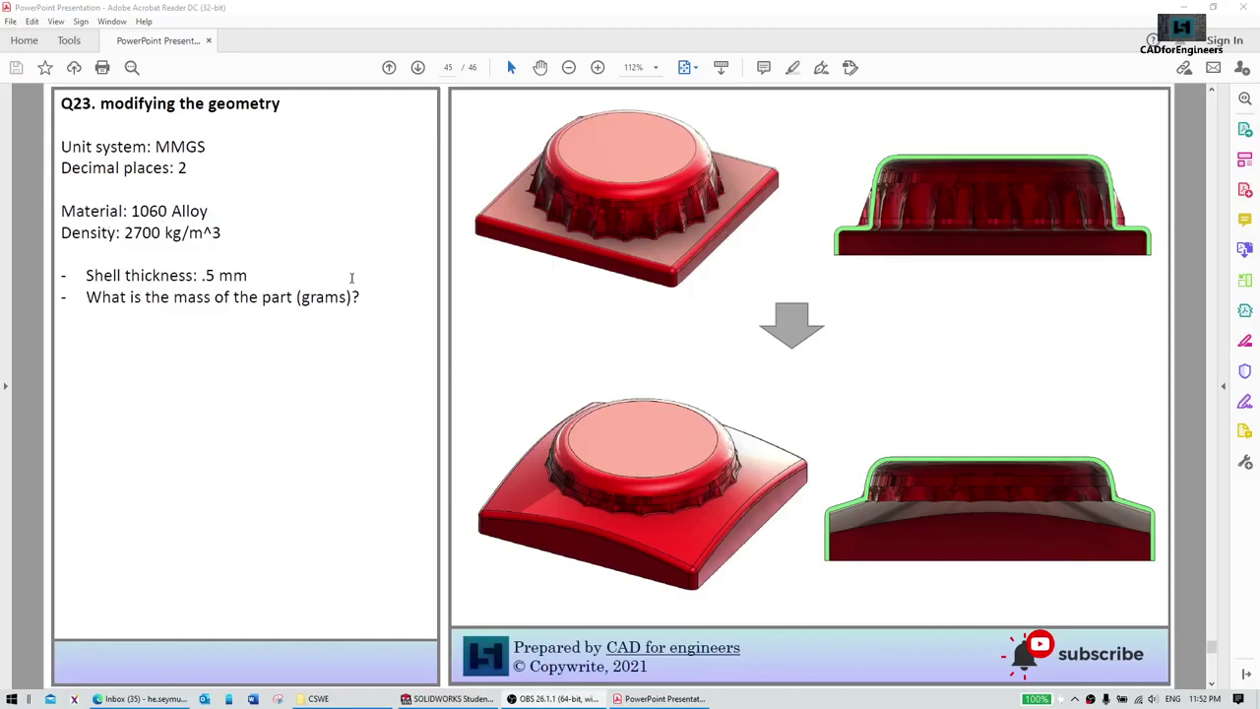
drag(126, 276, 292, 297)
click(631, 384)
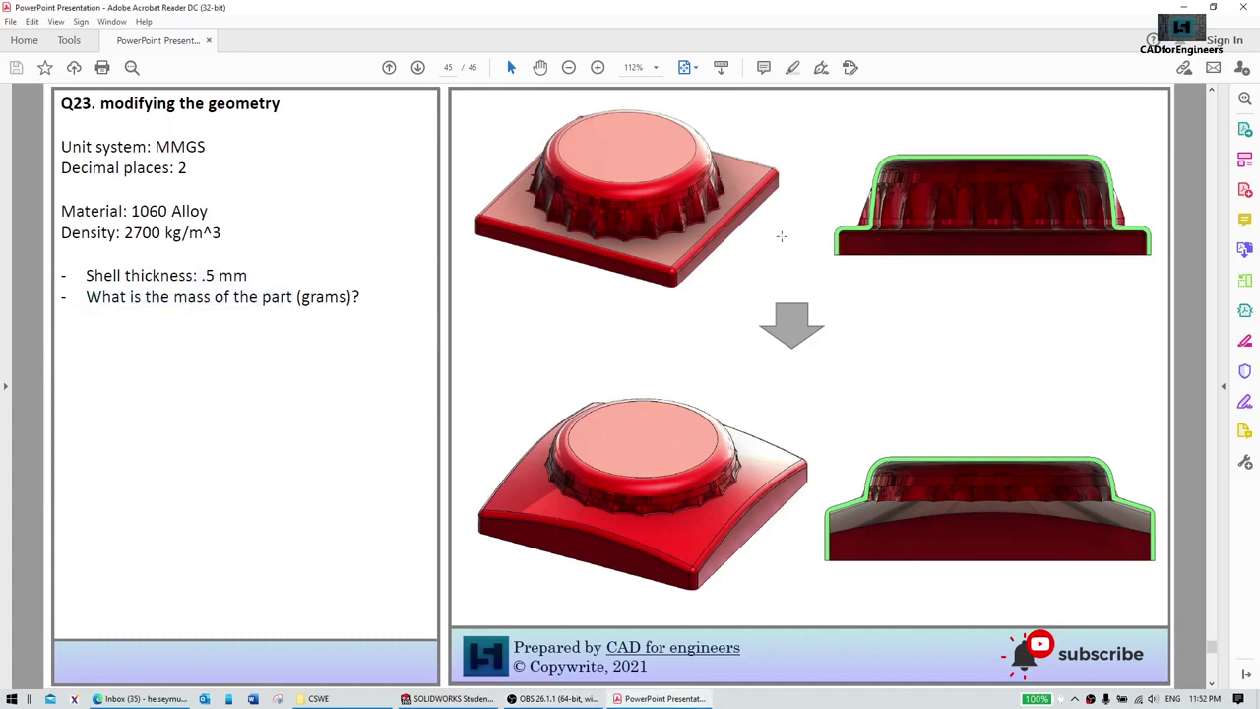
scroll(770, 262, down, 1)
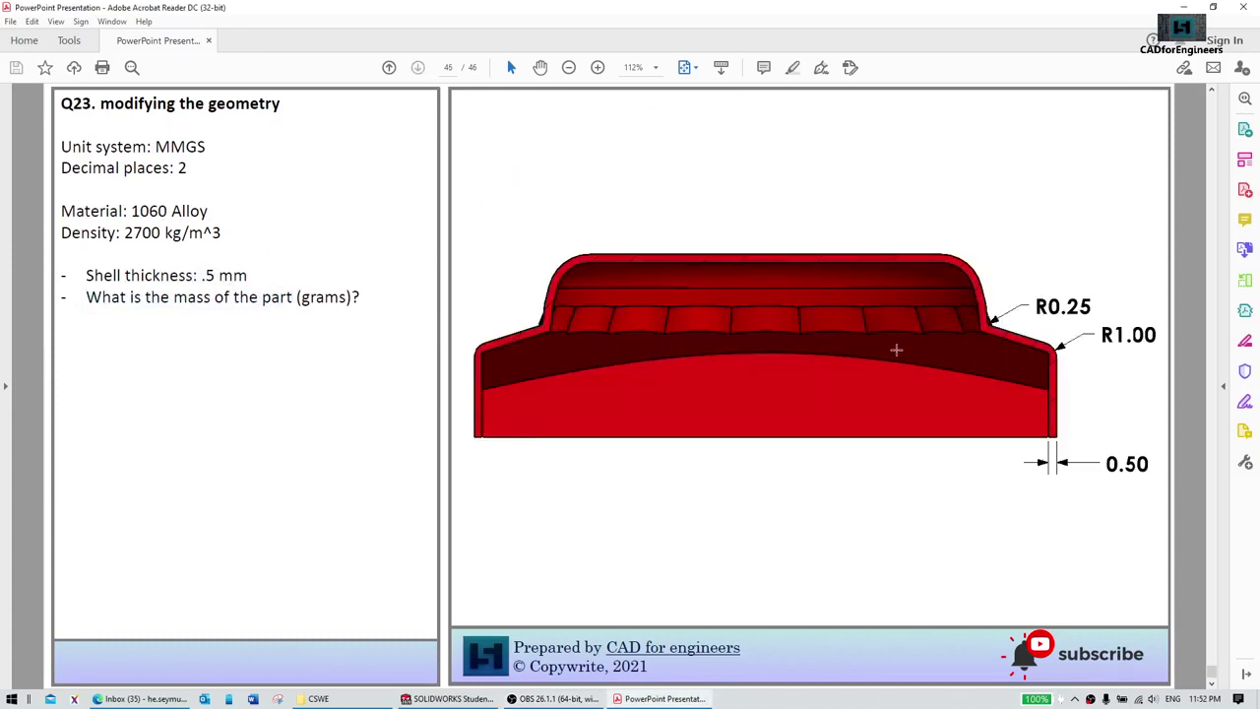
scroll(901, 347, up, 1)
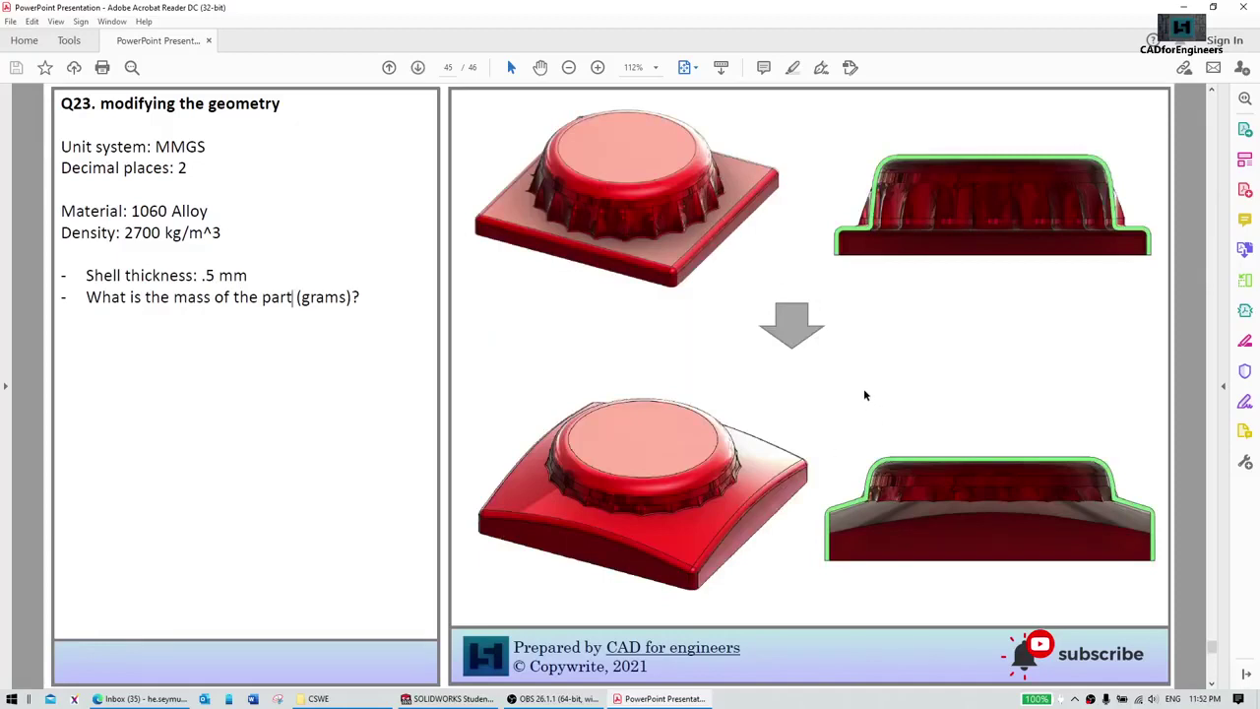
Step: Switch to SOLIDWORKS and examine the initial bottle cap part from above, from the sides and from its hollow underside
click(448, 698)
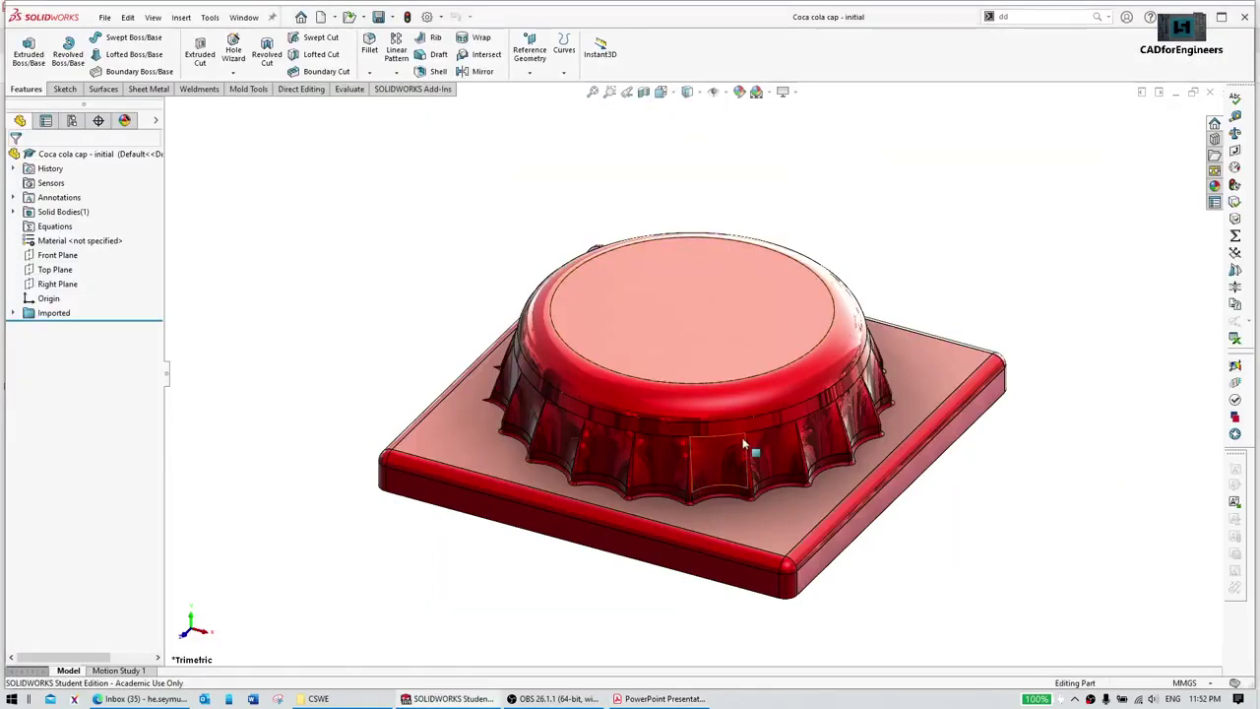
middle_drag(754, 442, 971, 174)
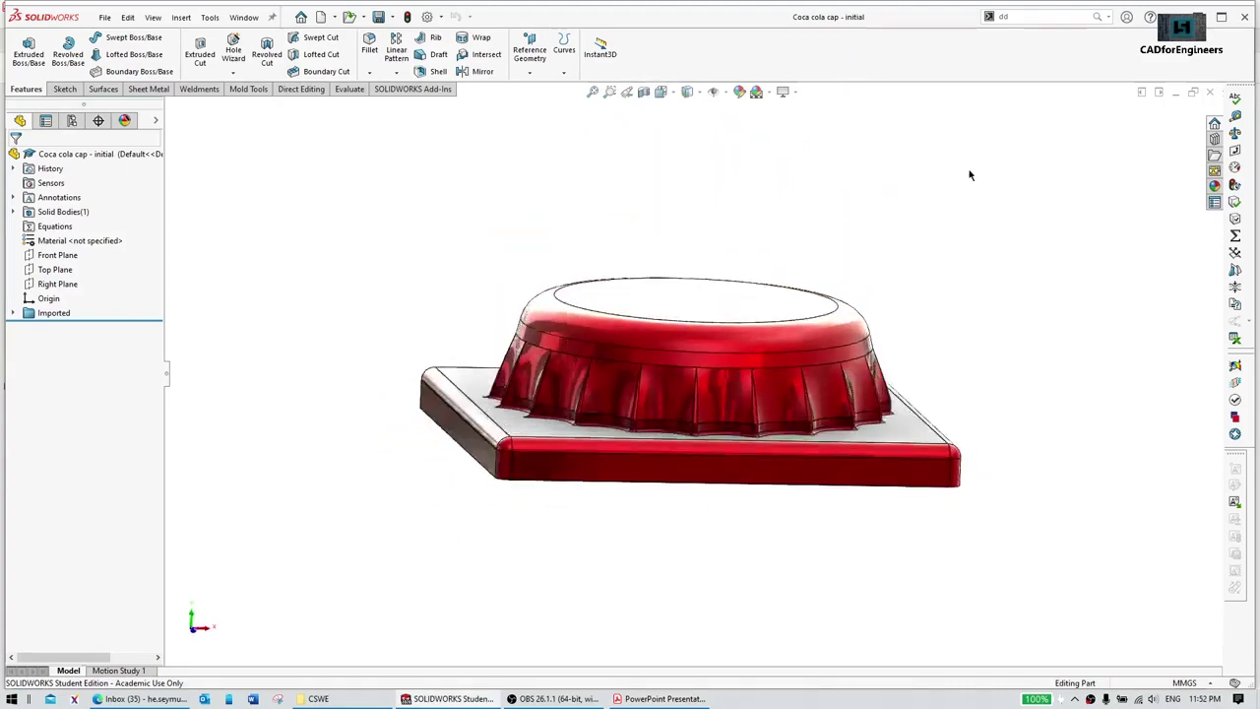
key(ctrl+7)
middle_drag(852, 403, 934, 290)
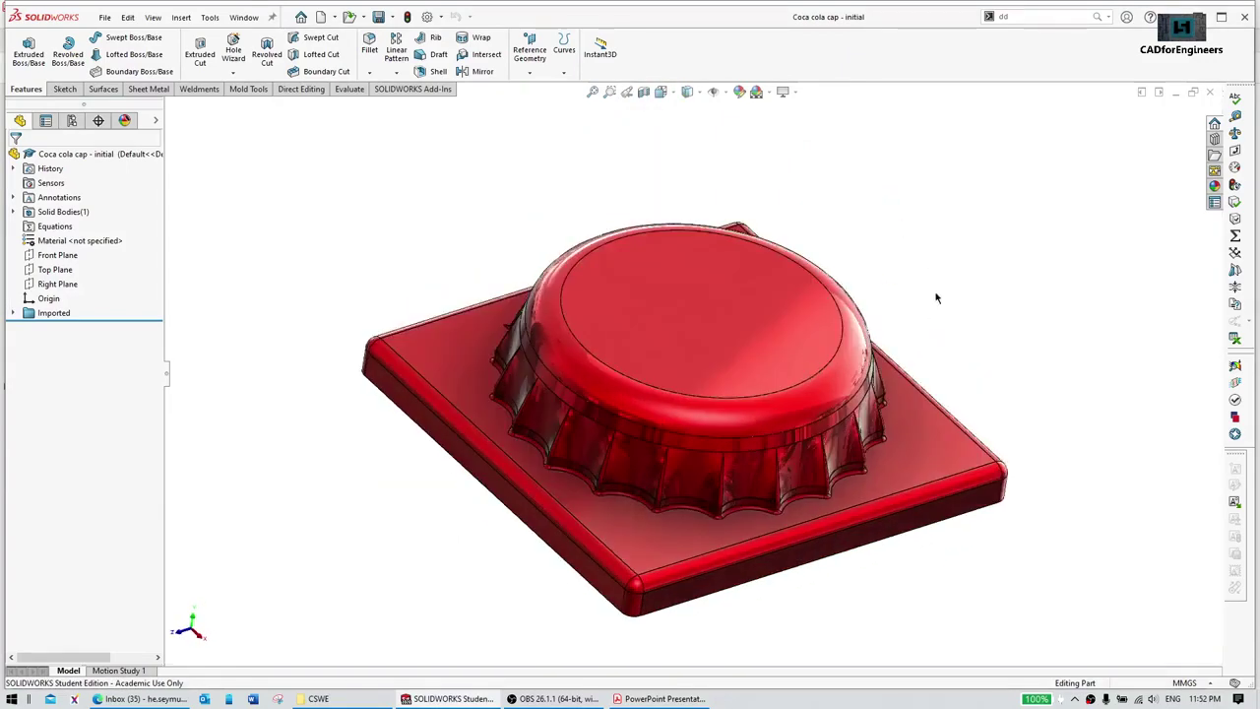
key(ctrl+7)
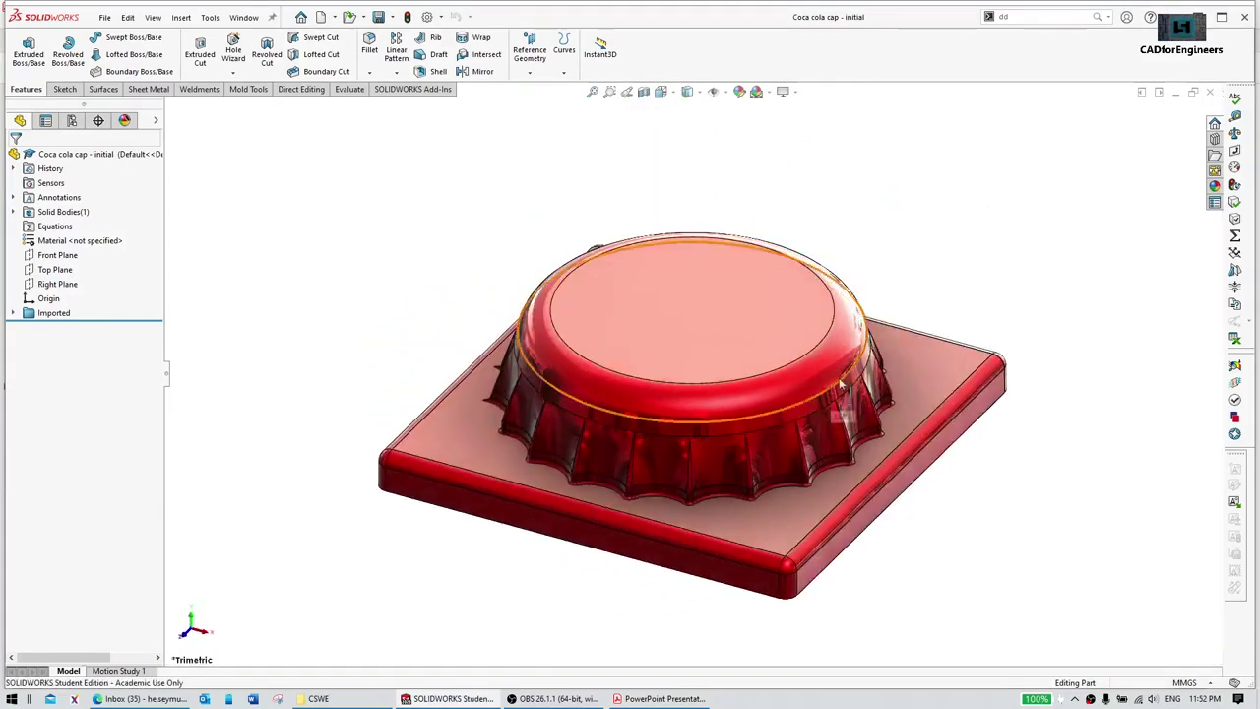
middle_drag(1015, 191, 838, 383)
key(ctrl+6)
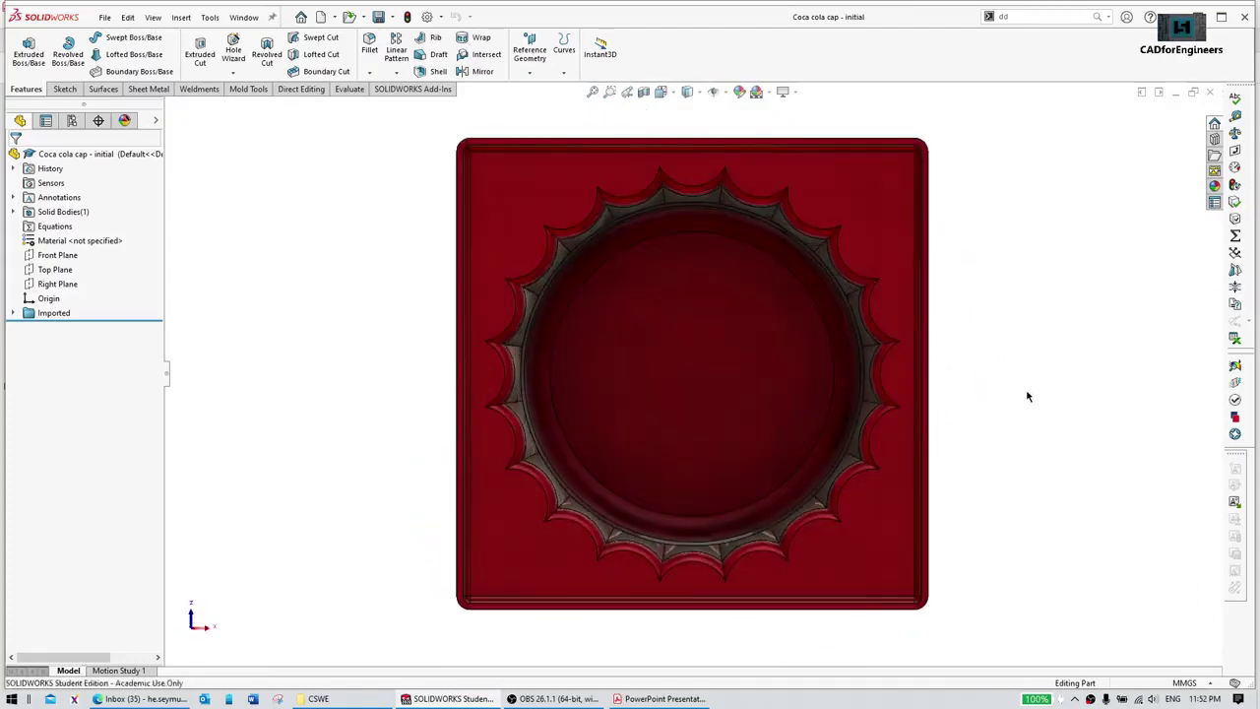
ctrl+middle_drag(1052, 357, 1046, 371)
key(ctrl+7)
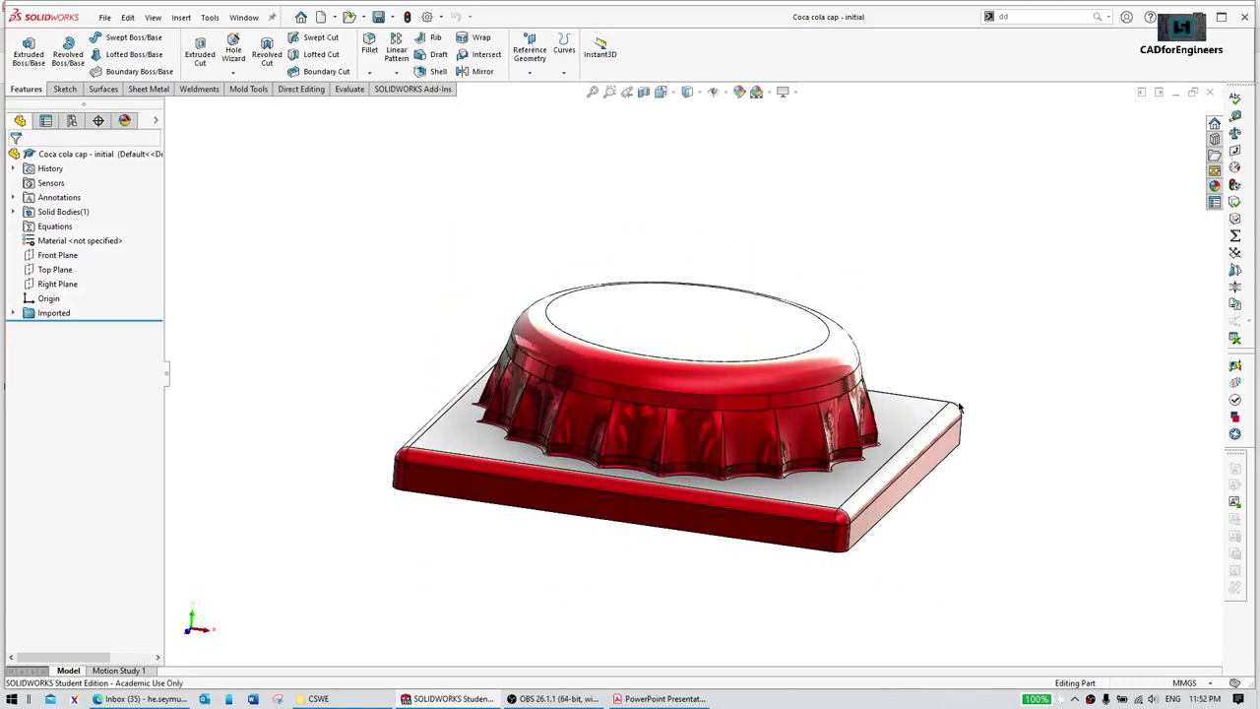
middle_drag(886, 324, 773, 342)
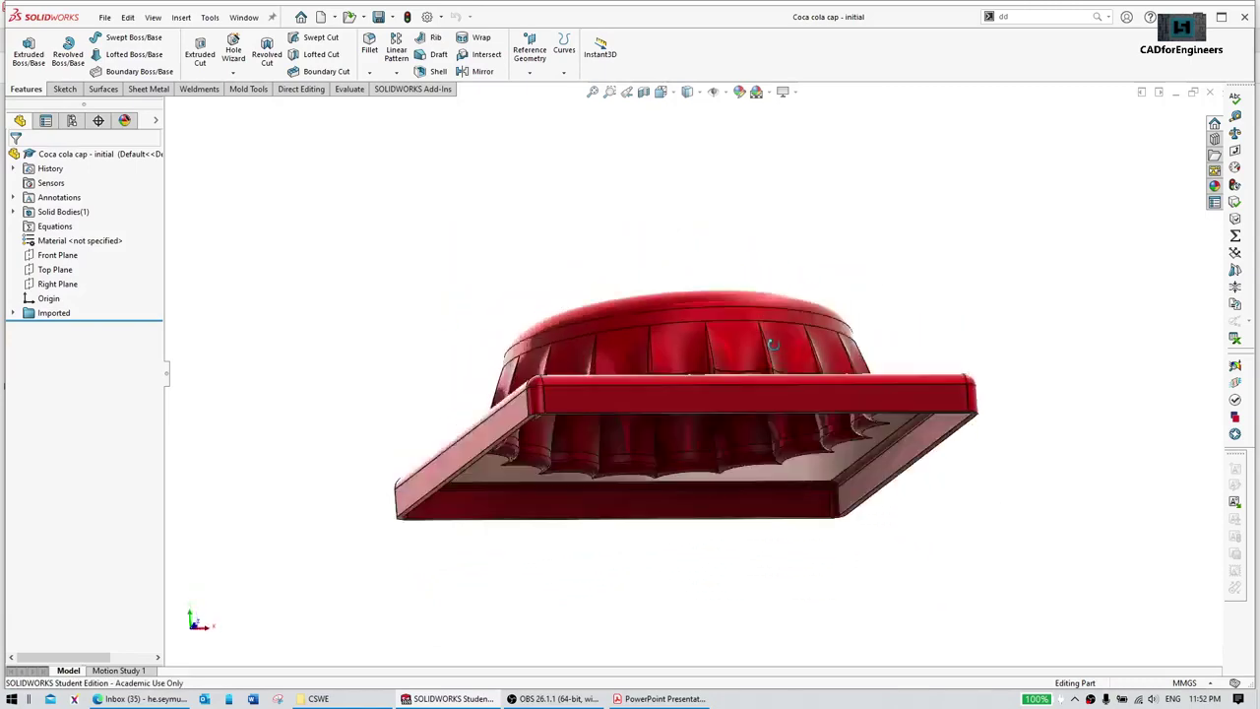
key(ctrl+6)
ctrl+middle_drag(933, 388, 743, 273)
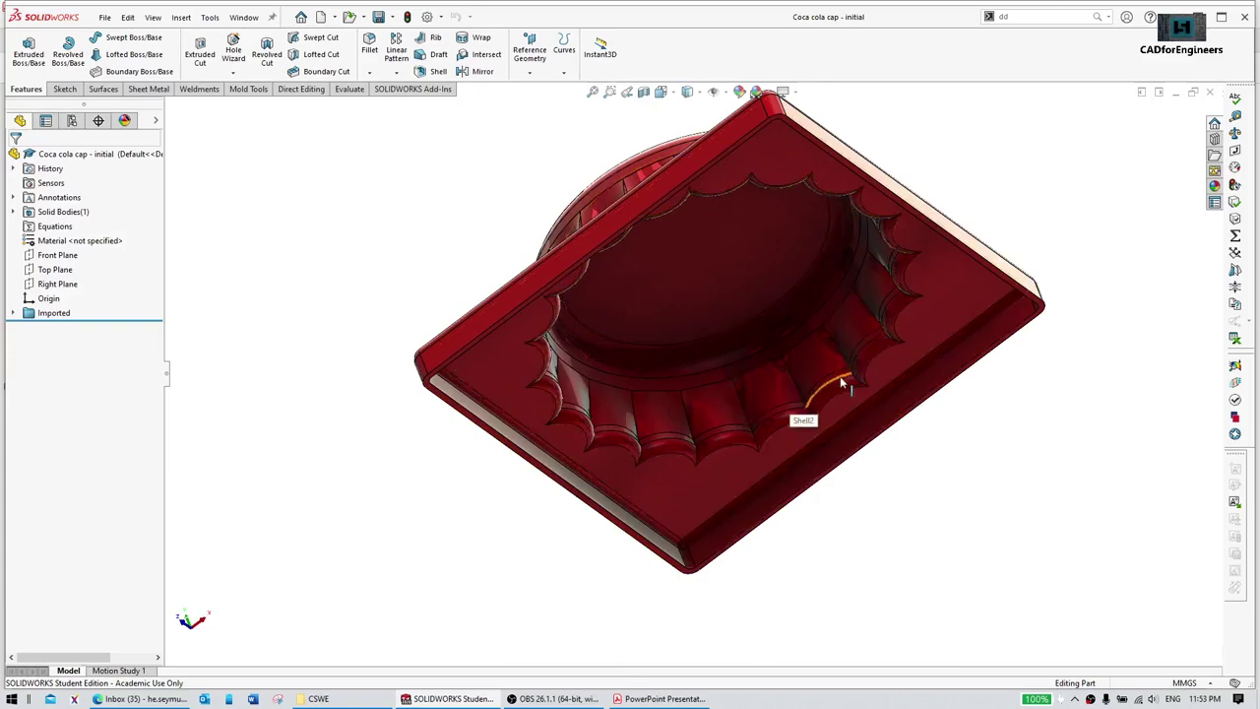
middle_drag(842, 382, 635, 461)
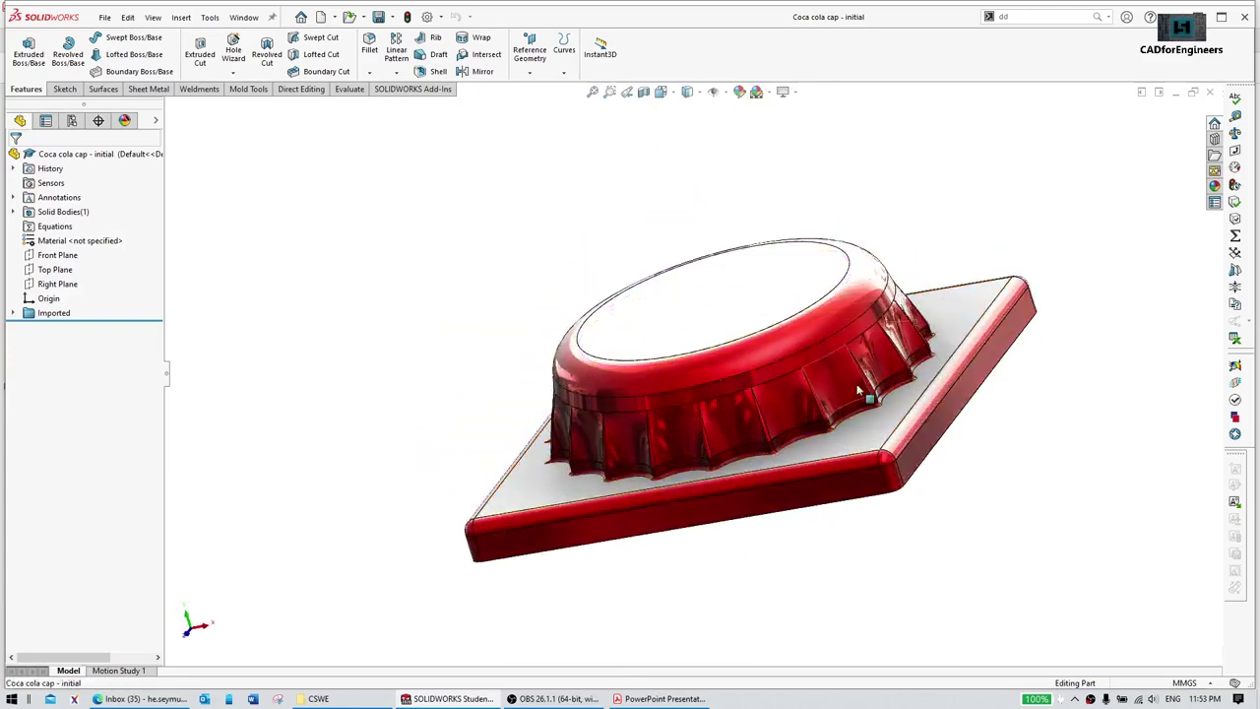
middle_drag(858, 392, 1002, 285)
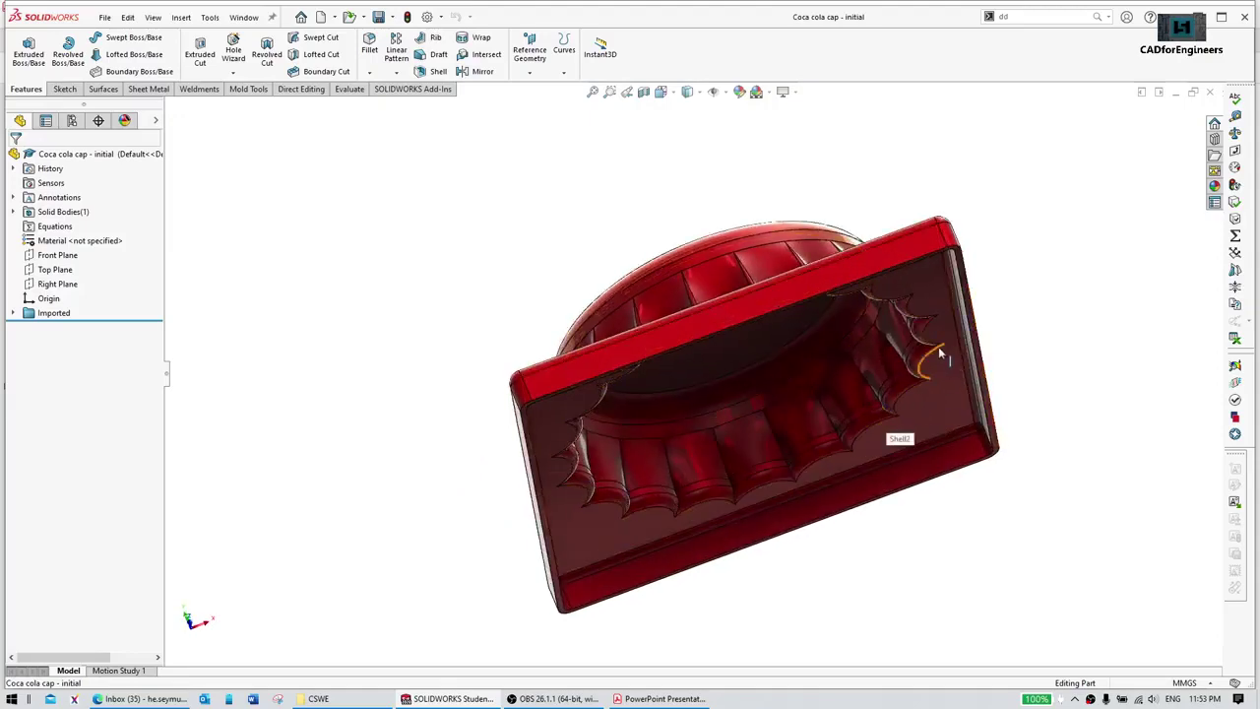
middle_drag(938, 347, 769, 360)
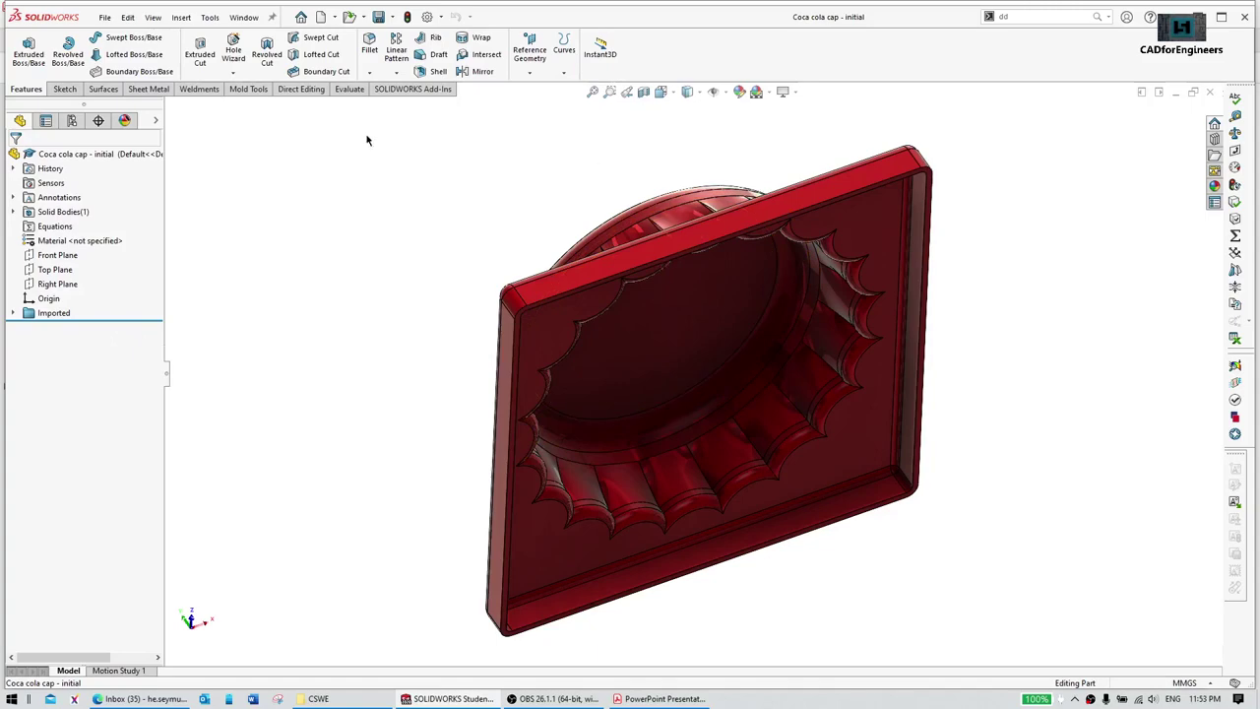
Step: Sketch the square base's outer outline with its rounded corners on the bottom rim face and close the sketch
scroll(556, 310, down, 5)
click(548, 326)
click(605, 282)
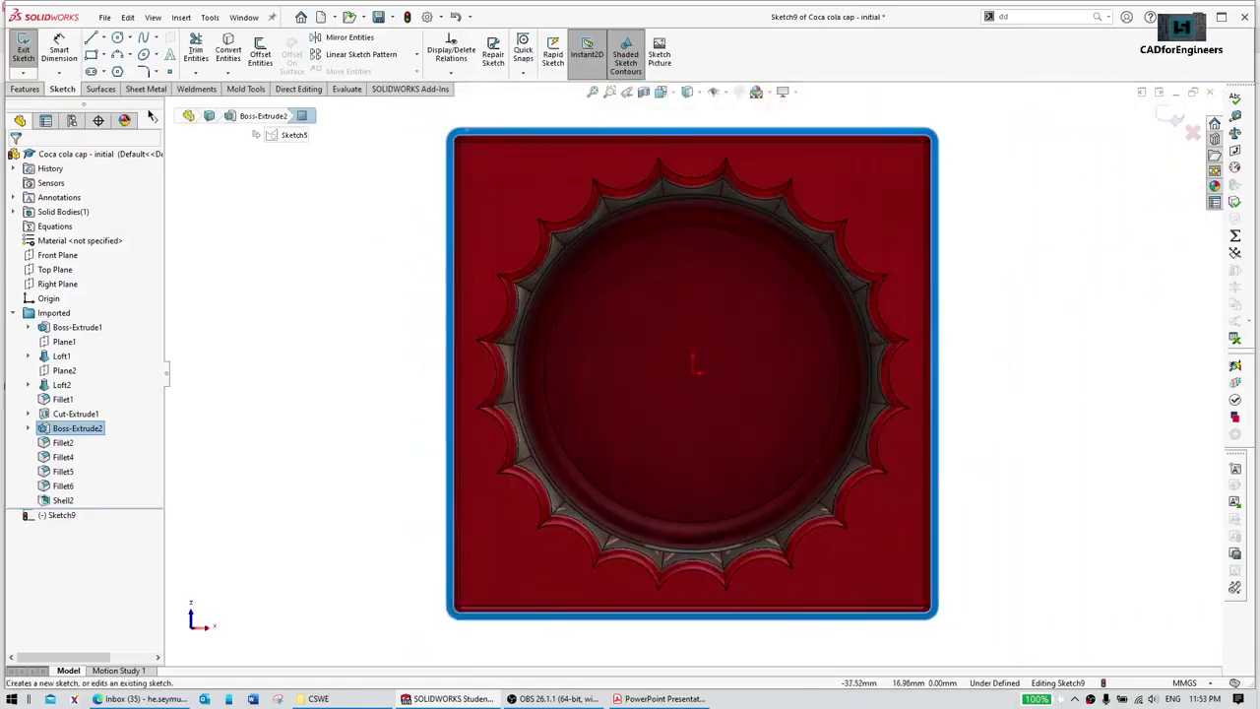
mouse_move(365, 197)
middle_down()
mouse_move(470, 363)
mouse_move(627, 266)
middle_up()
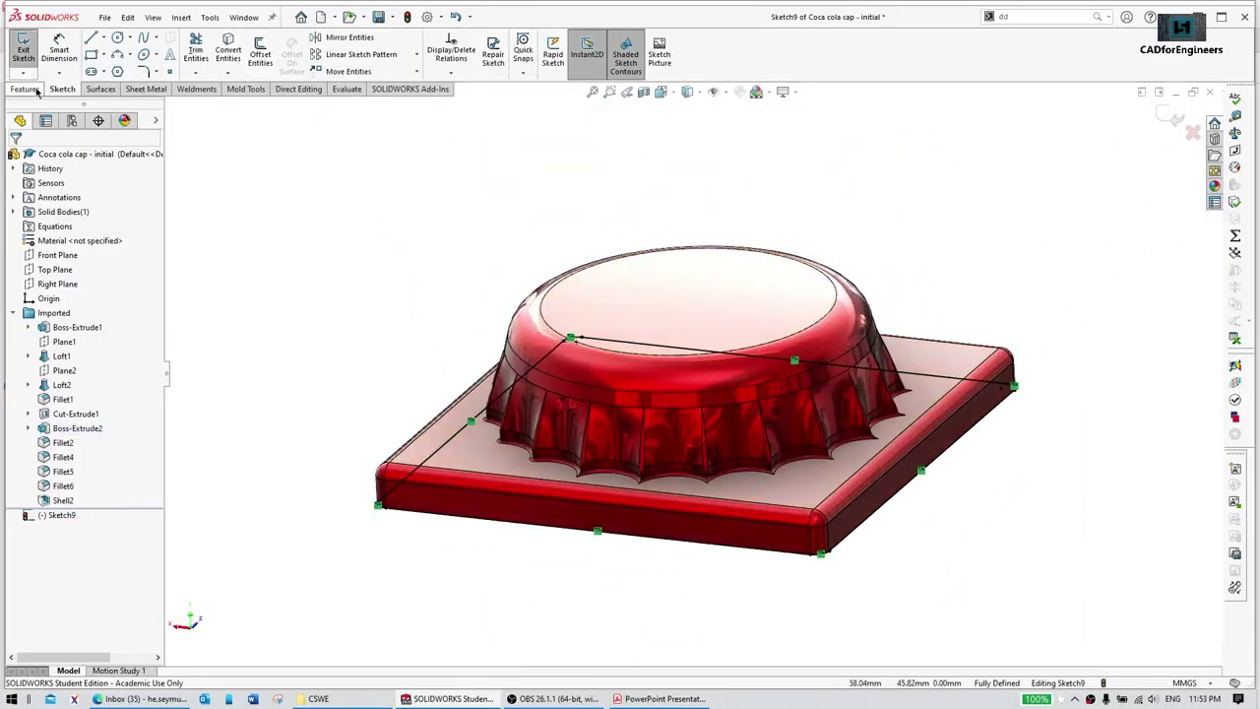
key(s)
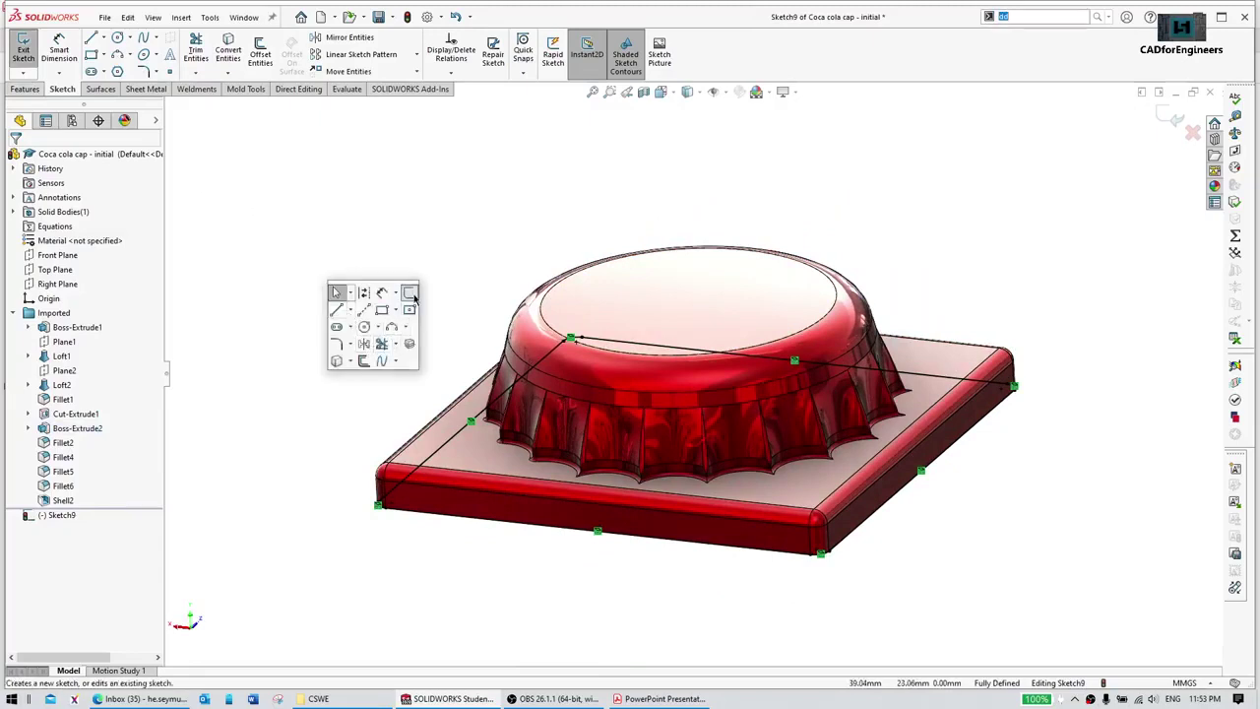
key(ctrl+b)
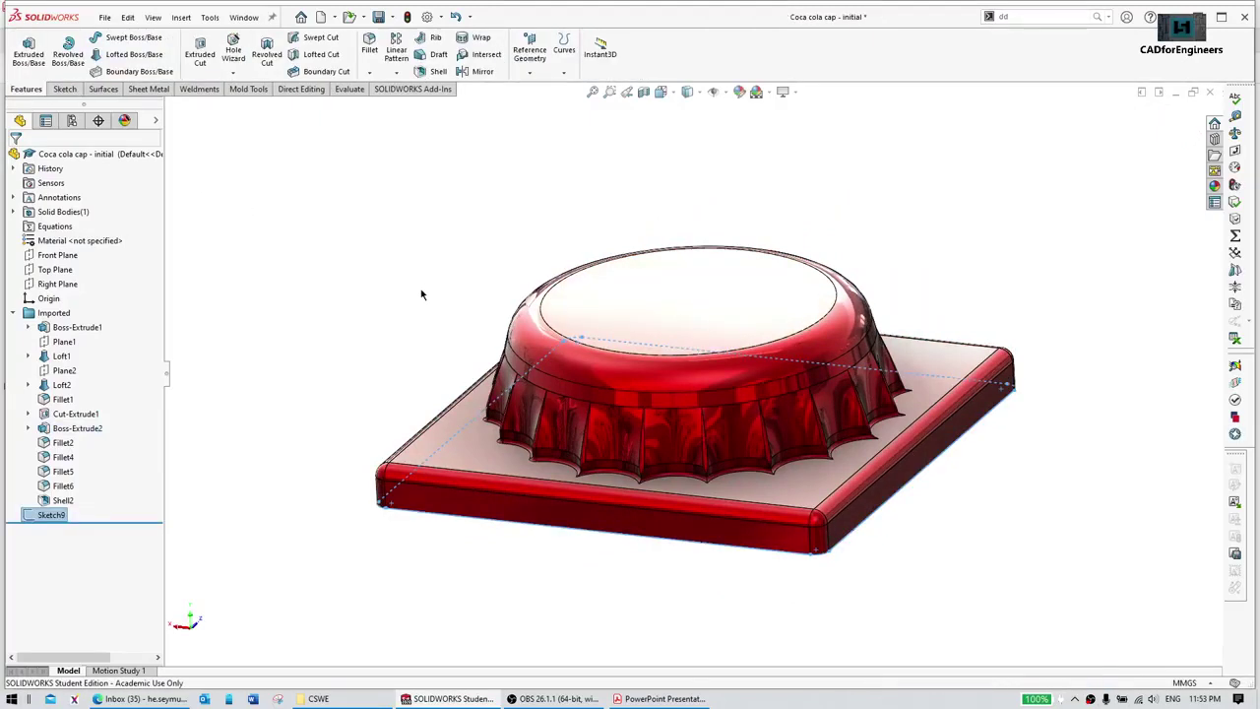
Step: Extrude the base outline into the cap with the Up To Body end condition, using the shelled body and merging the result
key(s)
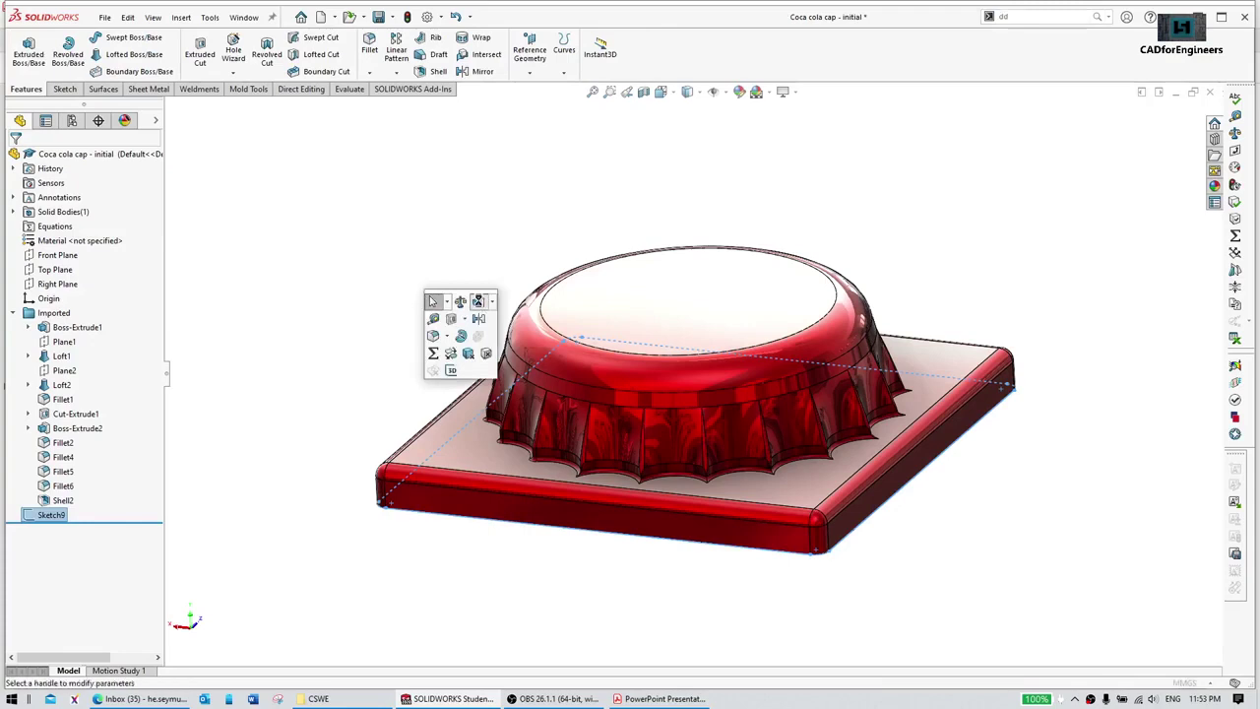
click(478, 302)
click(19, 237)
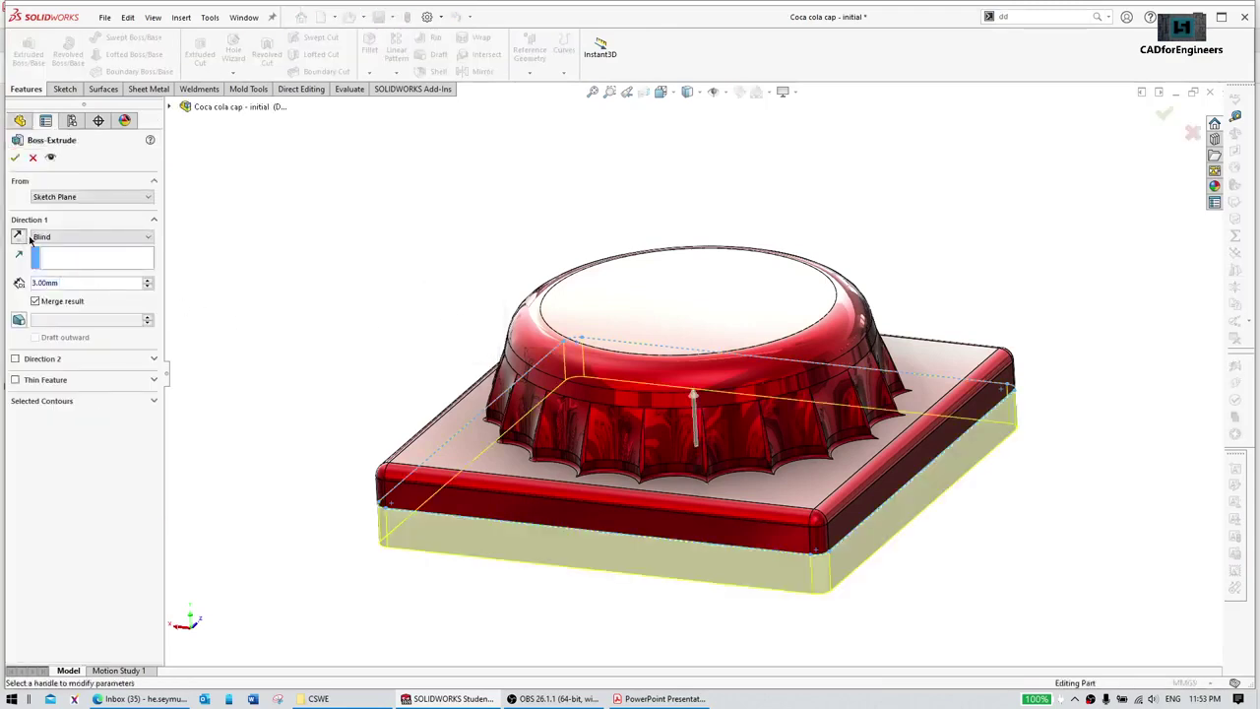
click(69, 236)
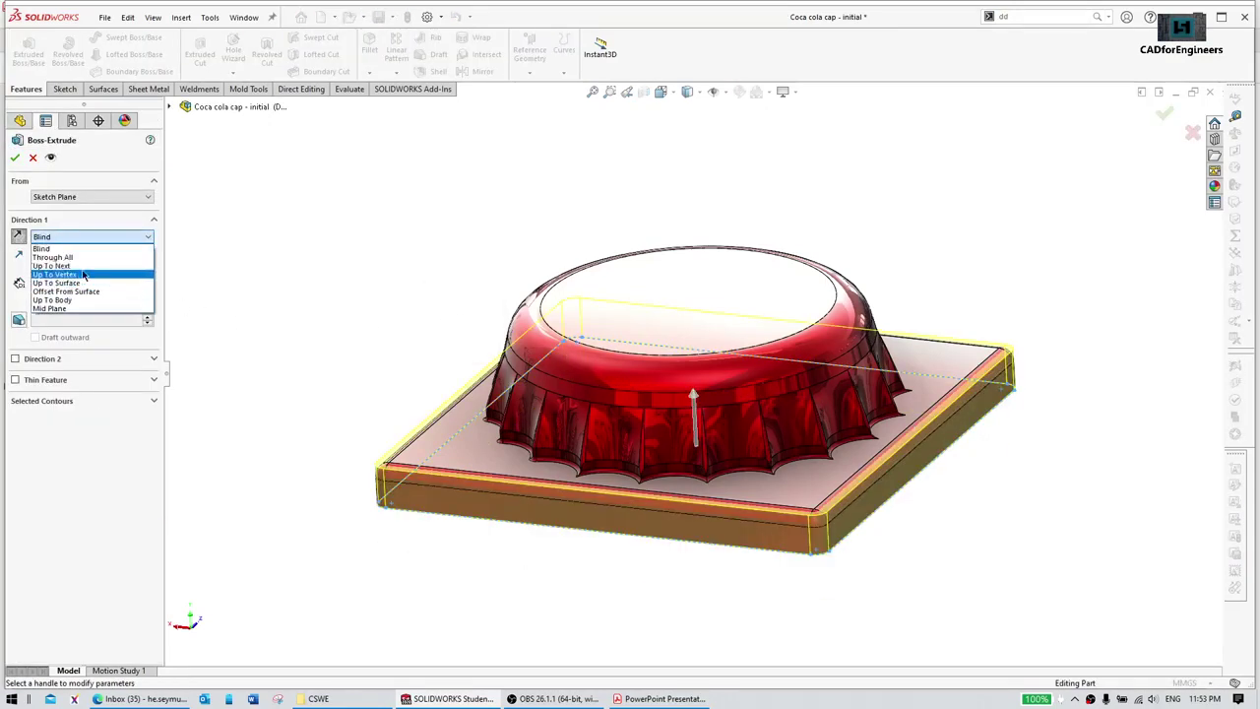
click(51, 265)
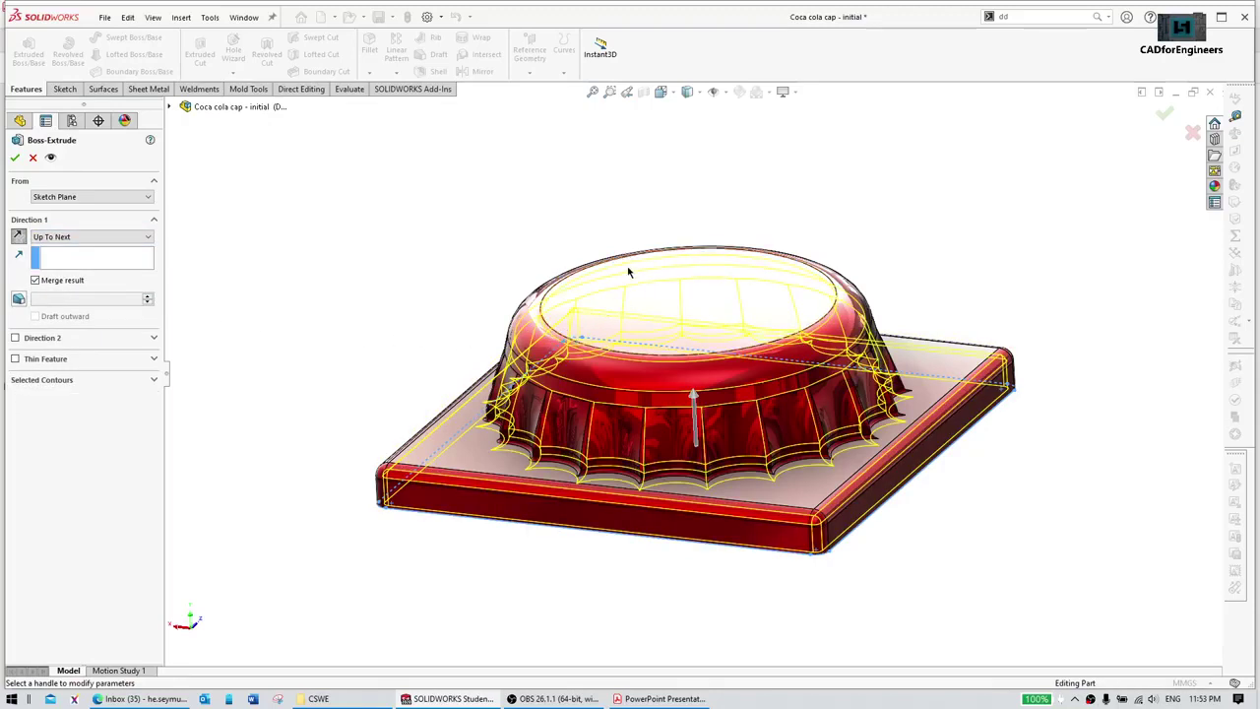
click(92, 240)
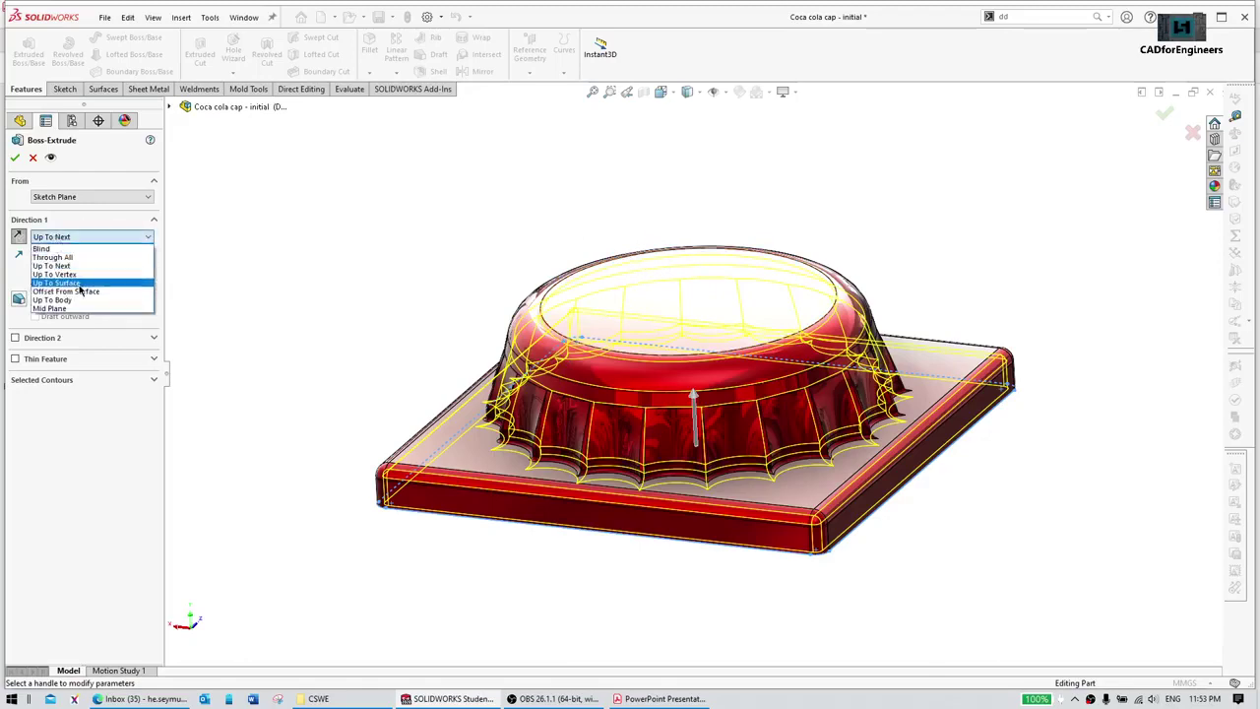
click(86, 304)
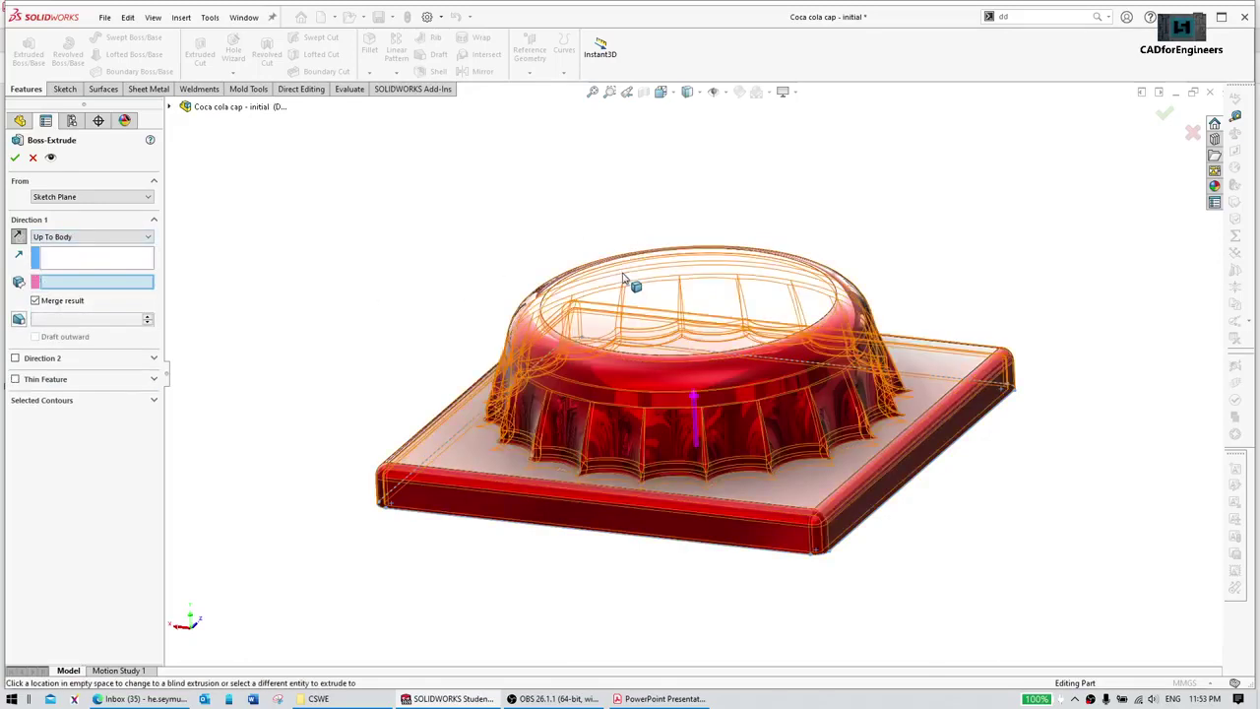
click(563, 284)
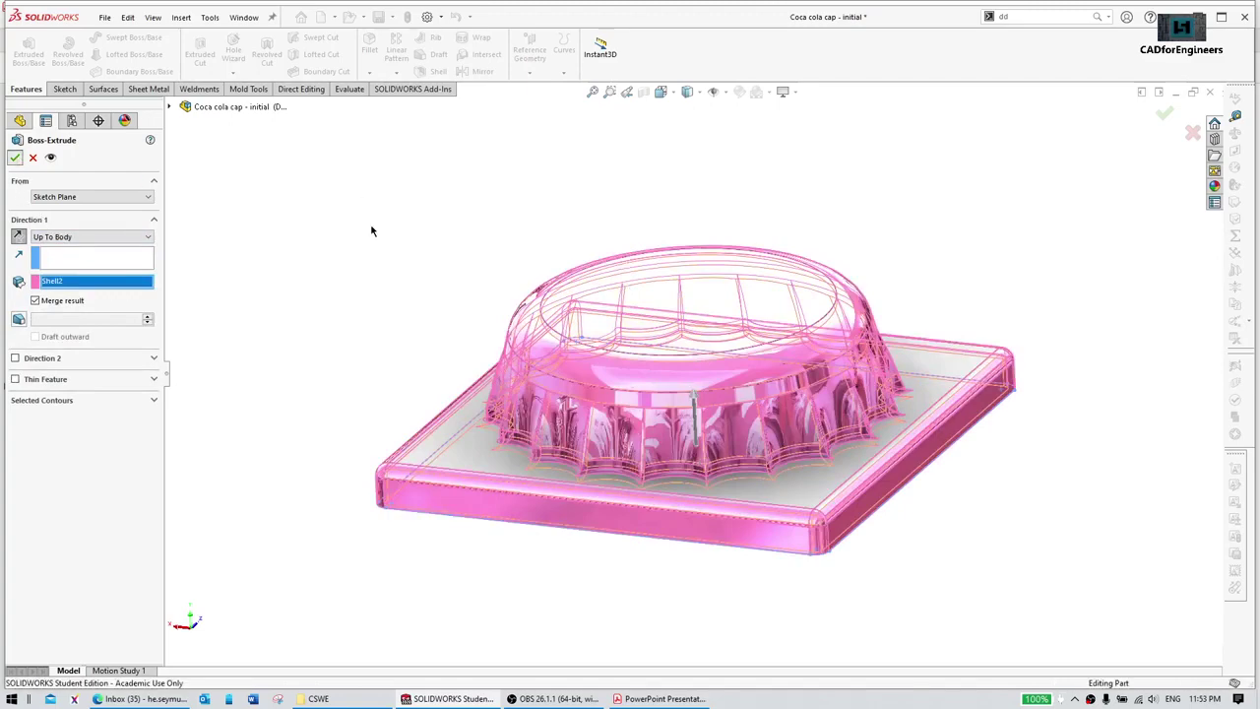
key(Return)
Step: Inspect the filled cap from below and in a section view through the Front Plane, and close the section view
middle_drag(817, 472, 849, 277)
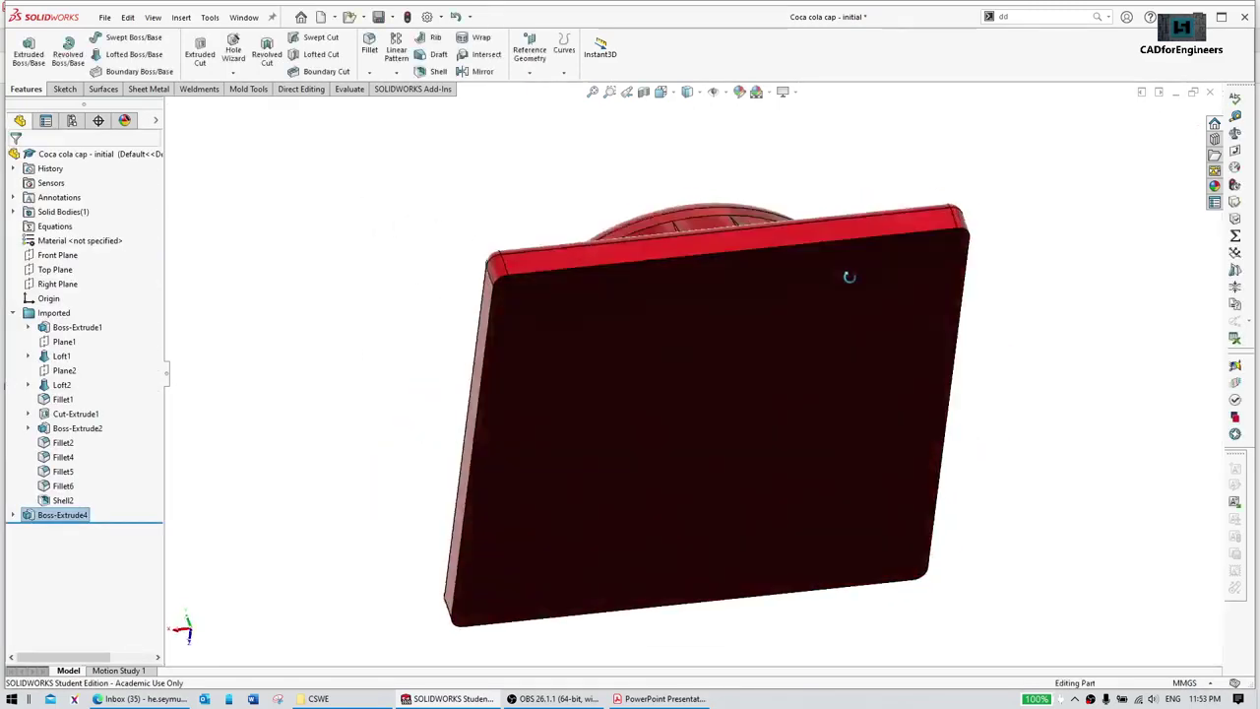
key(ctrl+shift+z)
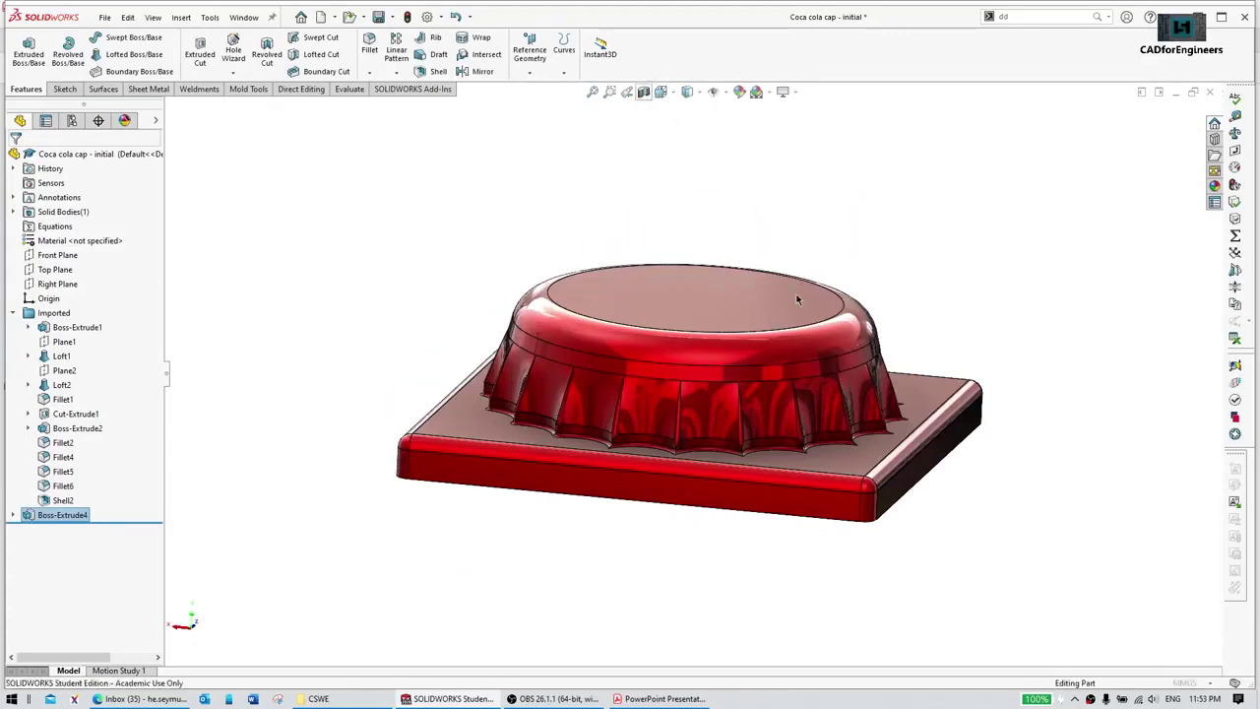
middle_drag(797, 368, 661, 307)
scroll(661, 305, down, 4)
scroll(667, 305, up, 3)
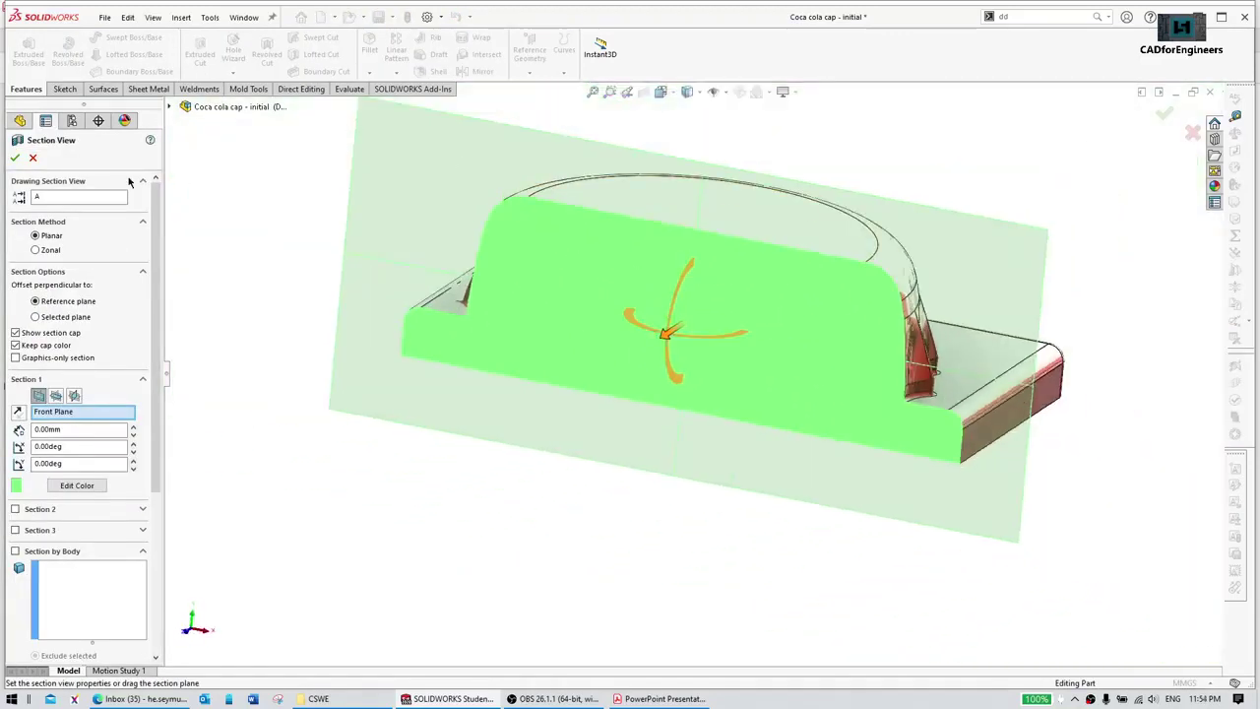
click(15, 157)
click(643, 91)
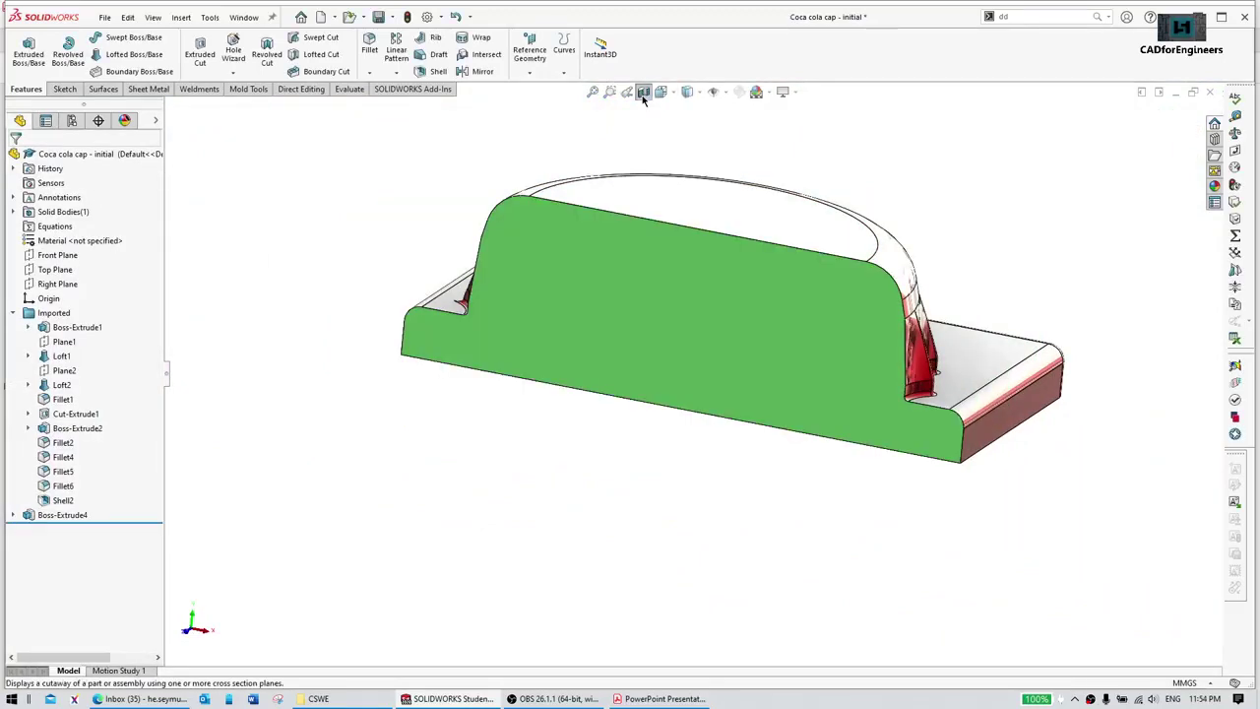
middle_drag(780, 403, 773, 369)
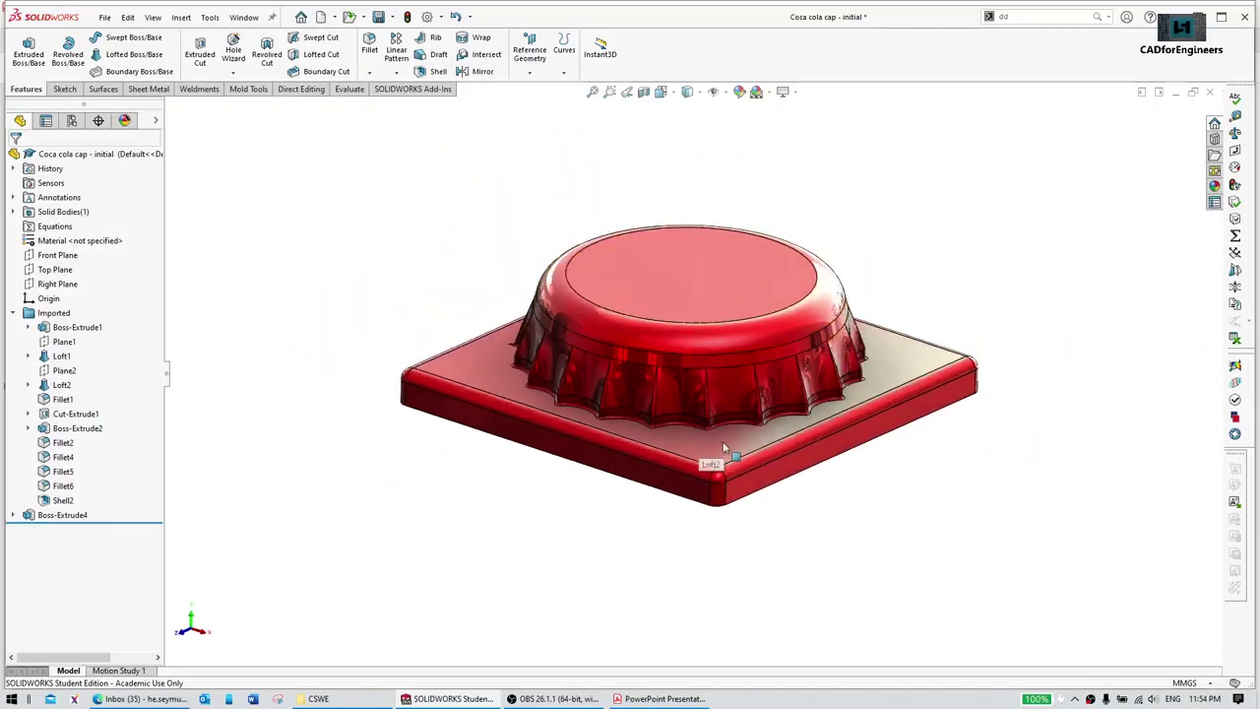
Step: Check the target section views in the PDF, and return to SOLIDWORKS with the Imported feature folder collapsed
click(659, 698)
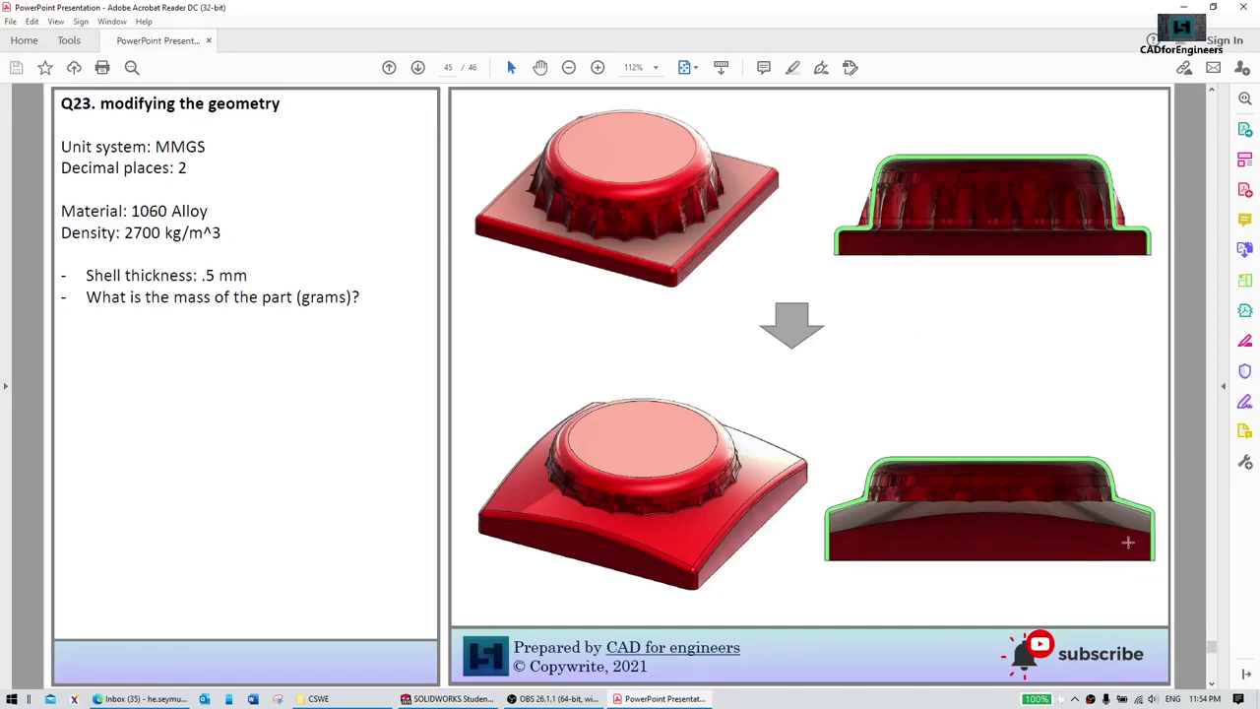
scroll(1079, 507, down, 1)
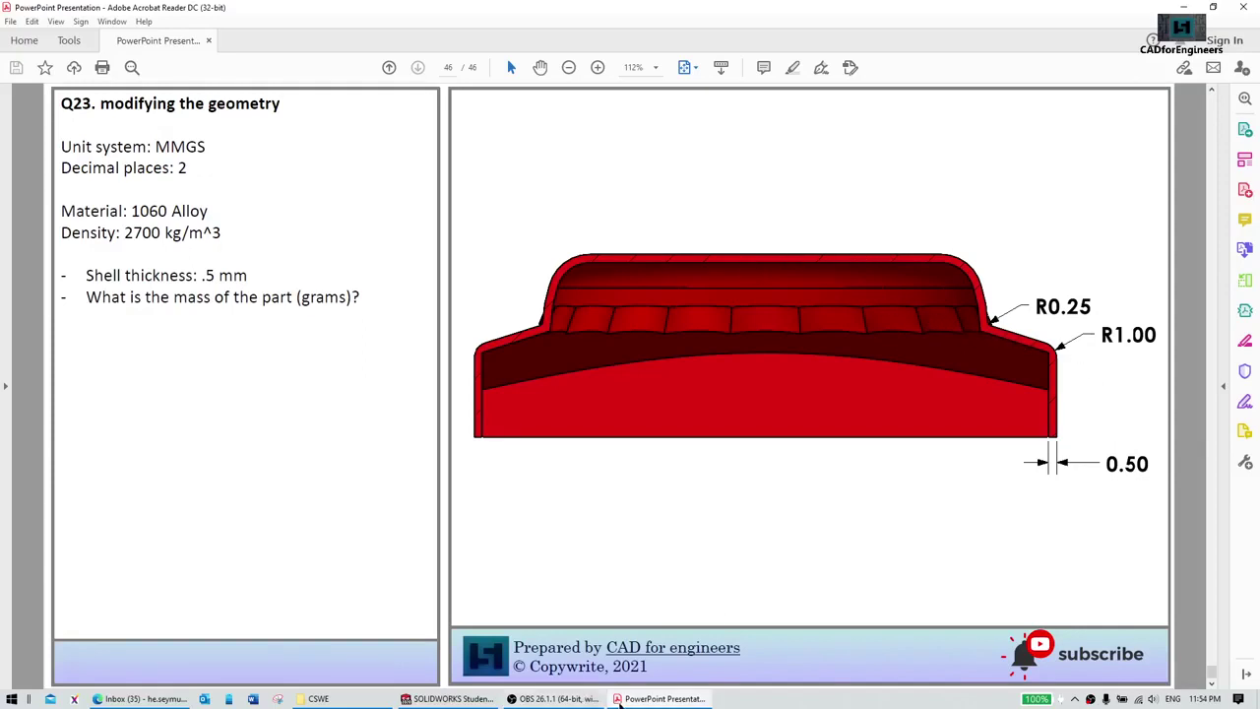
click(443, 699)
middle_drag(646, 520, 685, 490)
click(15, 313)
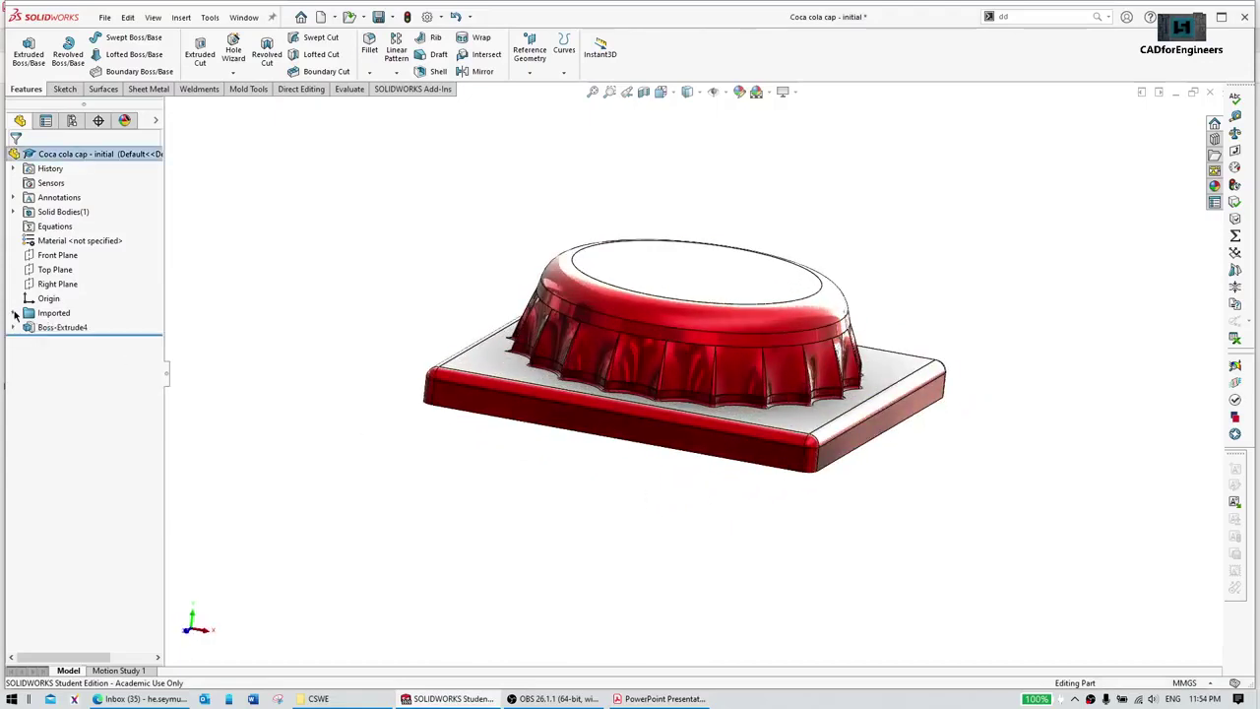
Step: Sketch a closed four-line profile with a sloping upper edge on the Front Plane, from the cap's top centre, about 24 mm wide and 11 mm high
click(57, 255)
click(133, 235)
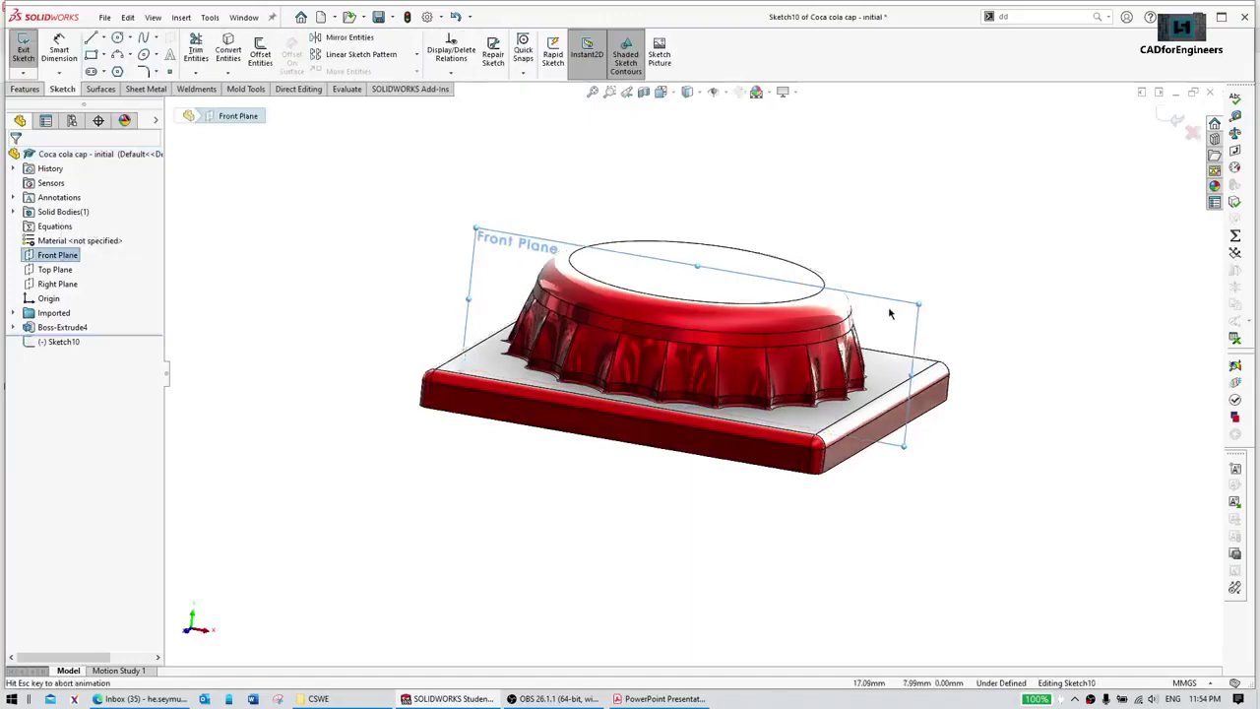
key(l)
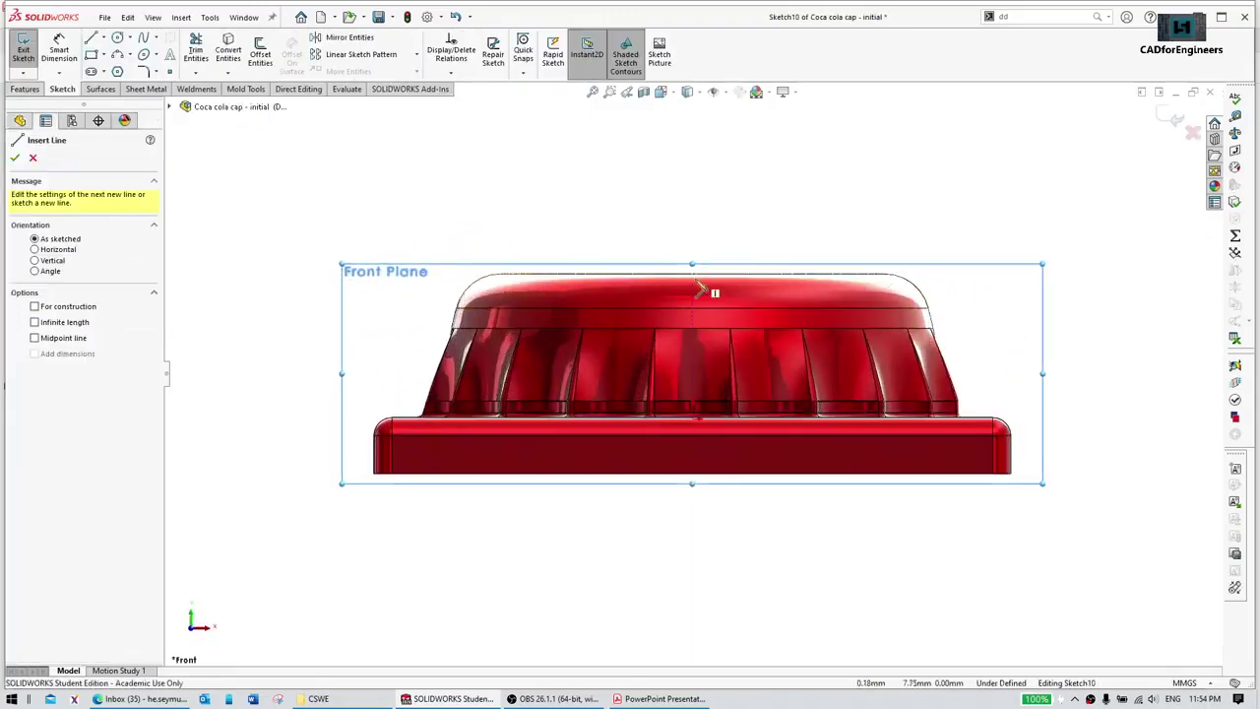
click(692, 273)
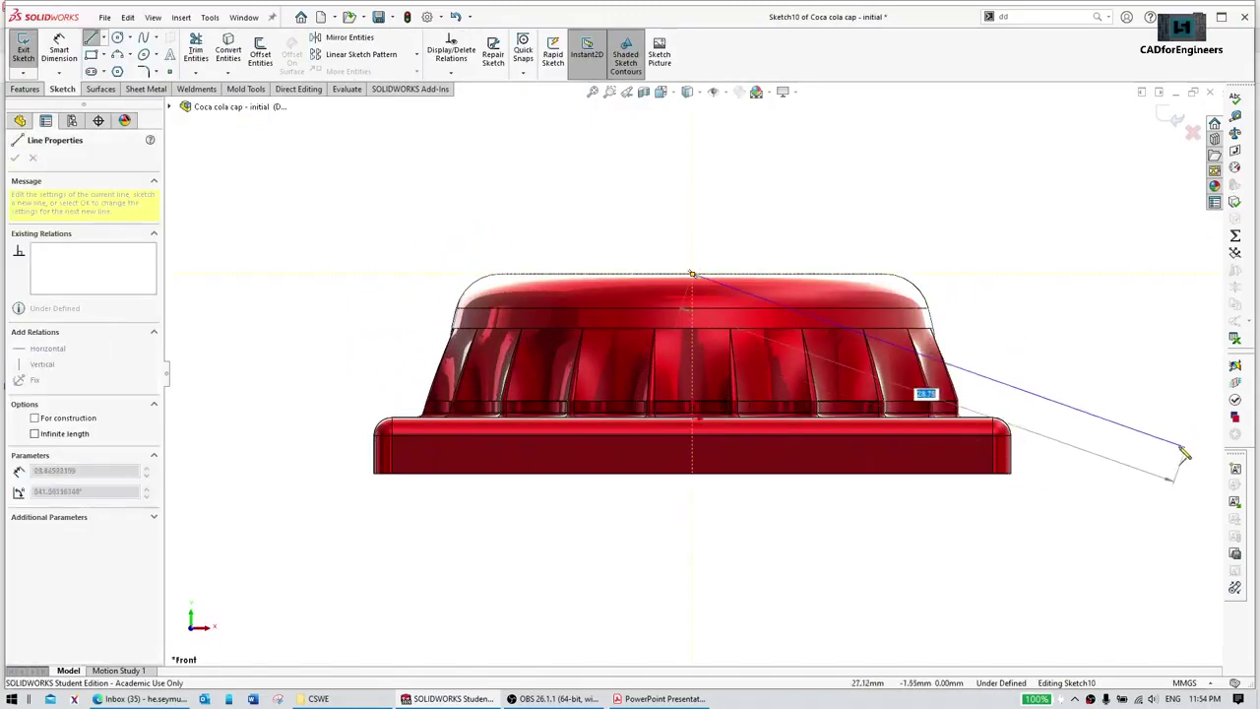
click(1137, 420)
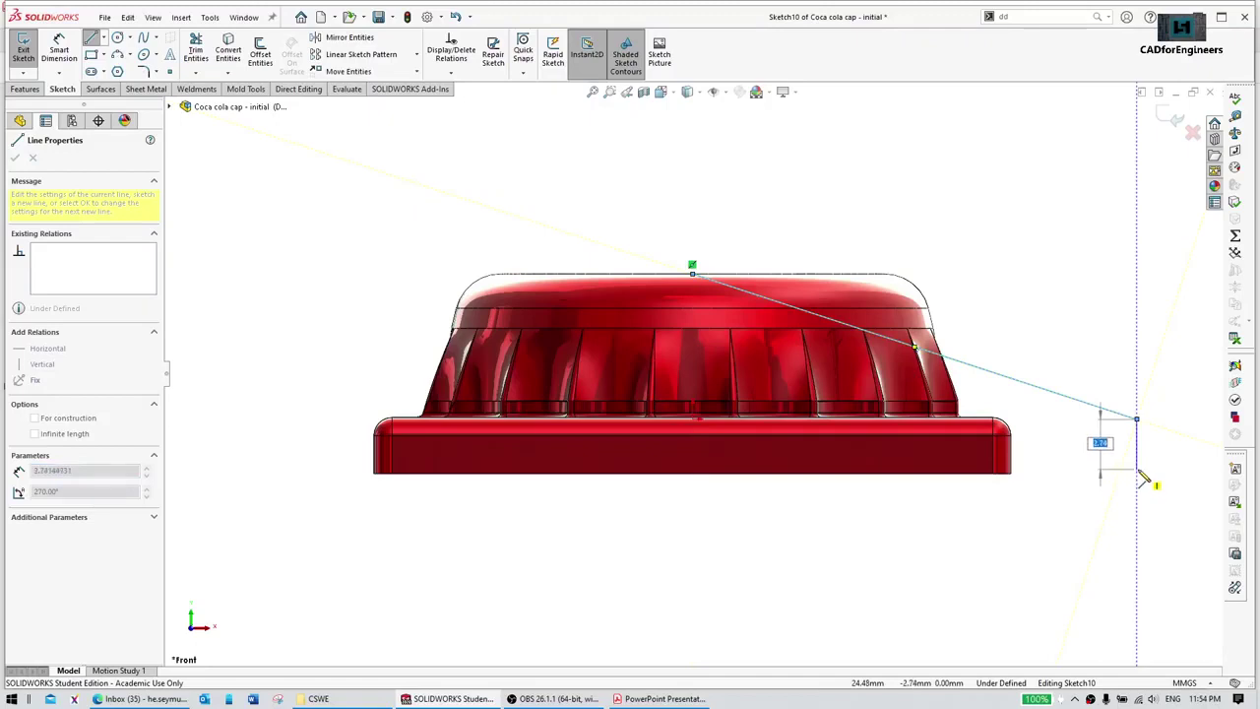
click(1137, 469)
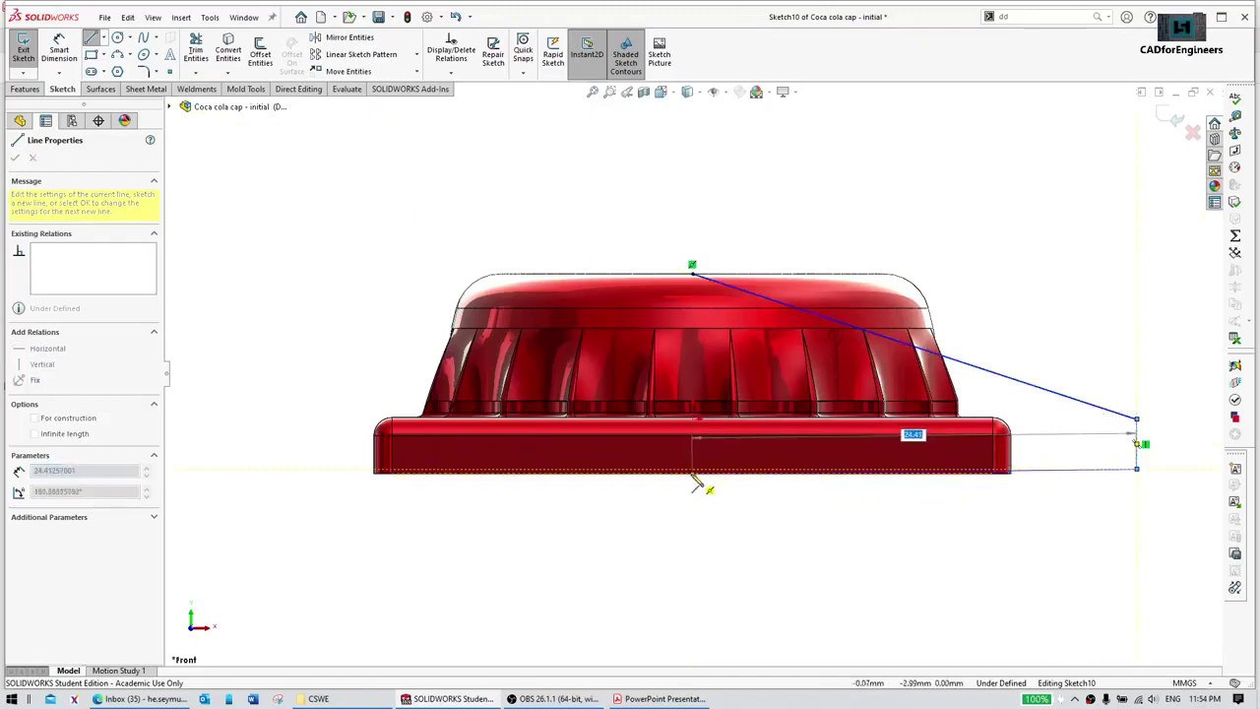
click(694, 471)
click(692, 274)
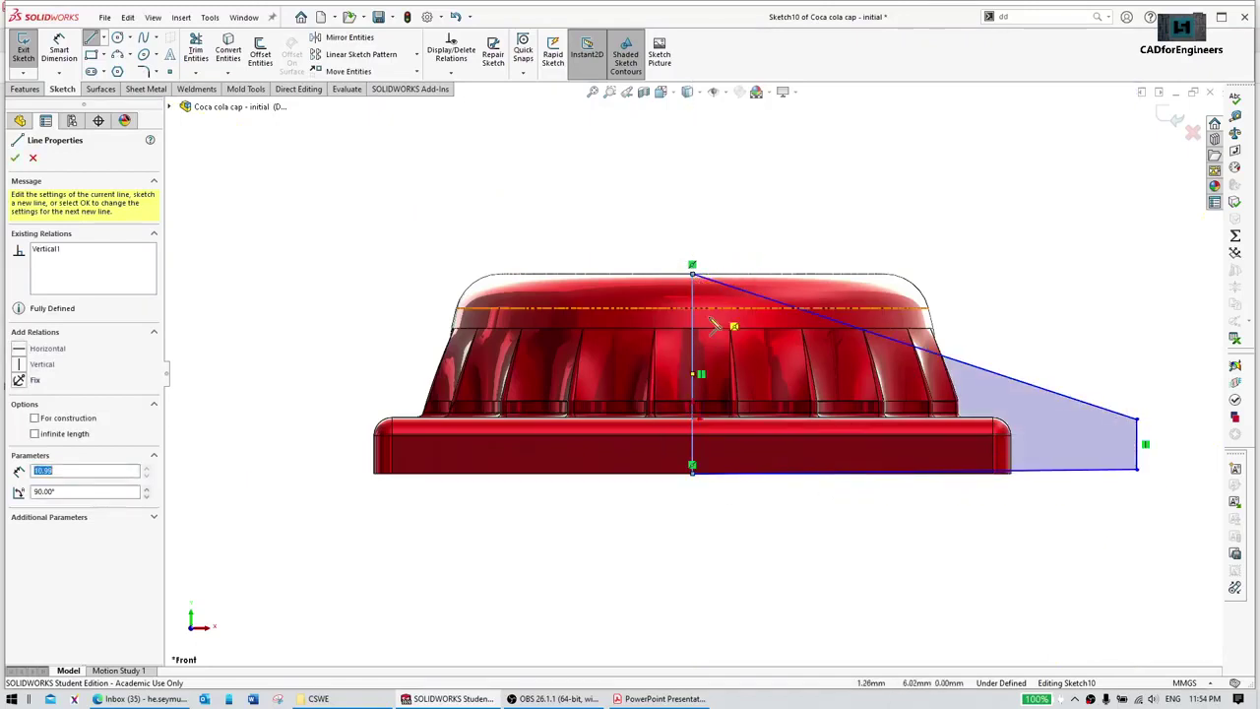
key(Escape)
click(693, 286)
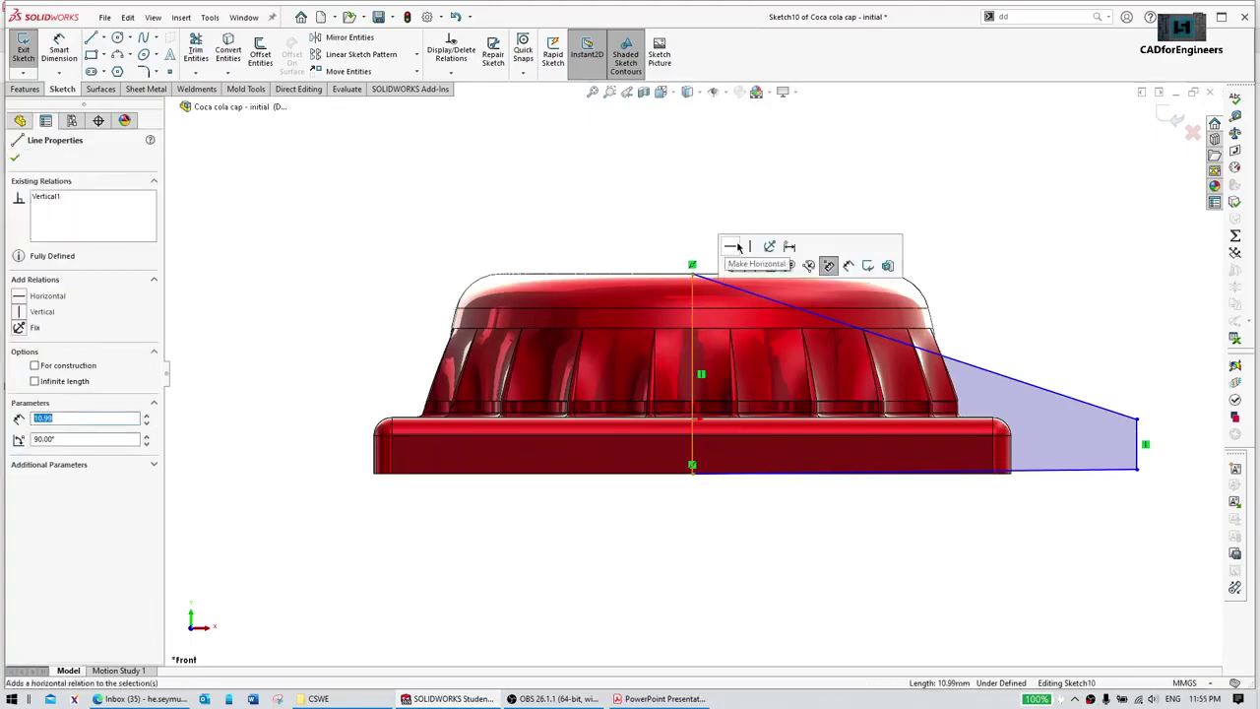
click(713, 212)
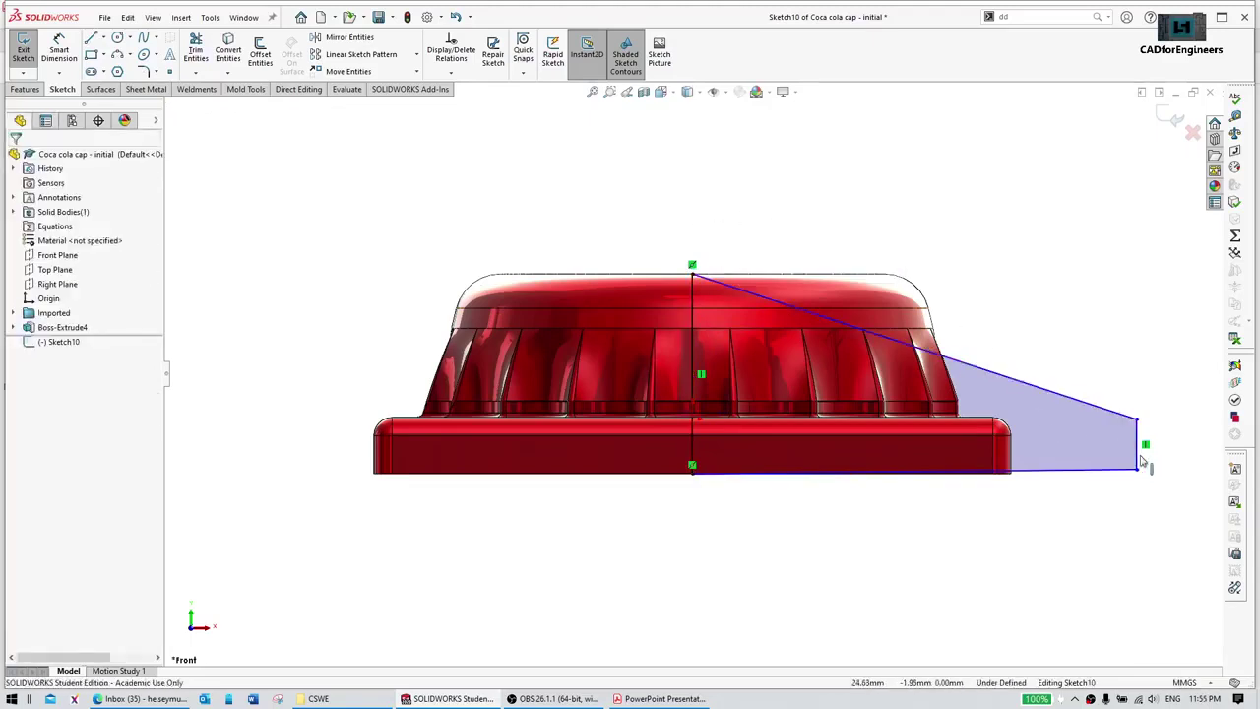
Step: Make the profile's lower line horizontal along the bottom of the base
click(1021, 475)
scroll(1007, 482, down, 3)
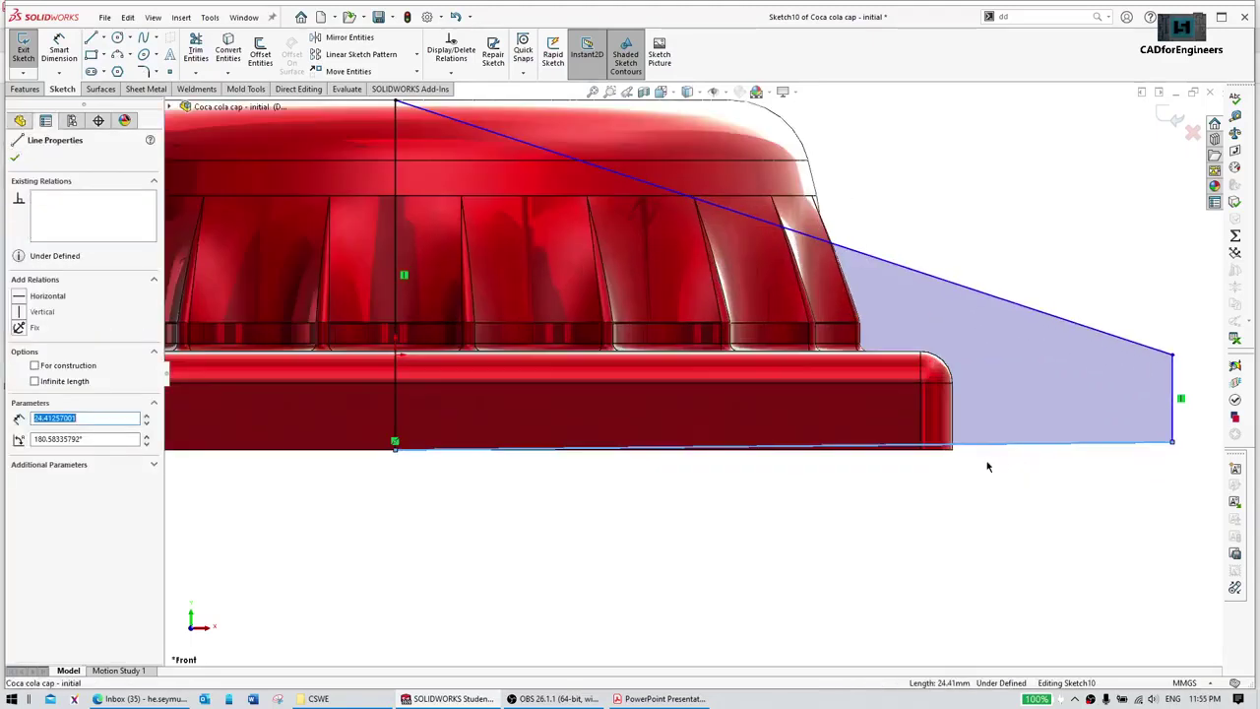
click(1046, 444)
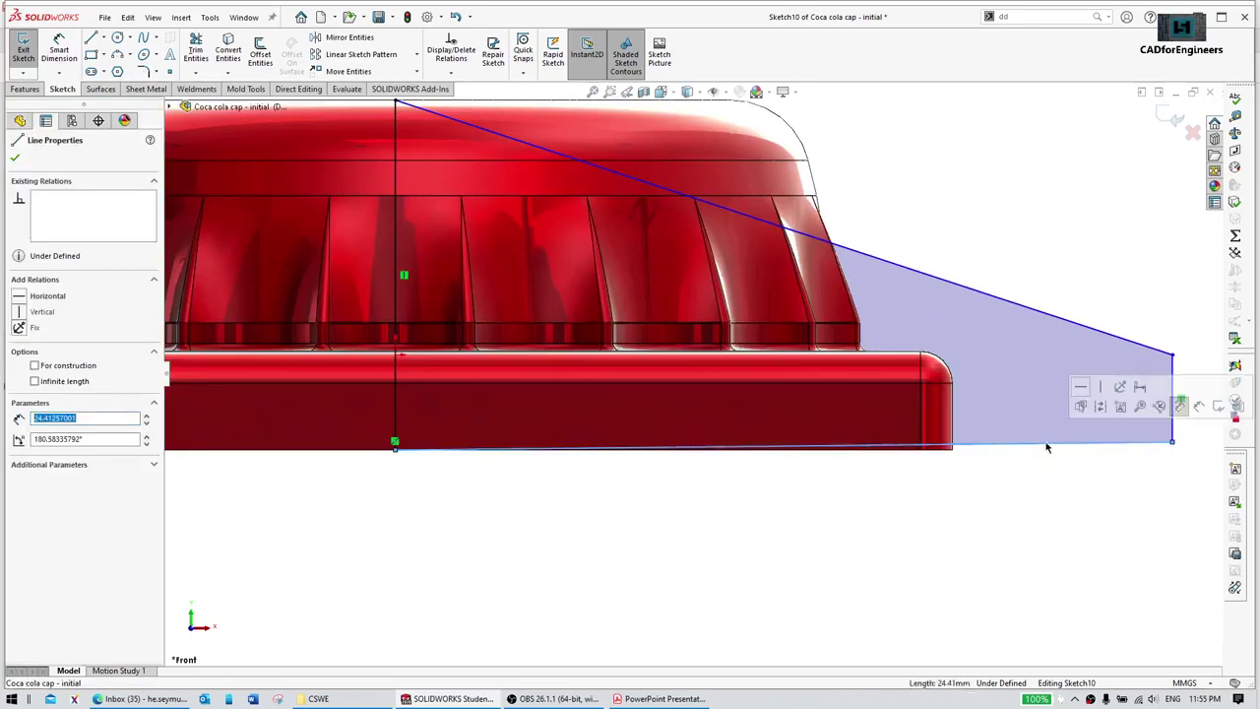
click(1081, 388)
click(1034, 503)
scroll(1020, 408, up, 3)
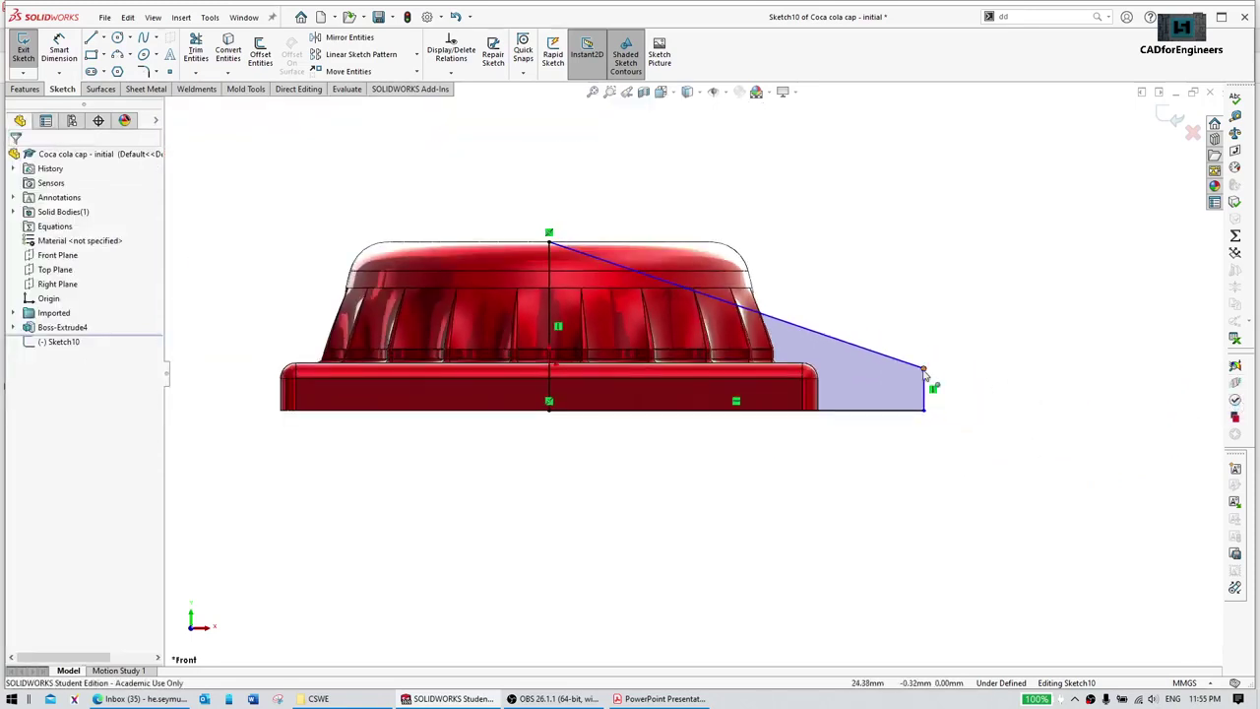
Step: Pull the profile's upper outer corner farther out beyond the square base, to about 34.5 mm from the centre
mouse_move(924, 371)
mouse_down()
mouse_move(886, 369)
mouse_move(954, 397)
mouse_up()
scroll(889, 385, up, 2)
middle_drag(889, 385, 860, 518)
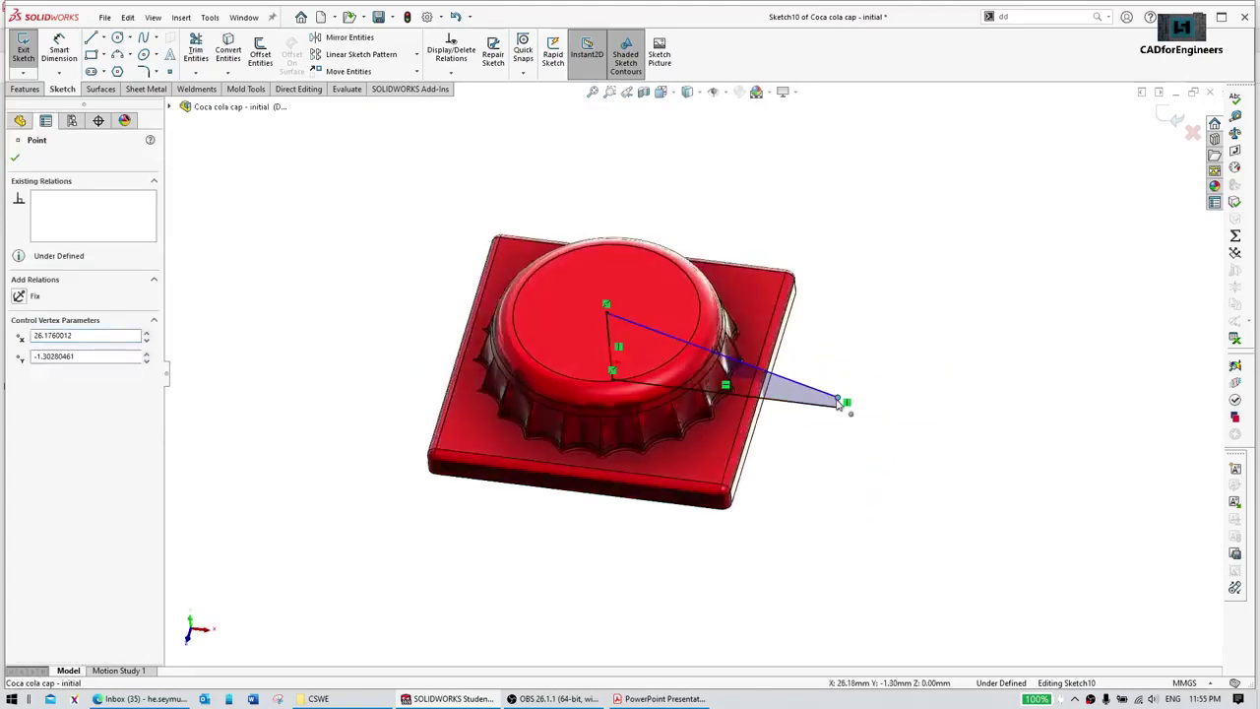
drag(855, 405, 927, 412)
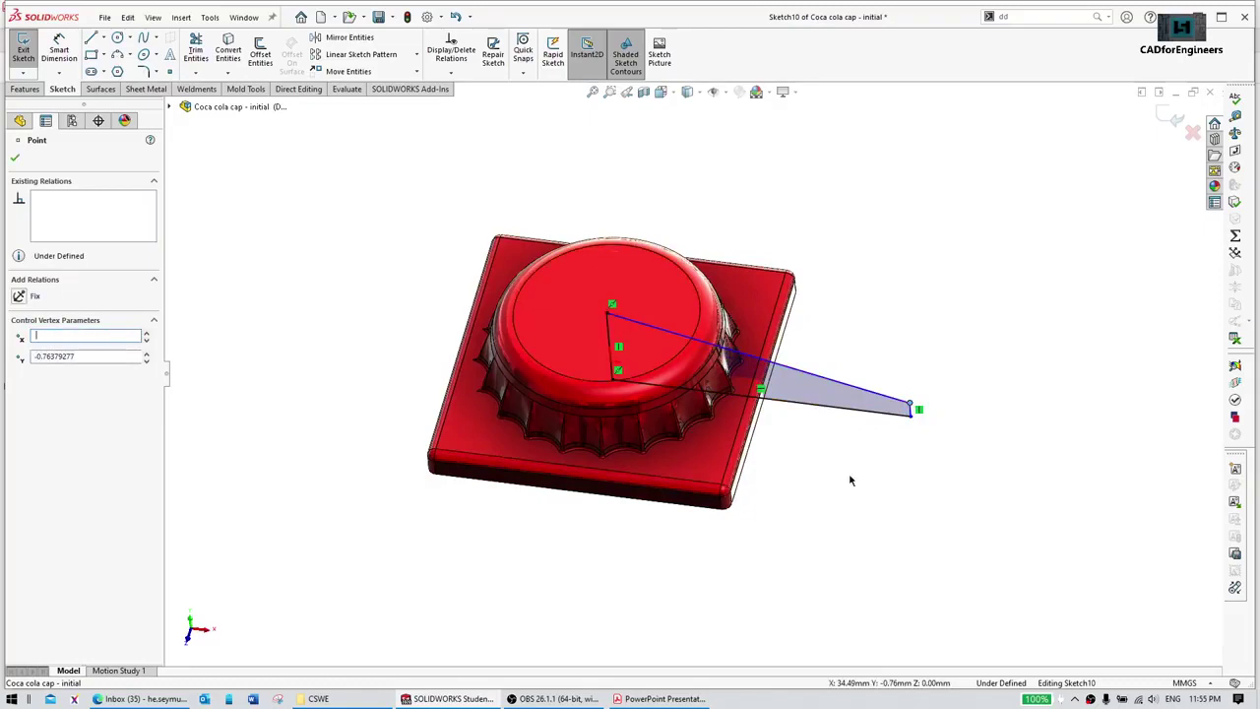
key(ctrl+8)
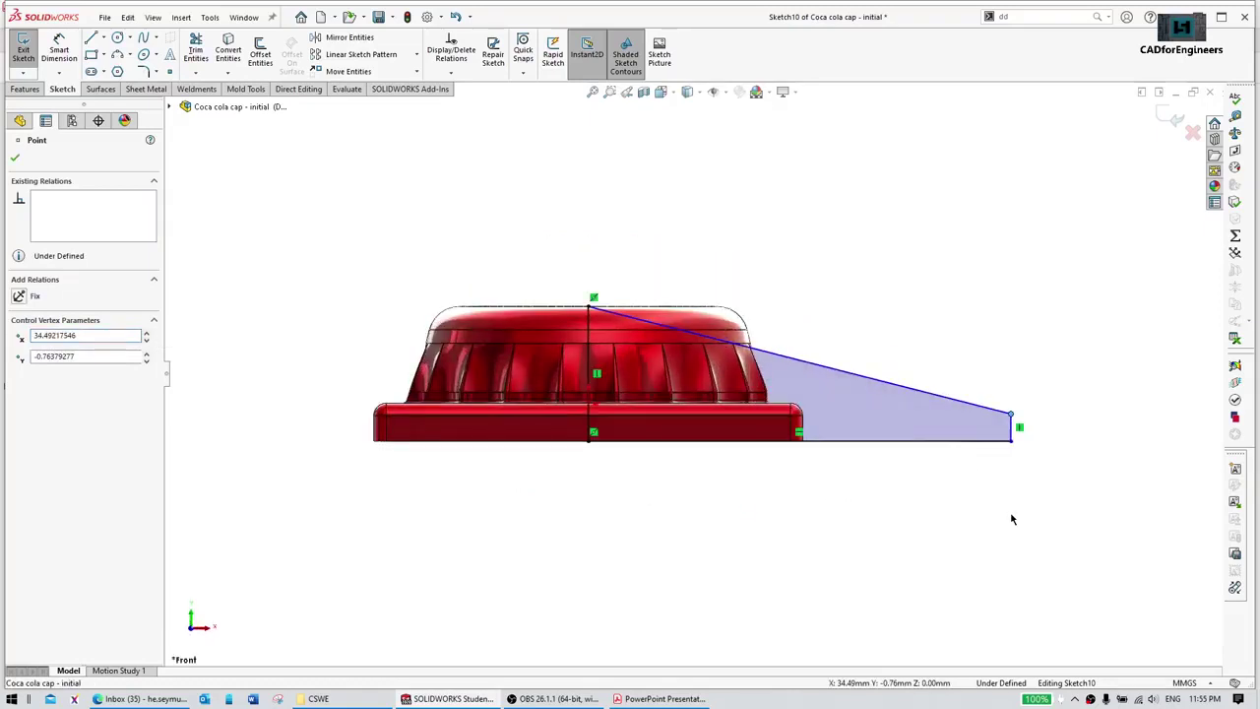
scroll(1012, 519, up, 2)
Step: Dimension the profile's horizontal lower line to 35 mm
right_drag(990, 510, 989, 455)
click(864, 423)
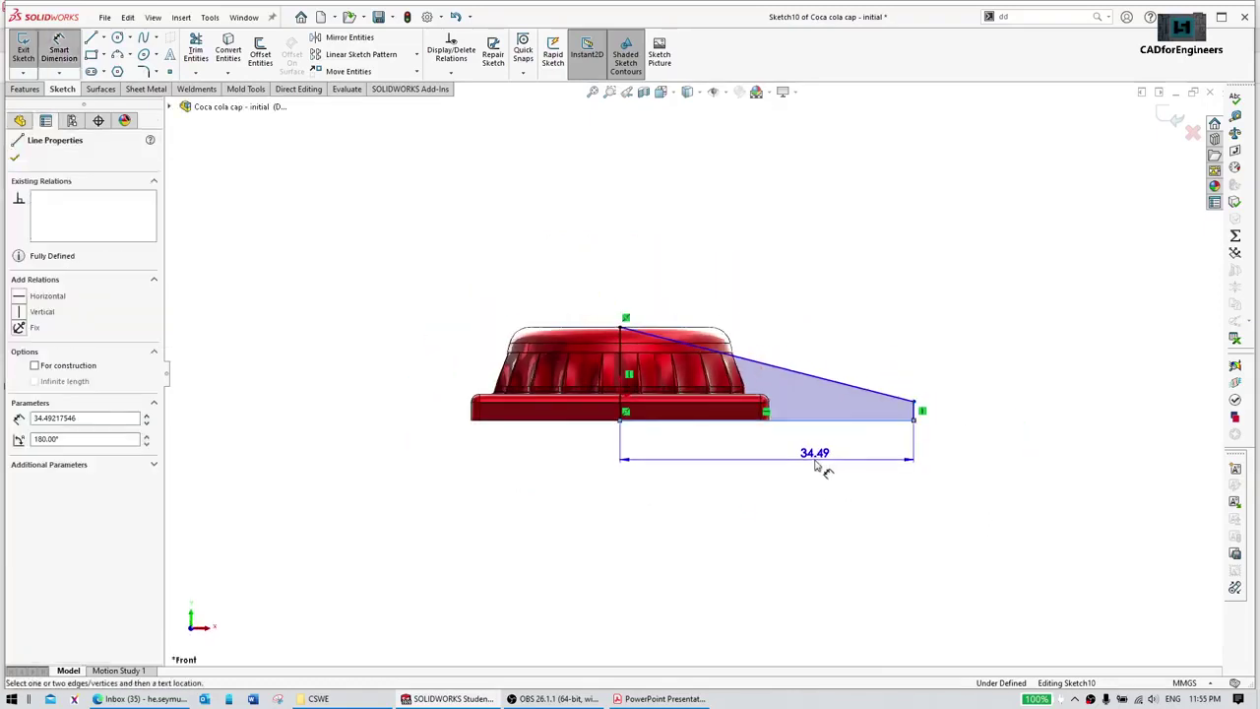
click(814, 450)
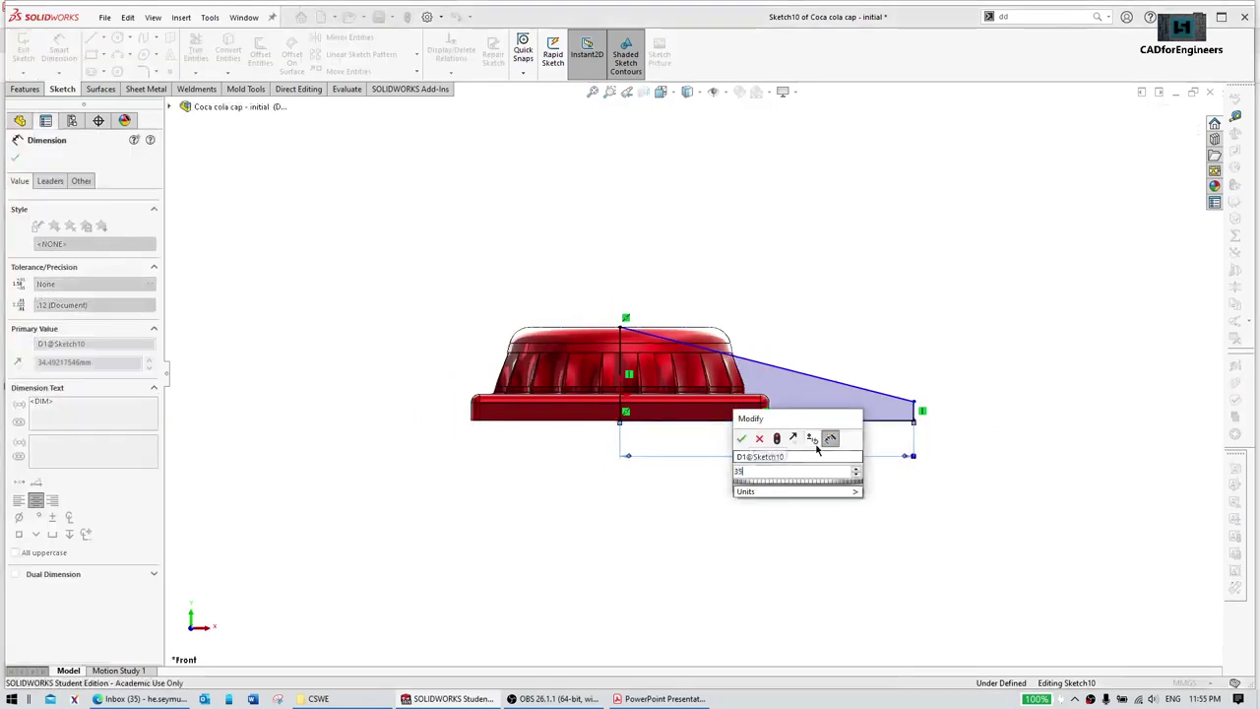
key(Return)
middle_drag(830, 365, 807, 458)
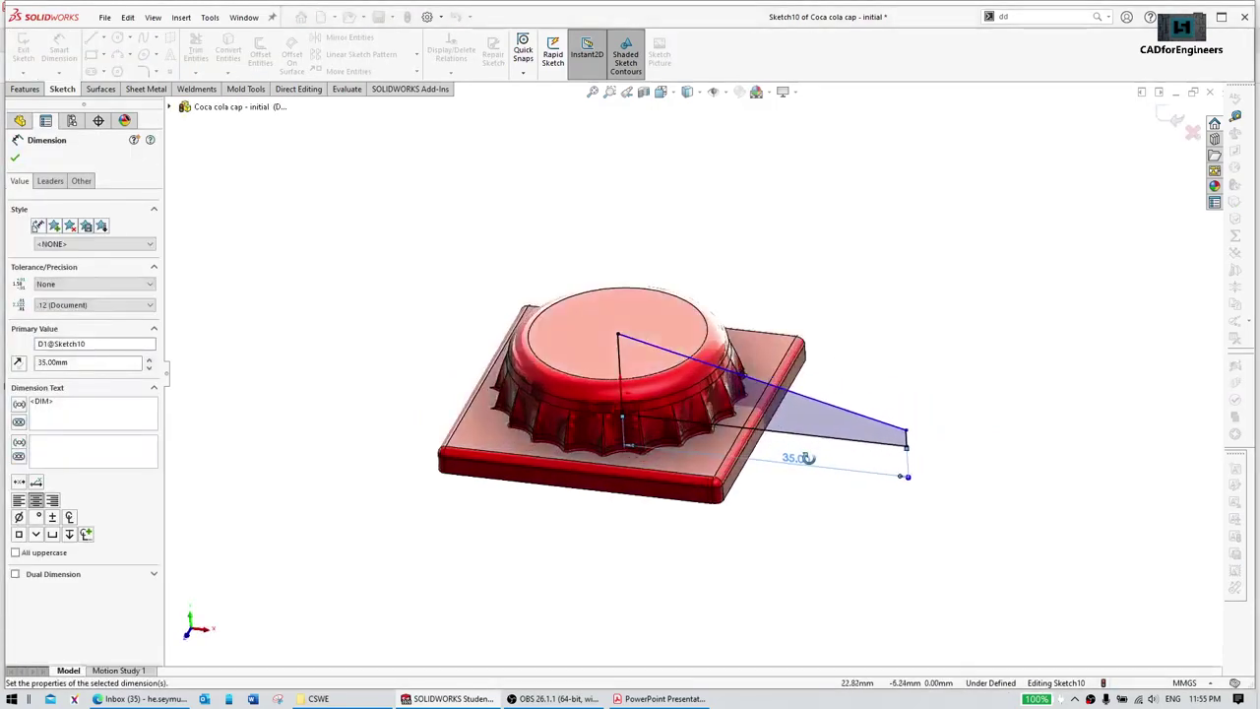
click(17, 158)
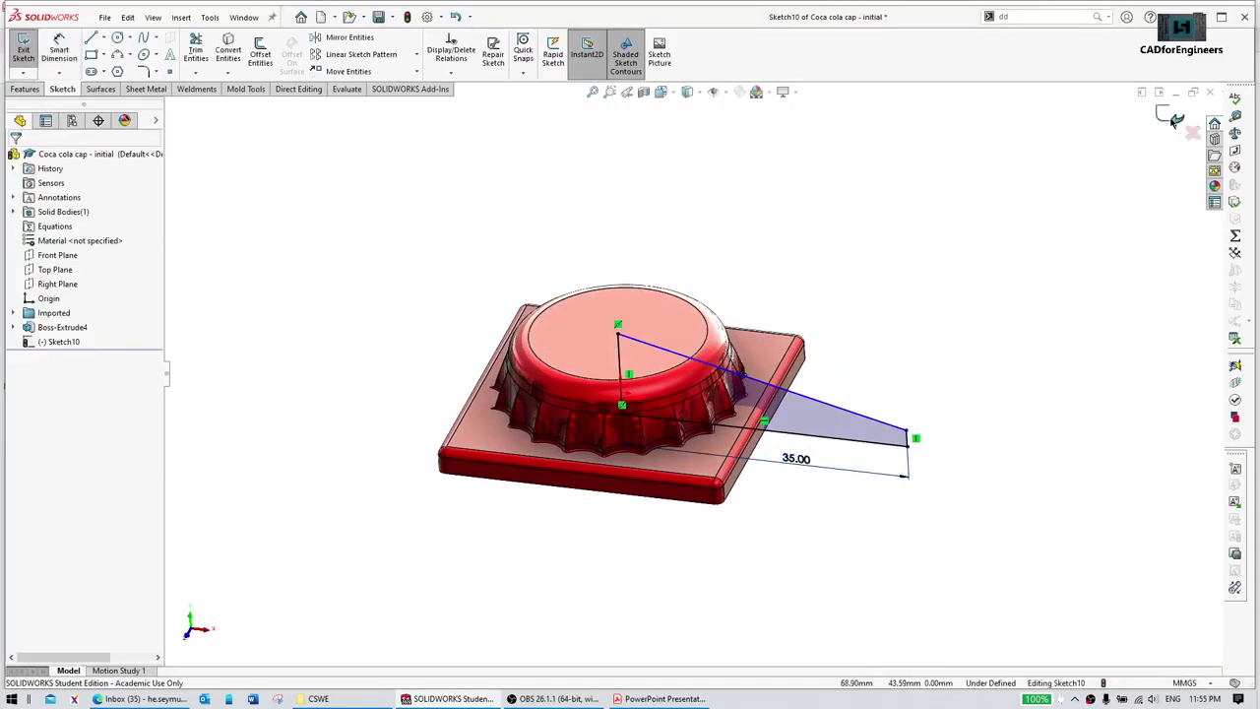
Step: Make the profile's upper centre point coincident with the cap's flat top face and check that it is fixed
key(ctrl+8)
middle_drag(882, 382, 806, 399)
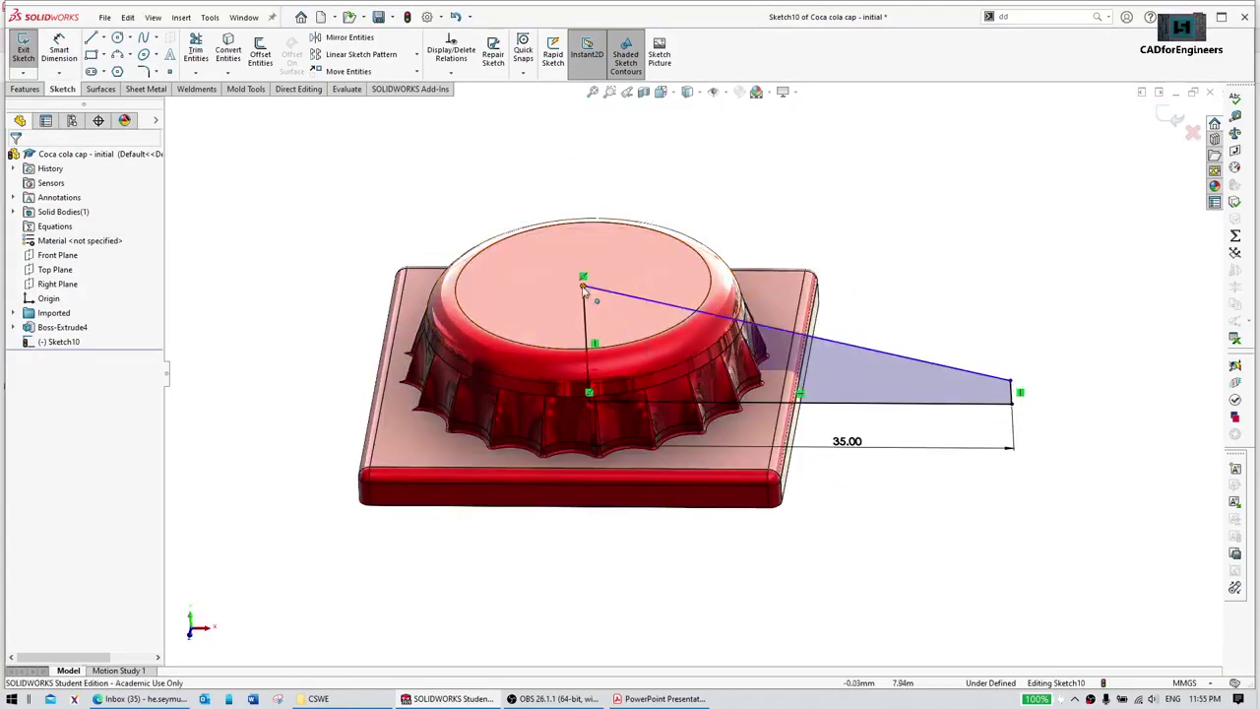
click(584, 286)
ctrl+click(678, 278)
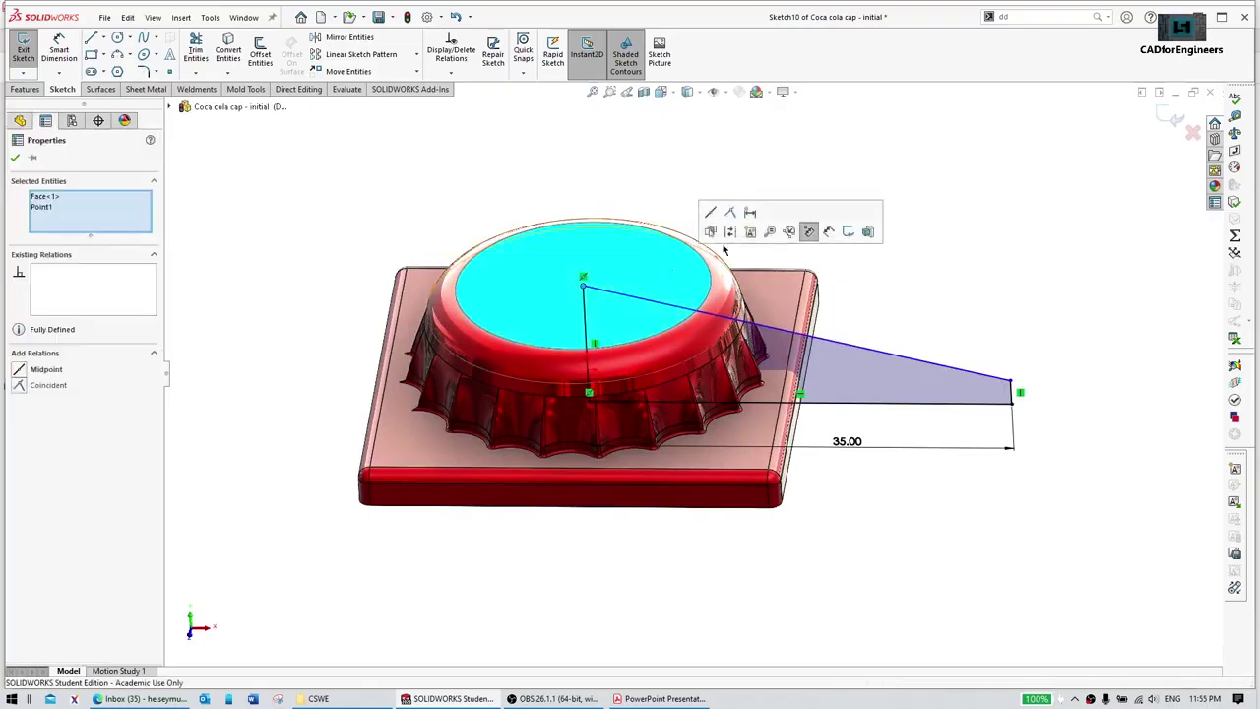
click(731, 214)
click(692, 179)
key(ctrl+1)
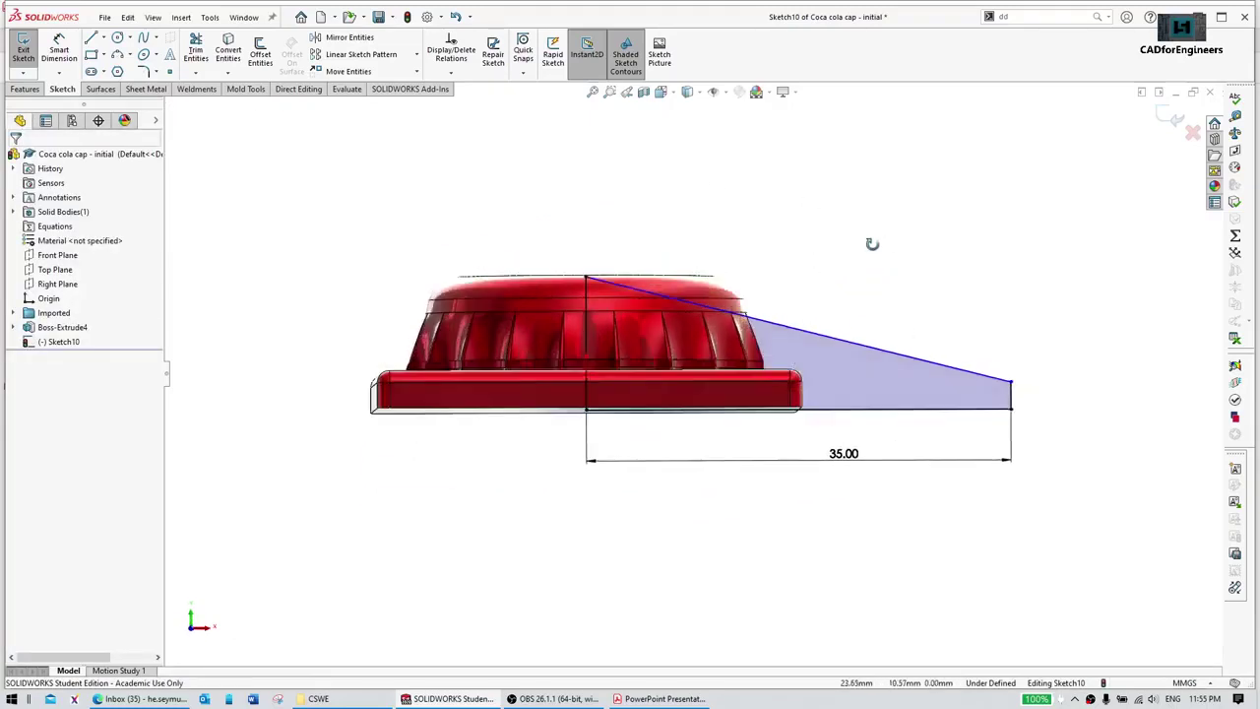
scroll(654, 284, down, 4)
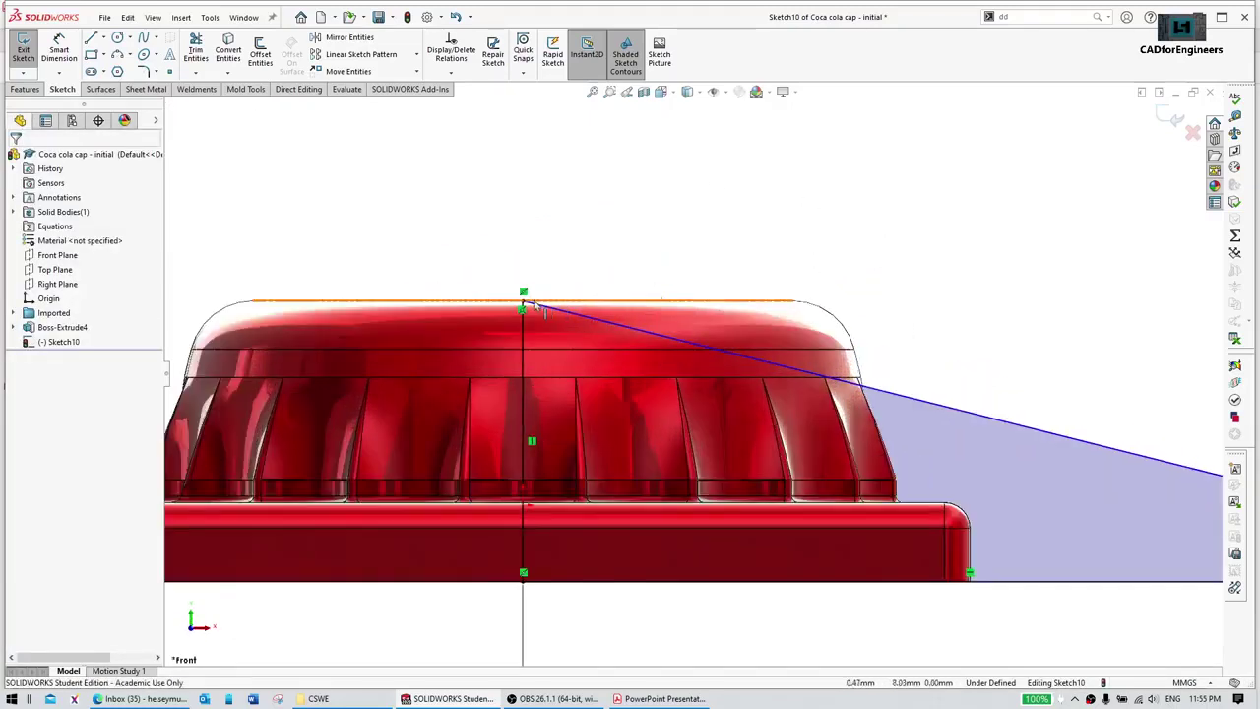
click(523, 307)
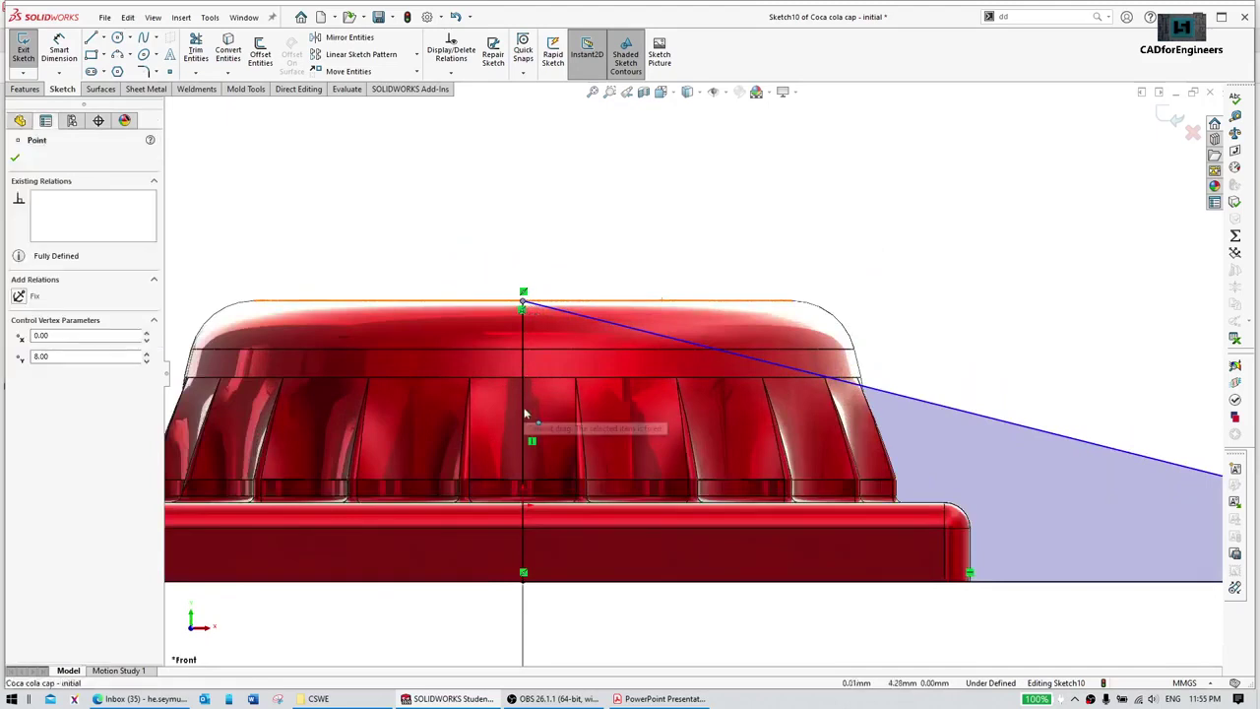
click(678, 284)
Step: Raise the profile's upper outer corner, try to make it coincident with the vertex at the base's rounded corner, and undo the relation
scroll(1024, 453, up, 2)
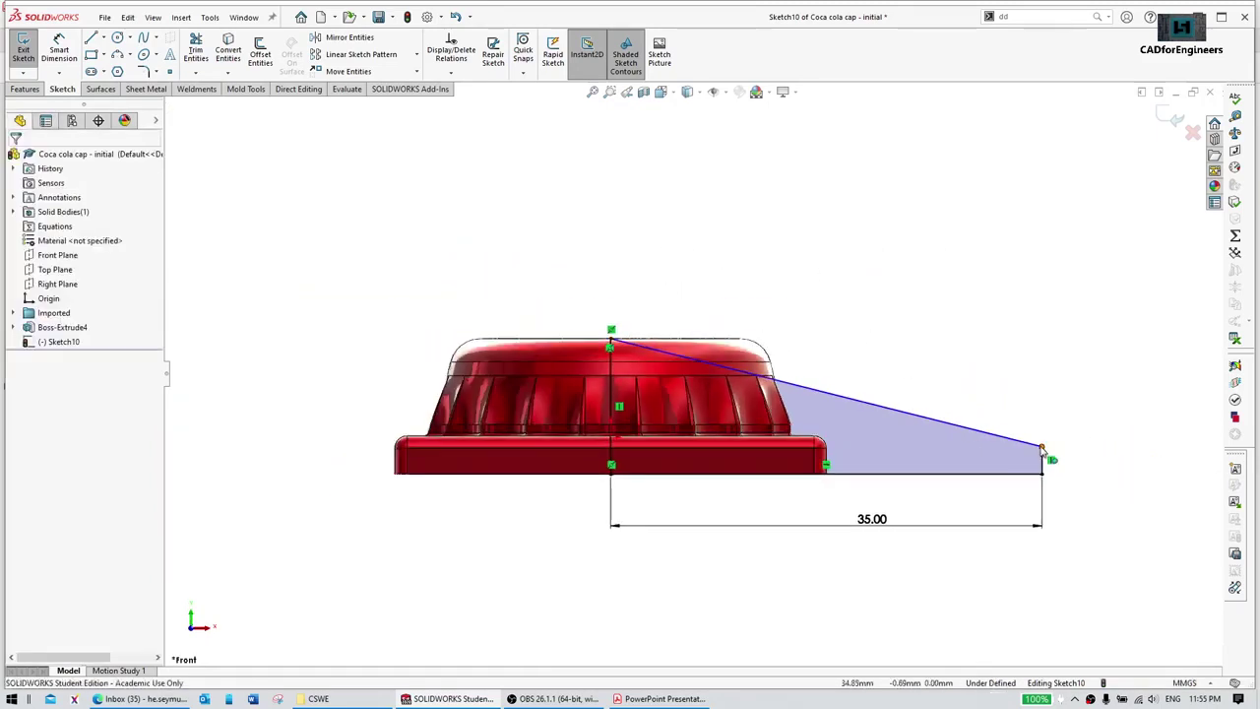
mouse_move(1041, 449)
mouse_down()
mouse_move(1021, 492)
mouse_move(994, 461)
mouse_move(1000, 441)
mouse_move(1051, 445)
mouse_up()
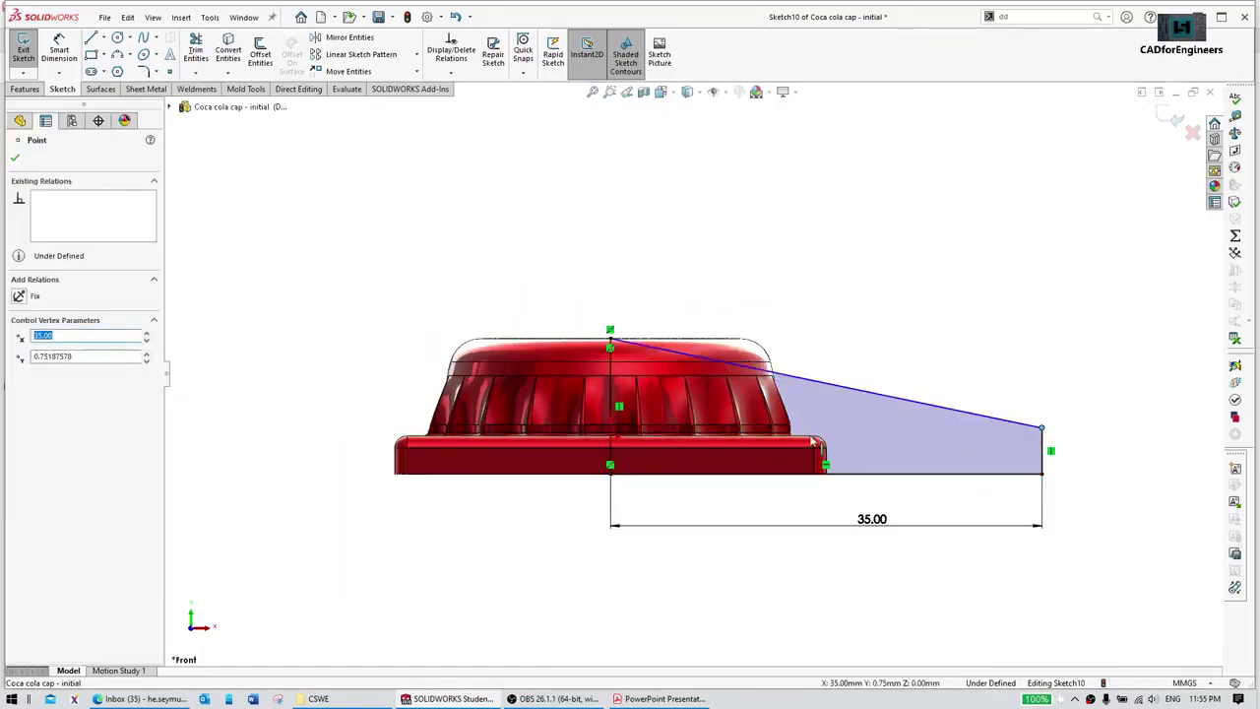
scroll(817, 443, down, 5)
key(Escape)
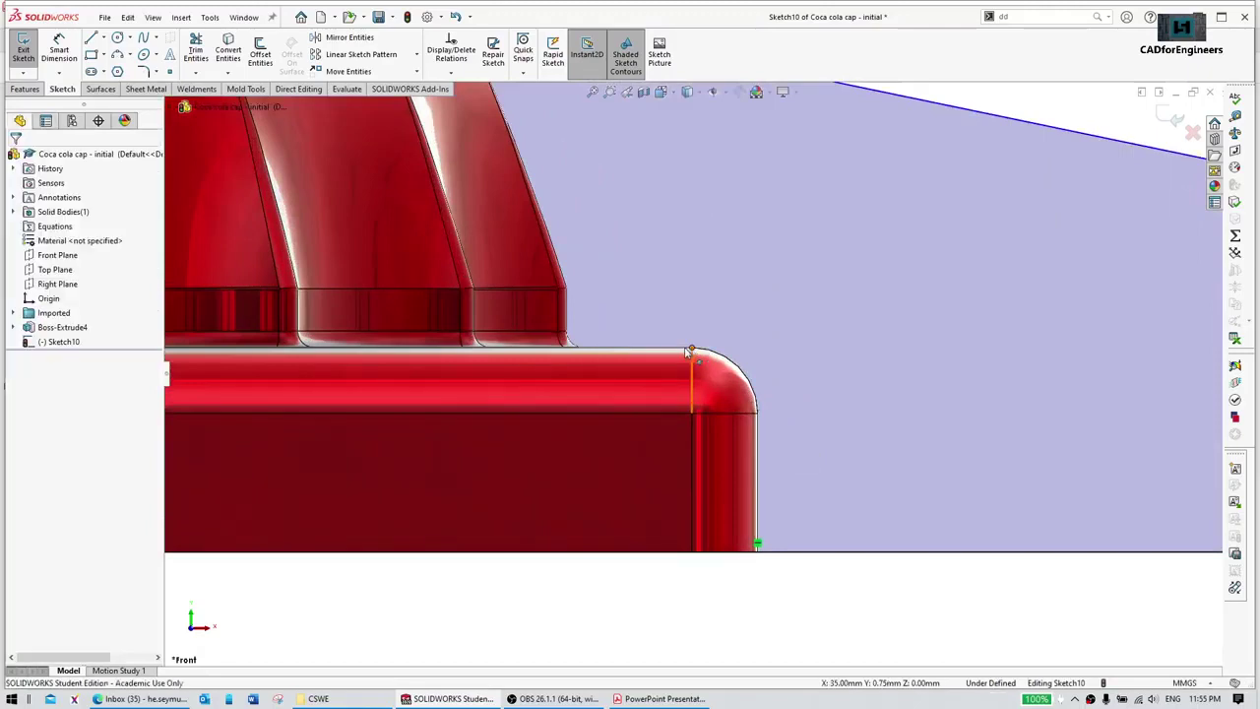
click(692, 350)
ctrl+click(692, 351)
click(769, 289)
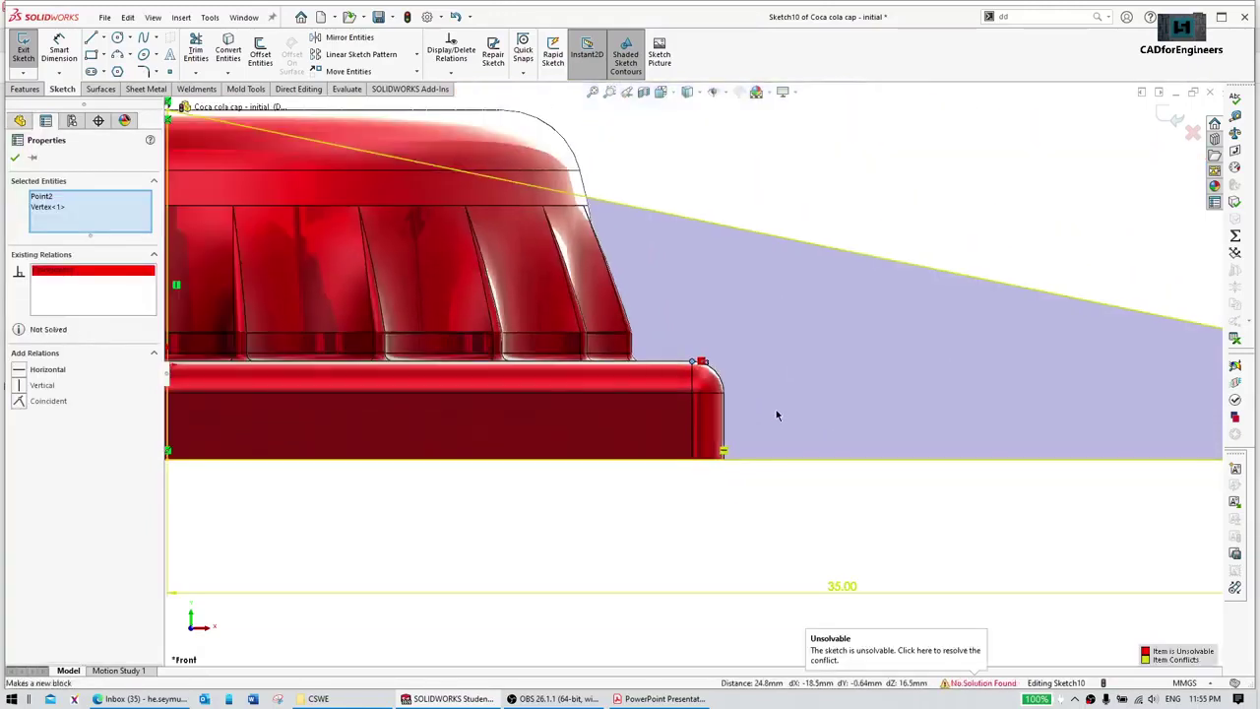
key(ctrl+z)
scroll(861, 245, up, 3)
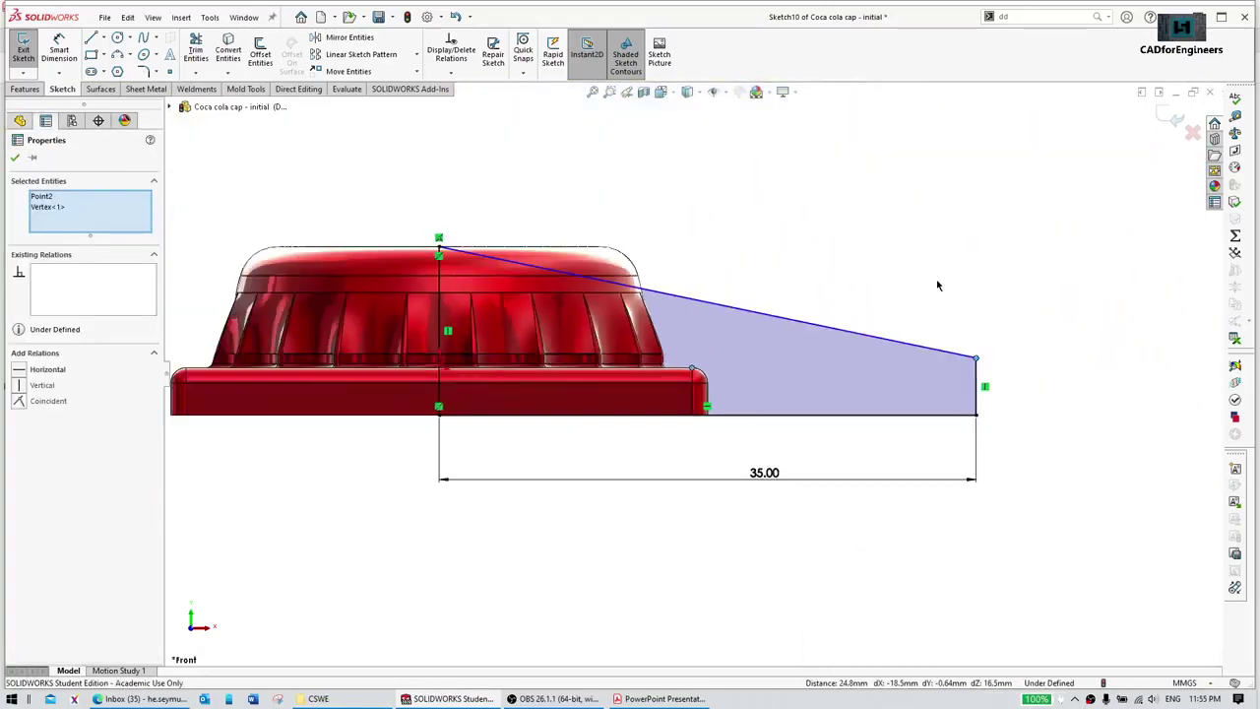
Step: Lower the profile's upper outer corner and make it coincident with the top face of the square base
mouse_move(978, 363)
mouse_down()
mouse_move(984, 404)
mouse_move(975, 369)
mouse_up()
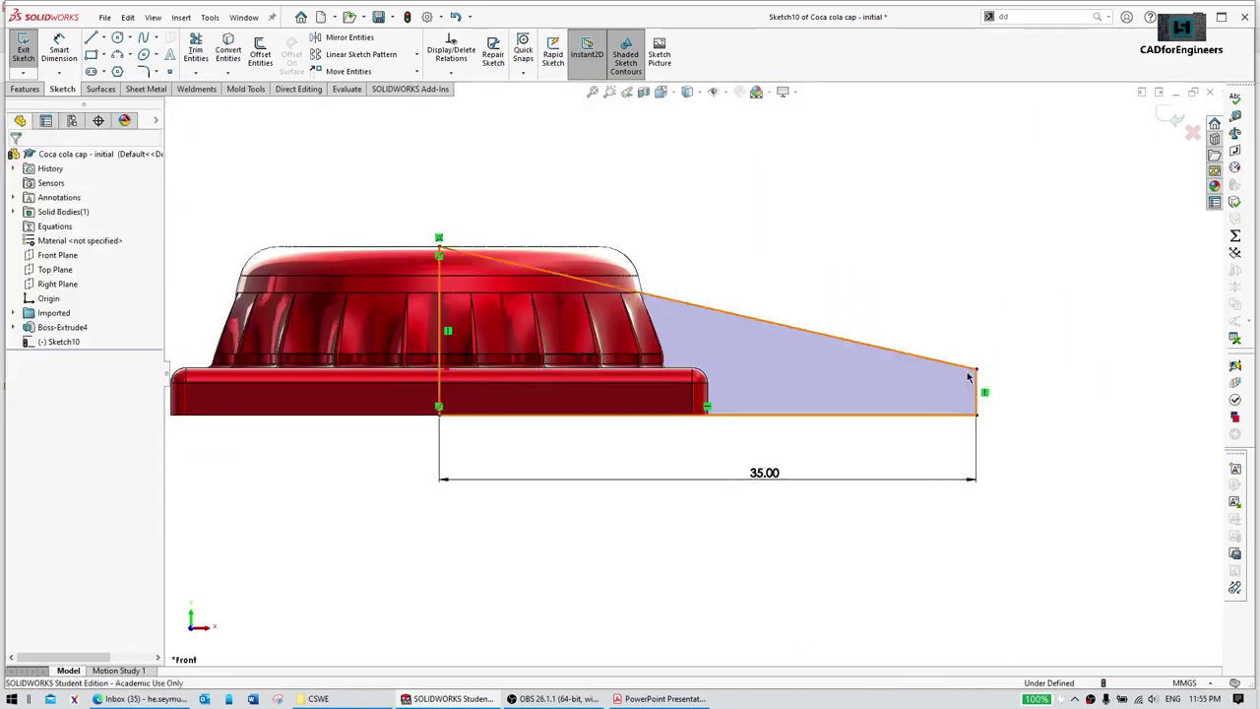
click(707, 406)
scroll(689, 345, down, 2)
middle_drag(683, 365, 689, 340)
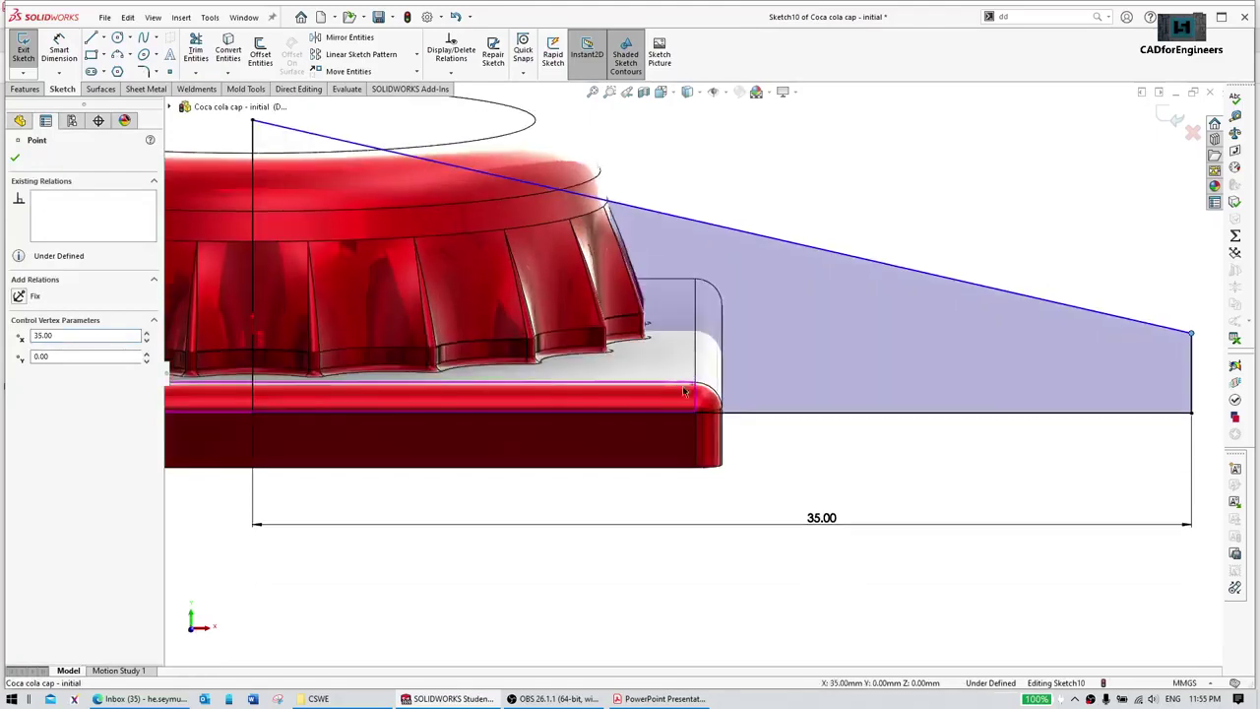
ctrl+click(711, 350)
click(716, 307)
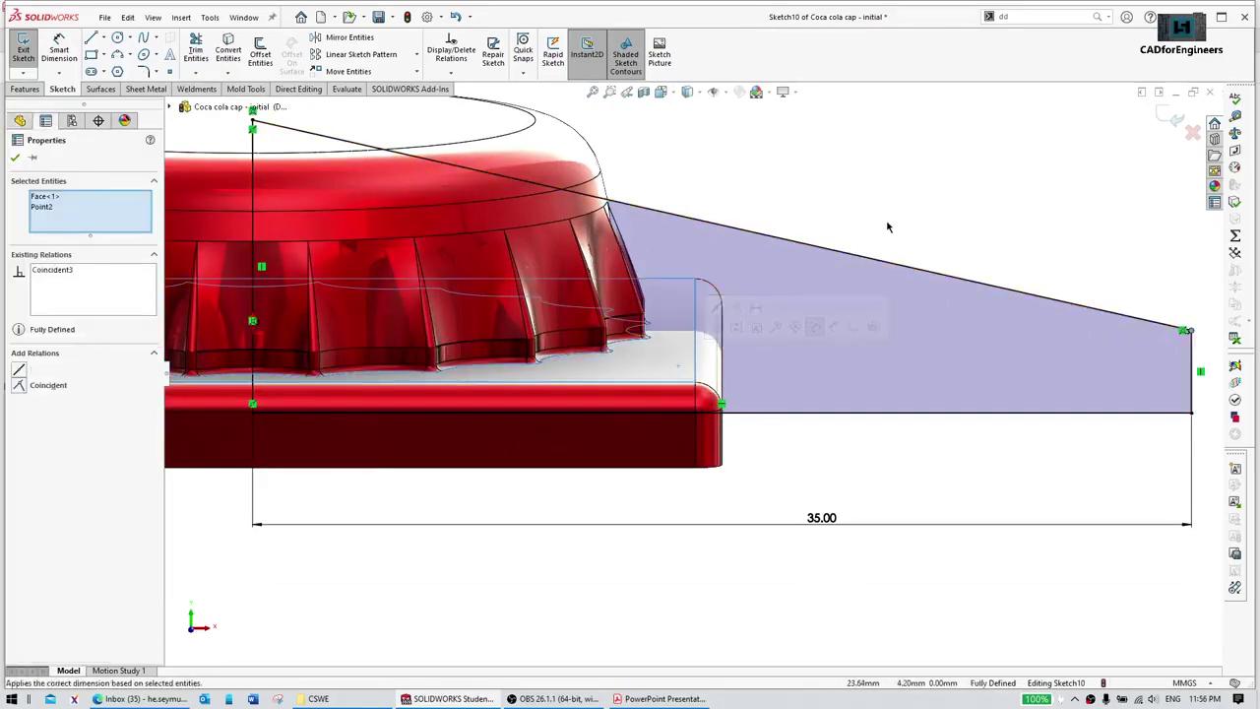
click(889, 226)
key(ctrl+shift+z)
key(ctrl+shift+z)
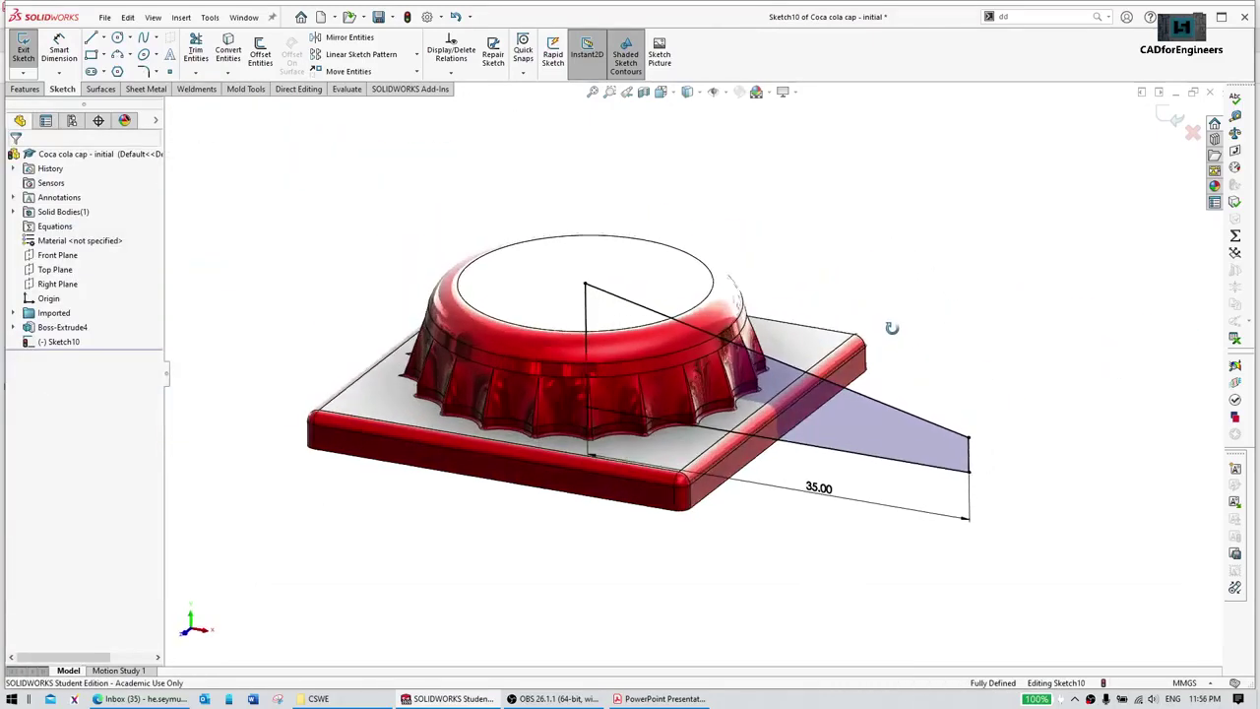
click(969, 440)
key(Escape)
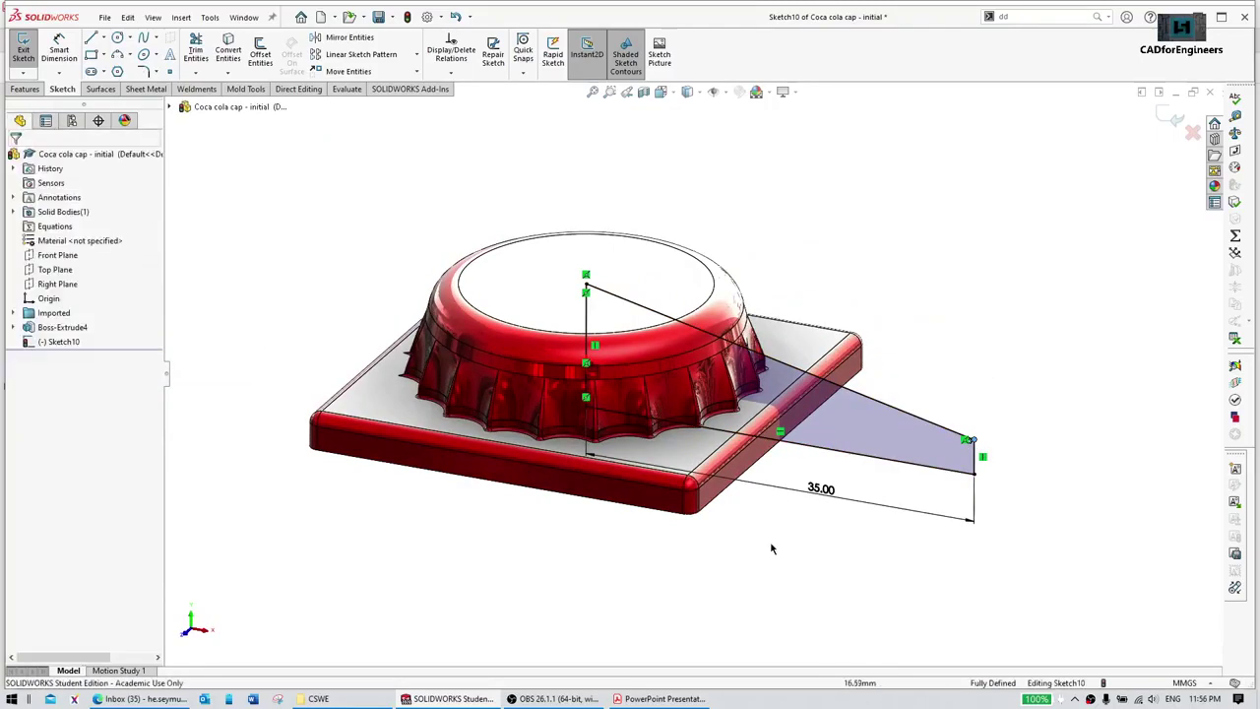
key(ctrl+shift+z)
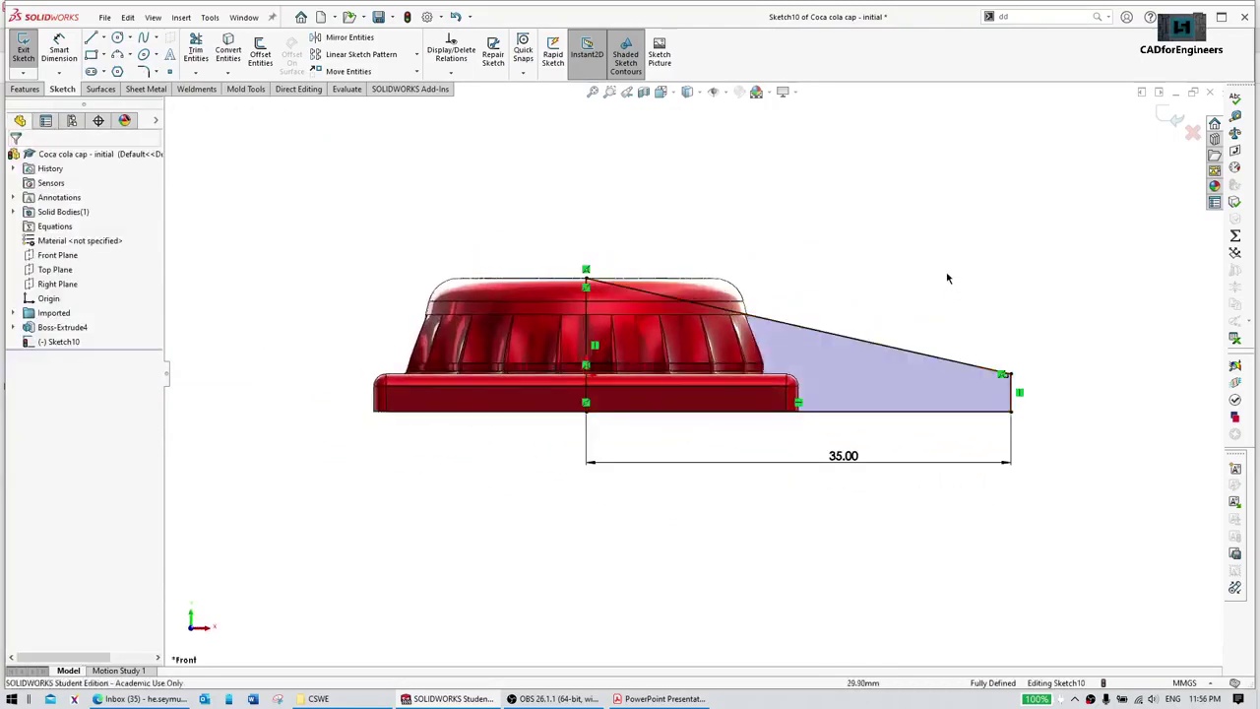
key(ctrl+shift+z)
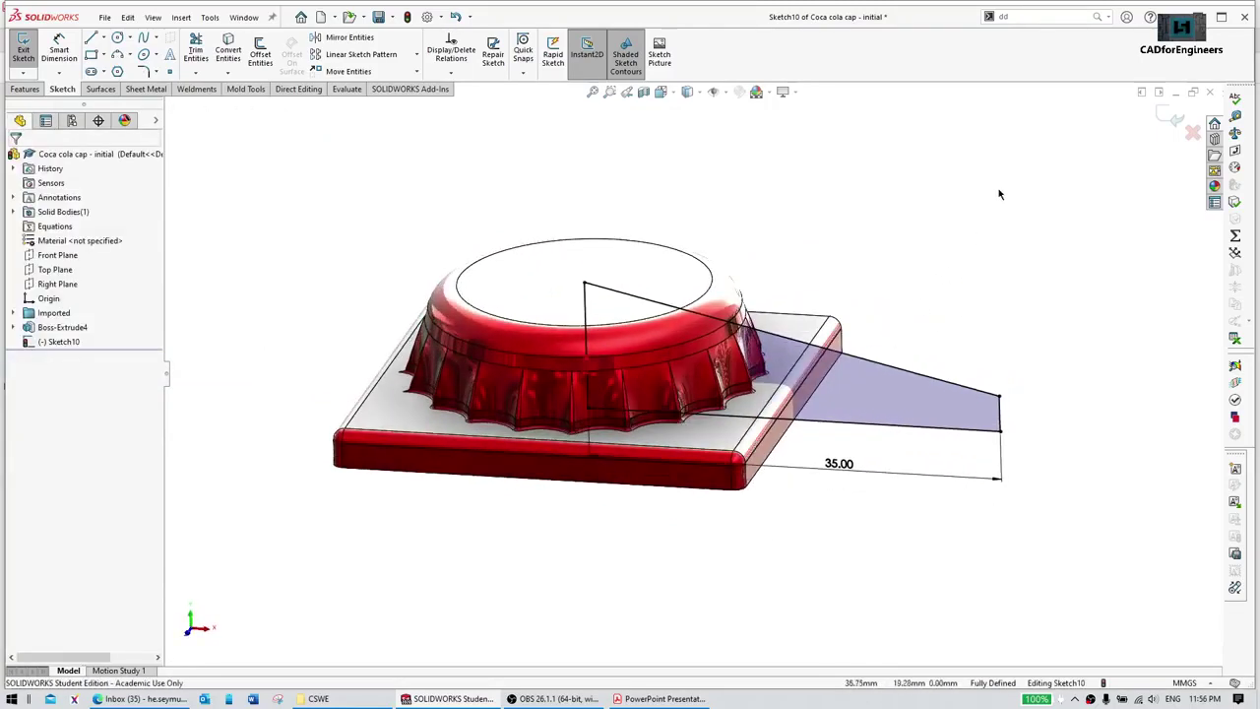
Step: Revolve the closed profile 360 degrees about its vertical centre line, merging the result with the cap body
click(27, 90)
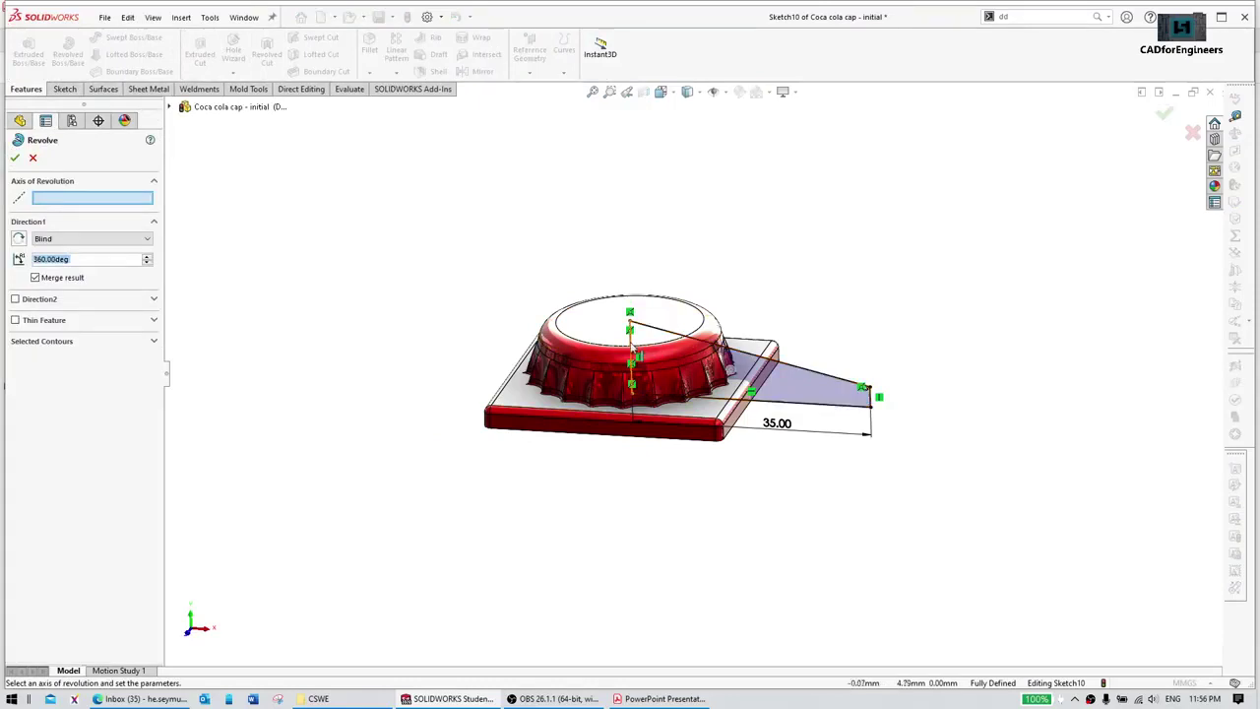
click(631, 348)
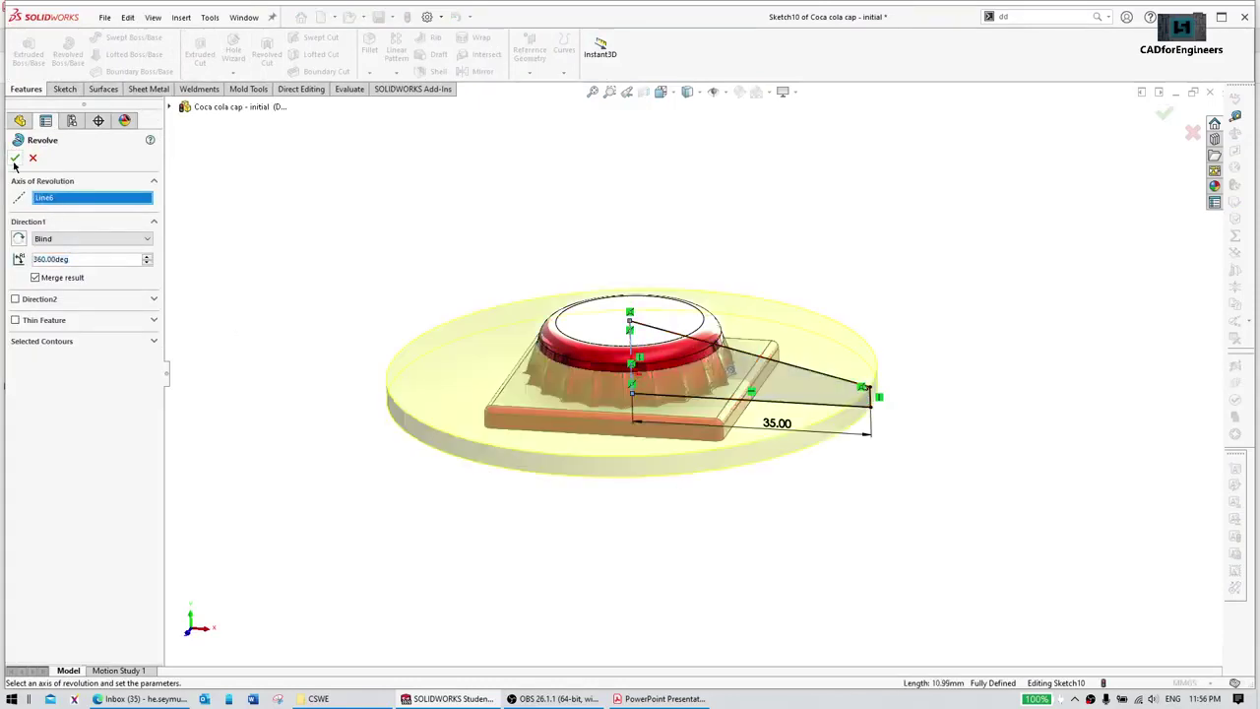
click(15, 159)
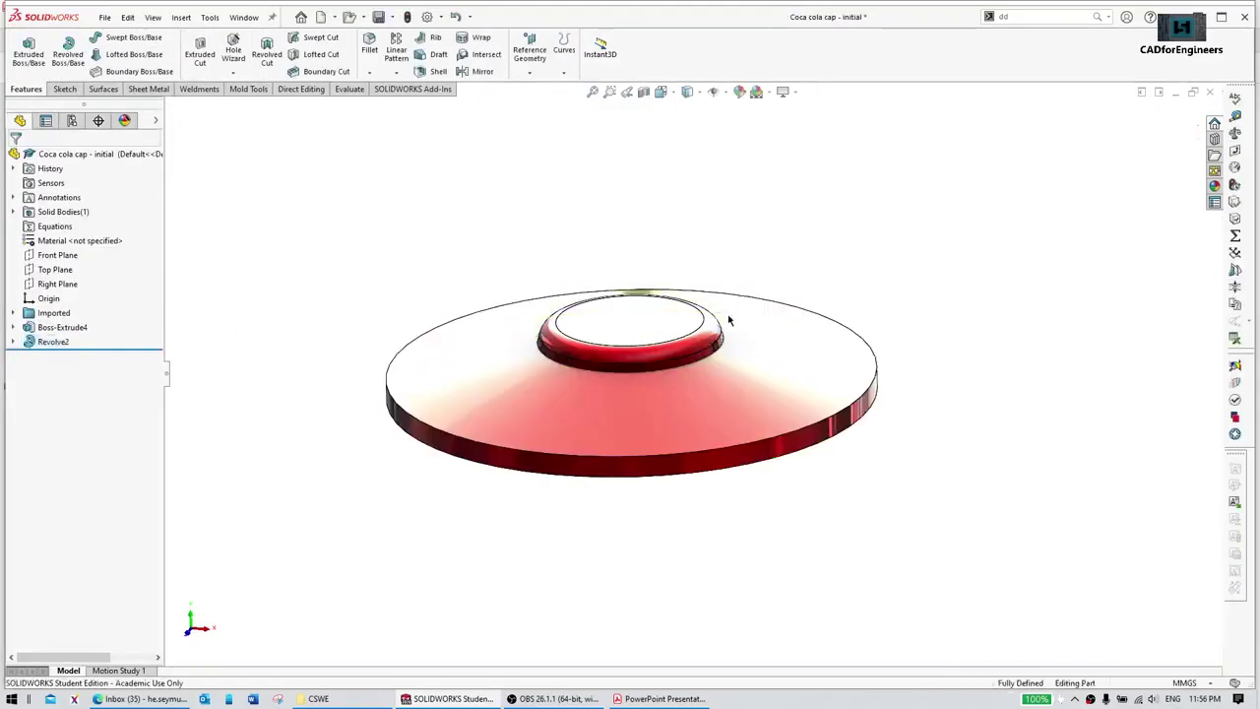
middle_drag(730, 319, 648, 286)
middle_drag(541, 413, 555, 375)
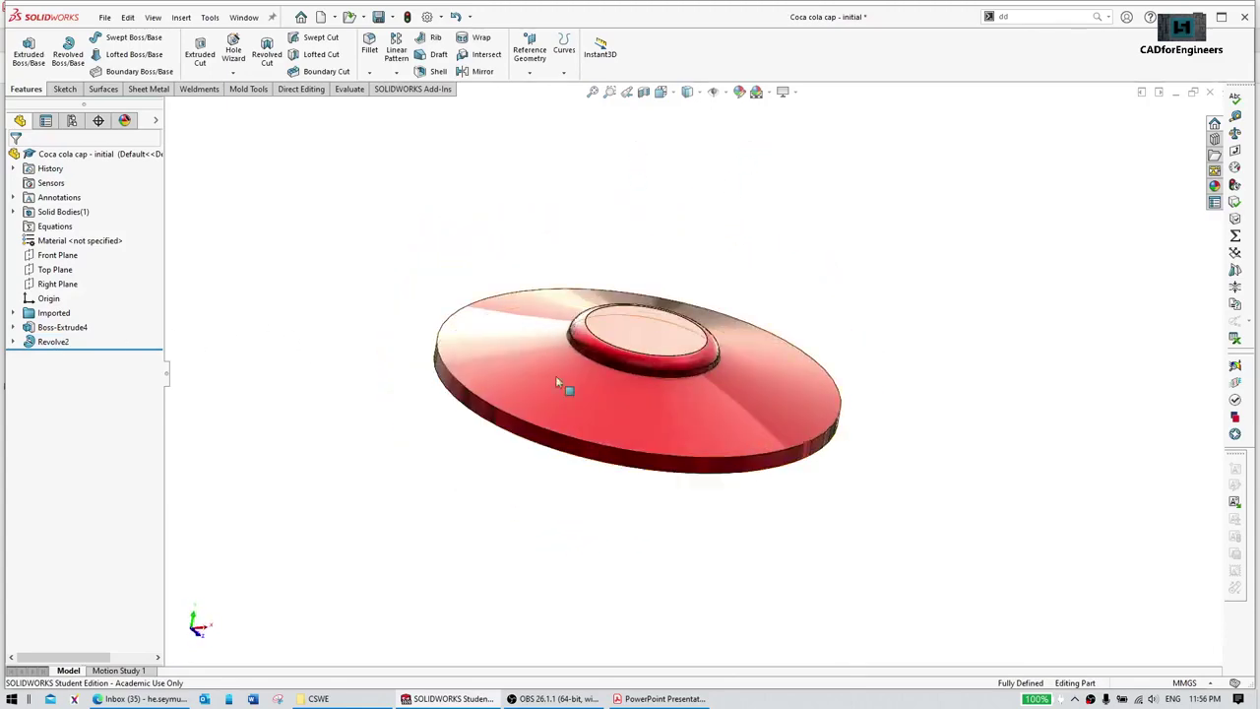
scroll(571, 372, down, 5)
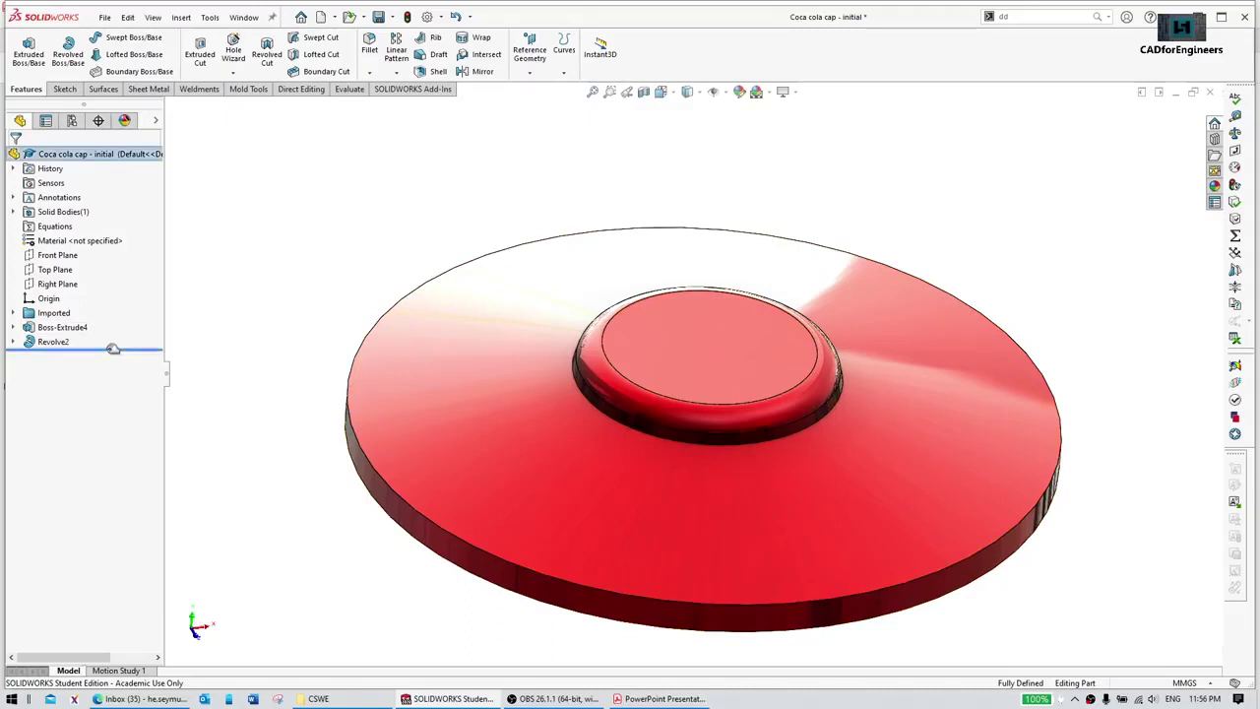
Step: Roll the model back to before the revolve and start a sketch on the underside of the square base
drag(112, 338, 112, 337)
middle_drag(377, 459, 577, 427)
click(576, 423)
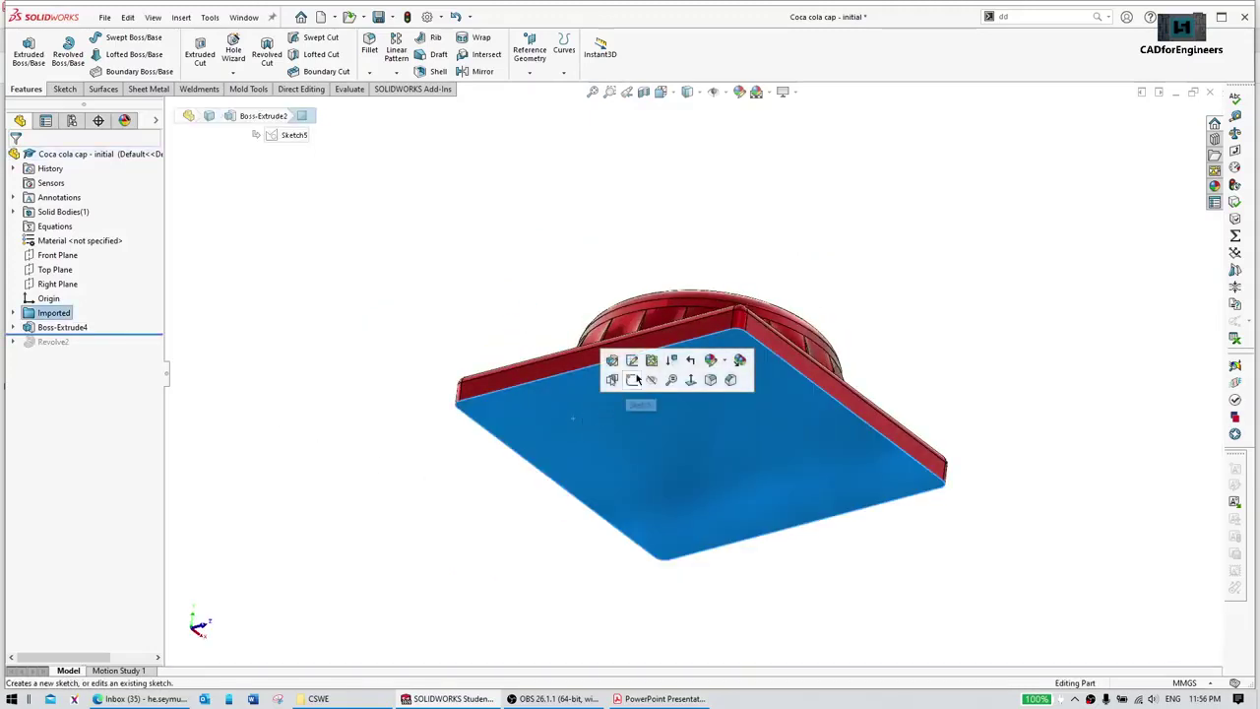
key(s)
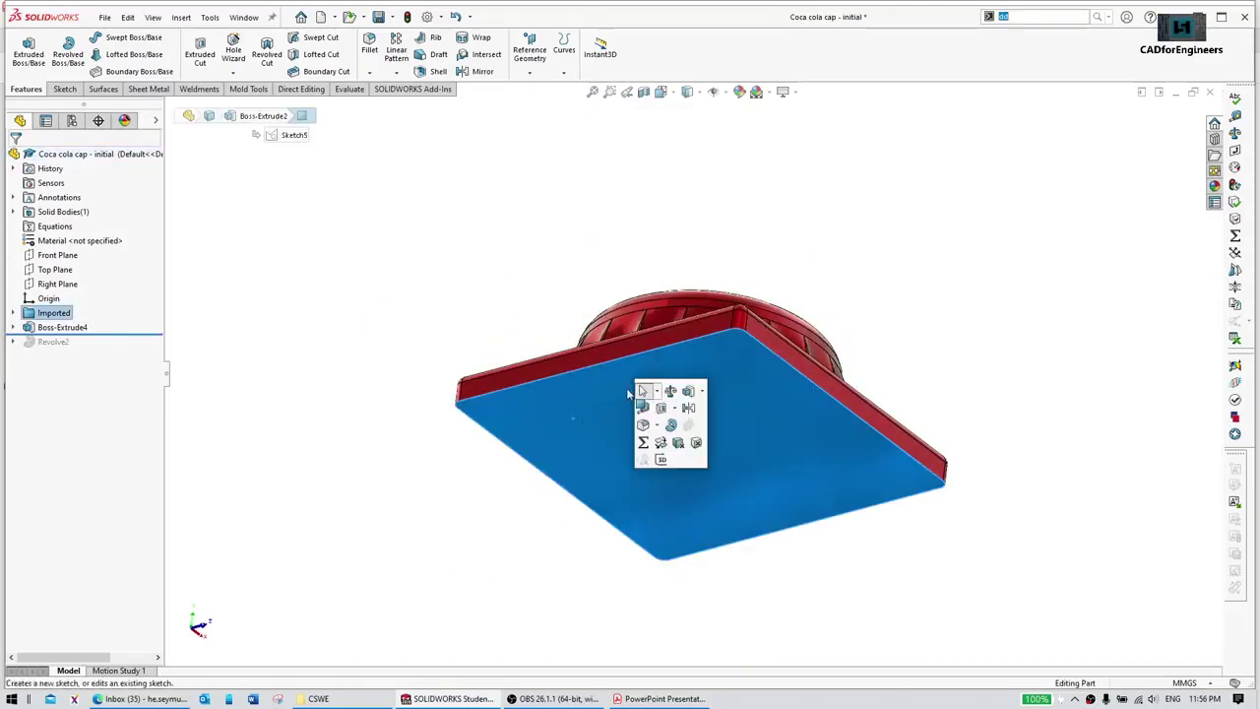
click(599, 437)
click(656, 399)
Step: Convert the underside's rounded square outline into sketch geometry, exit the sketch and roll the model forward past the revolve
key(s)
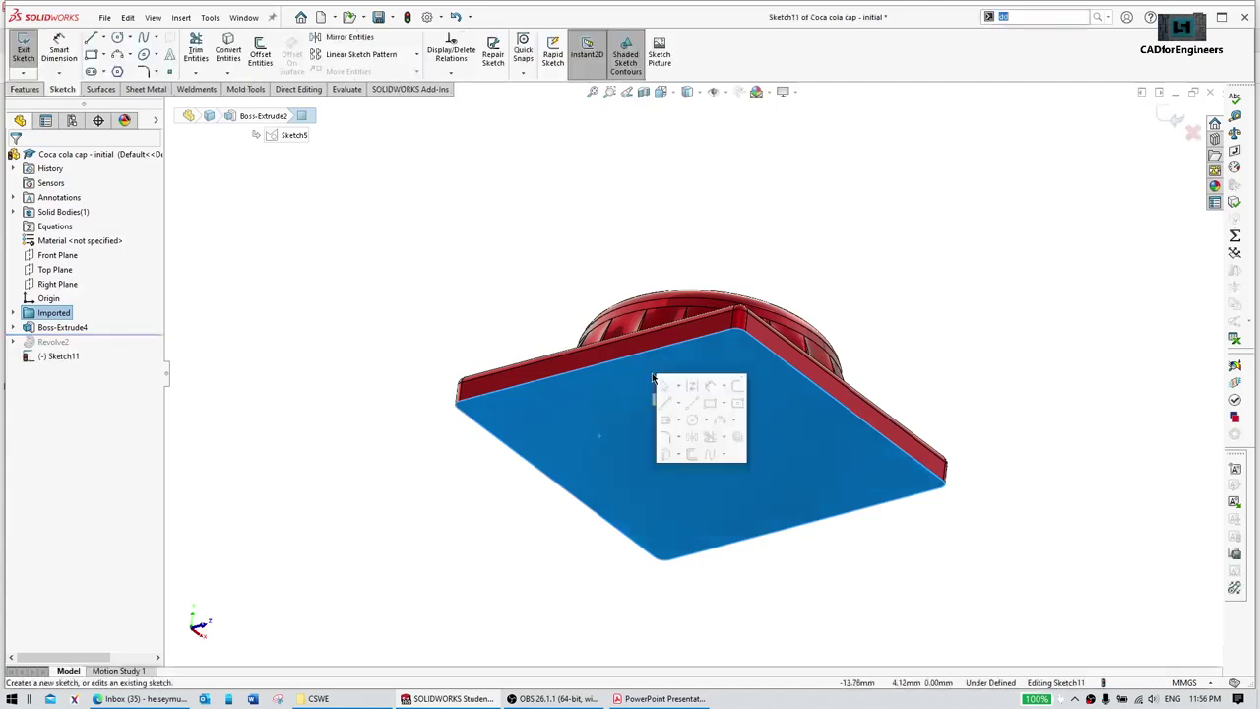
click(665, 453)
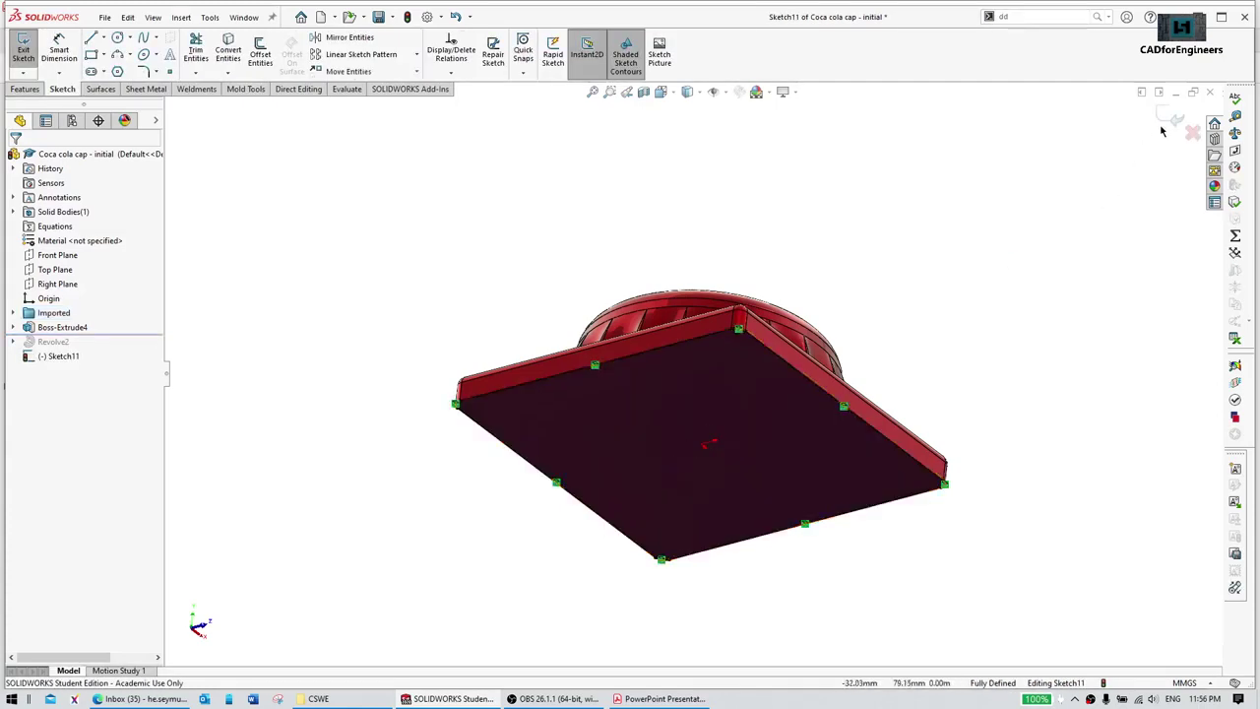
key(ctrl+b)
middle_drag(774, 194, 664, 392)
drag(102, 348, 101, 370)
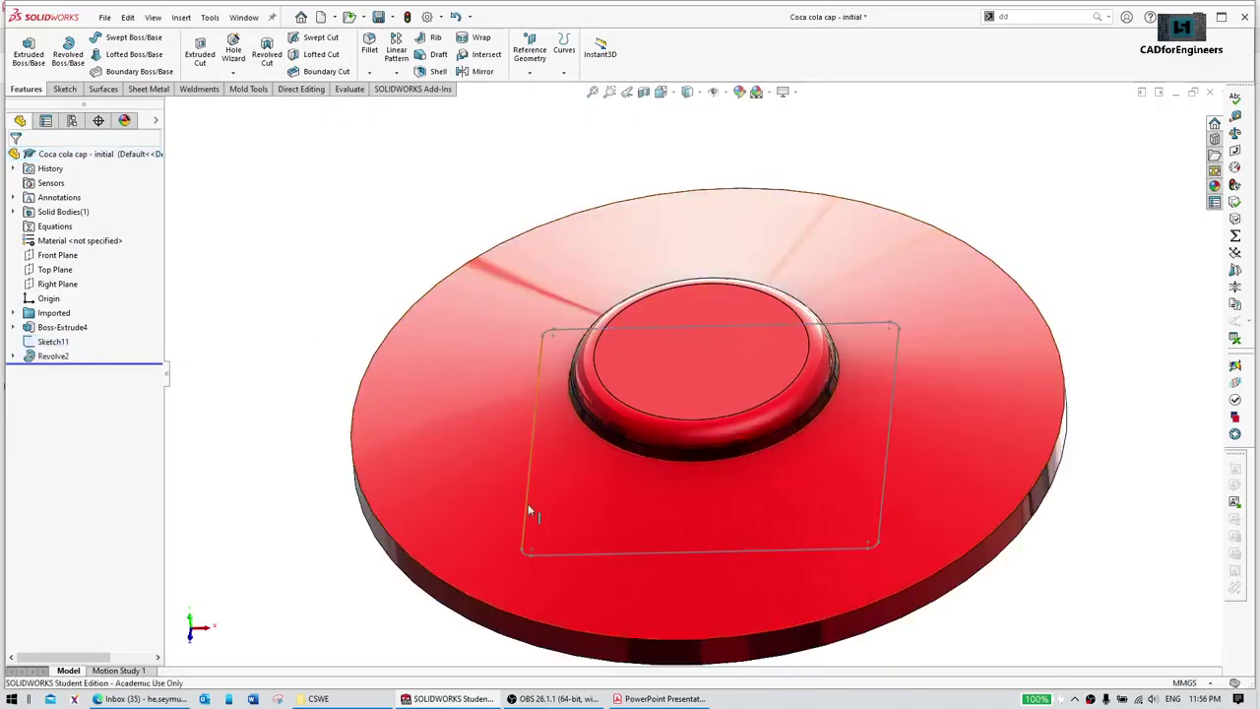
Step: Cut the revolved disc with the rounded square outline, Through All, with the side to cut flipped so only the inside remains
middle_drag(694, 521, 652, 494)
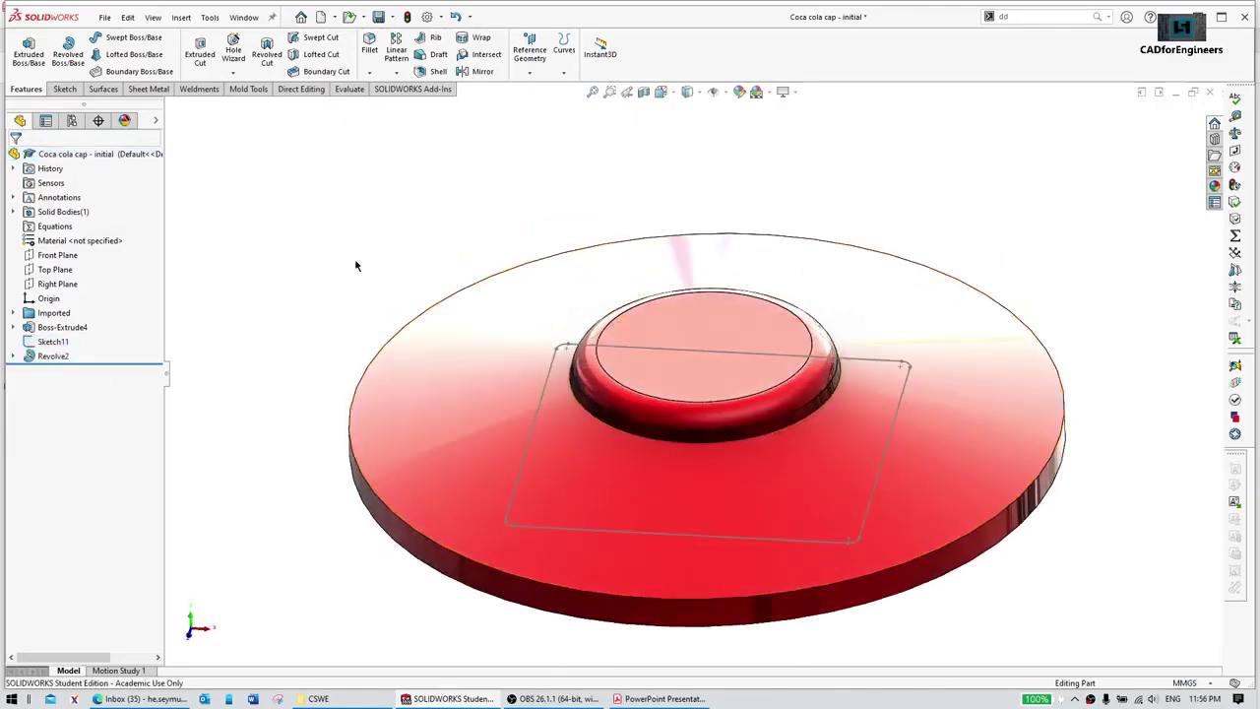
click(544, 402)
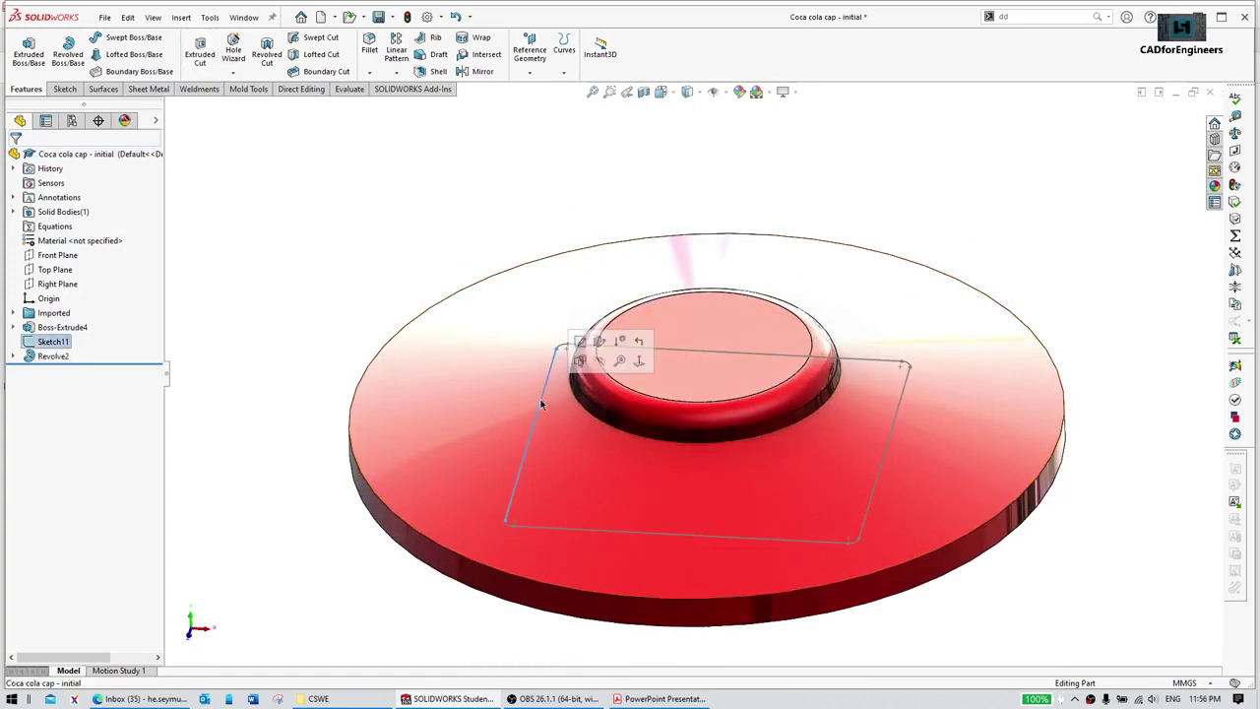
click(203, 55)
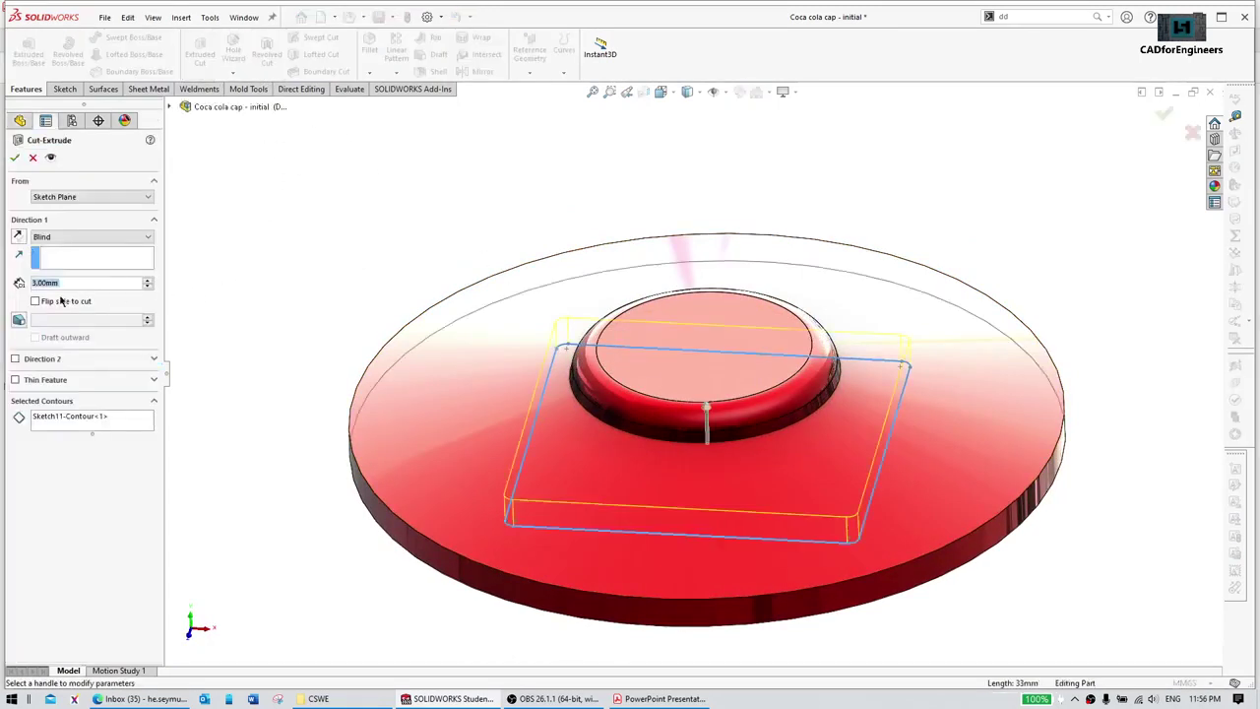
click(59, 302)
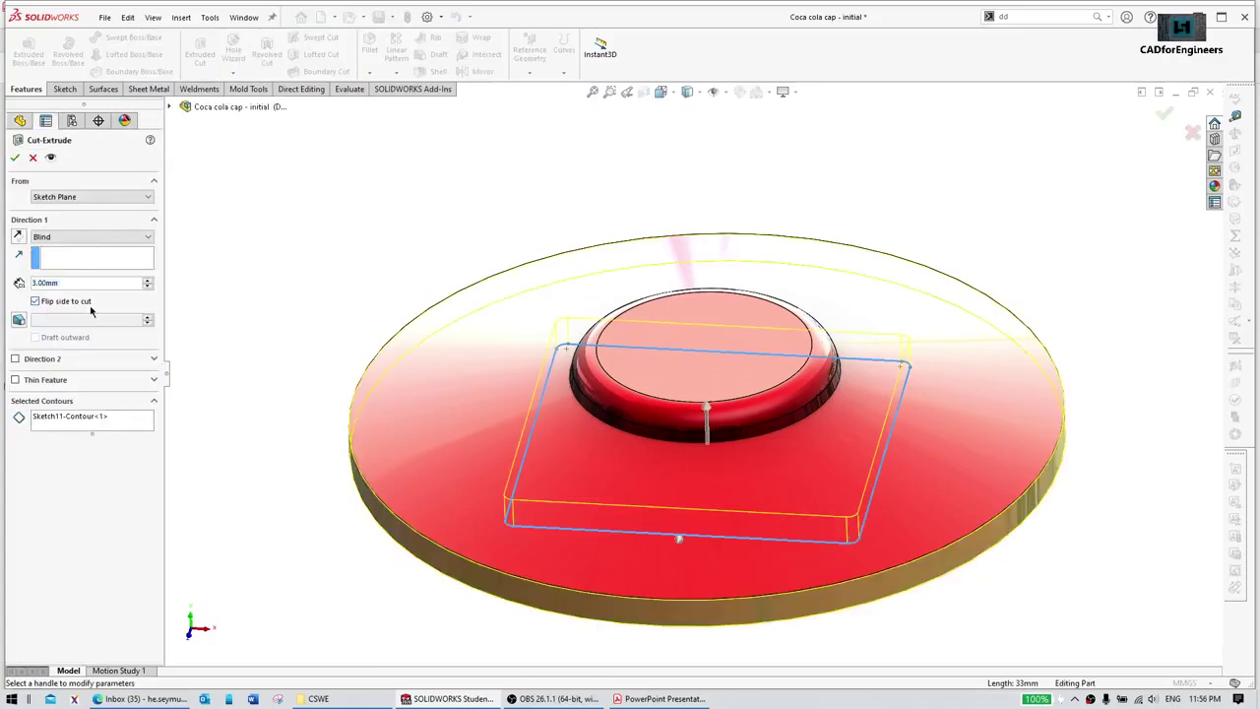
click(55, 237)
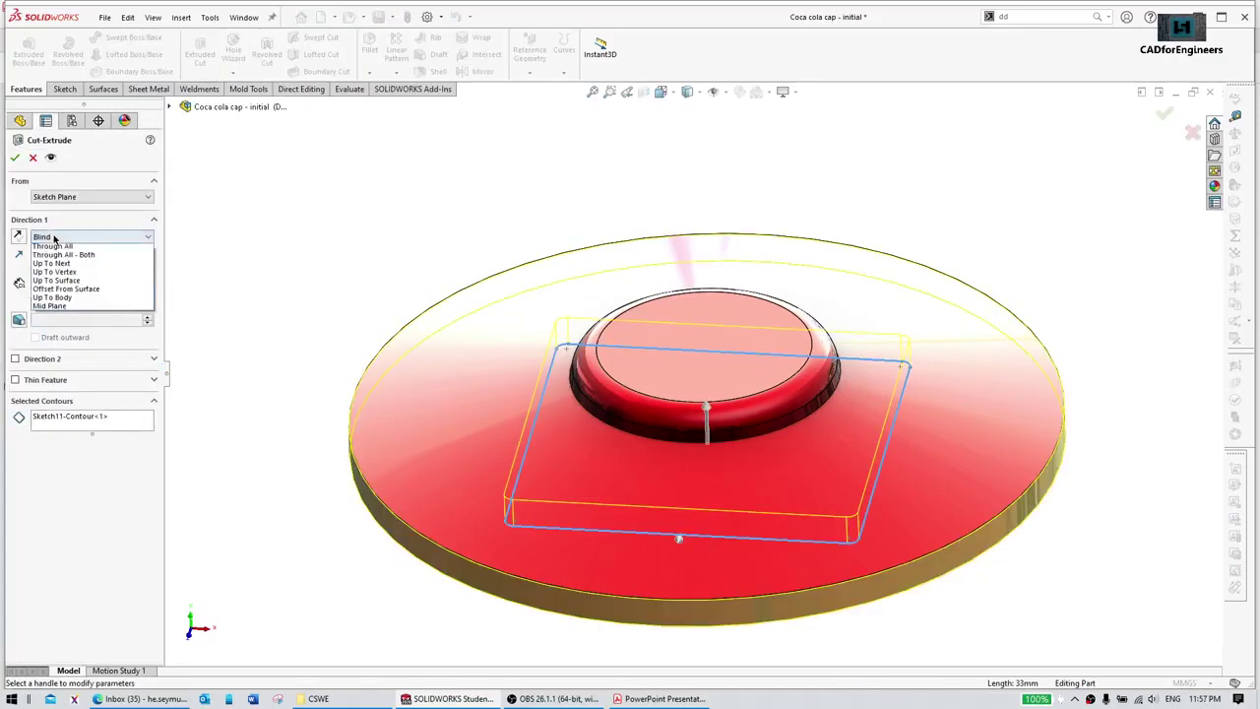
click(54, 257)
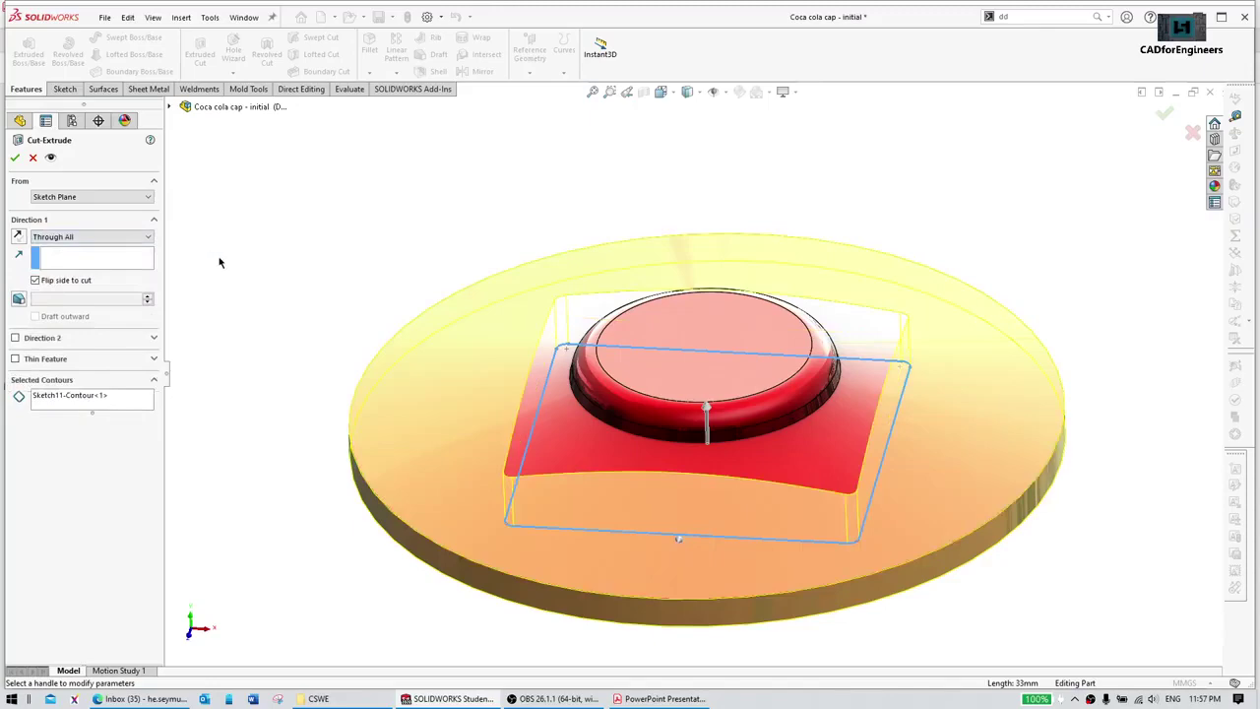
click(15, 158)
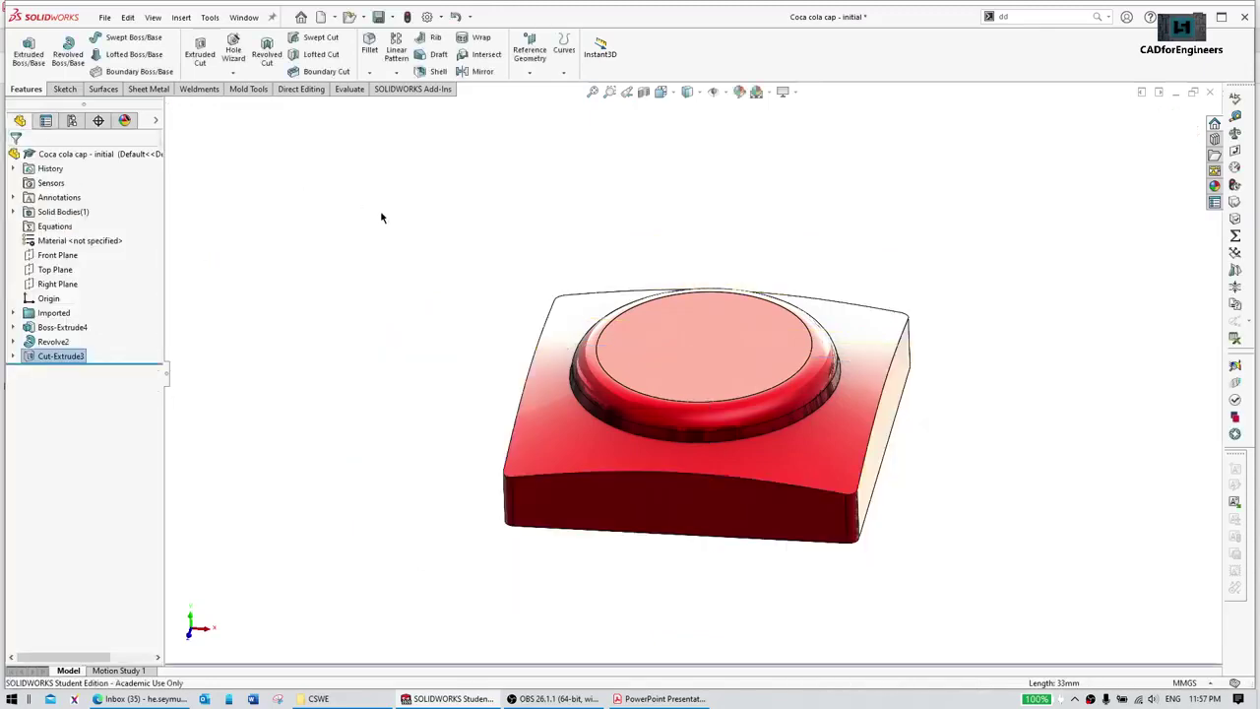
Step: Inspect the curved base's edges and reopen the revolve's profile sketch for editing
middle_drag(513, 429, 689, 414)
click(54, 342)
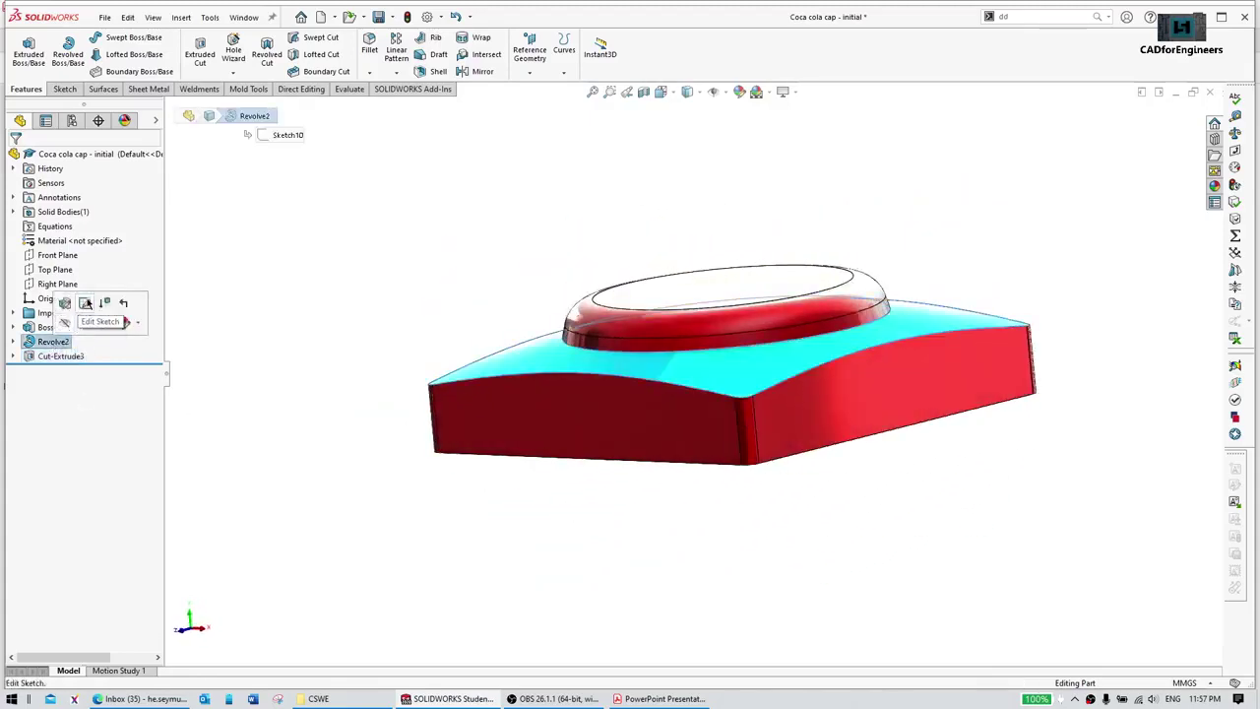
click(88, 302)
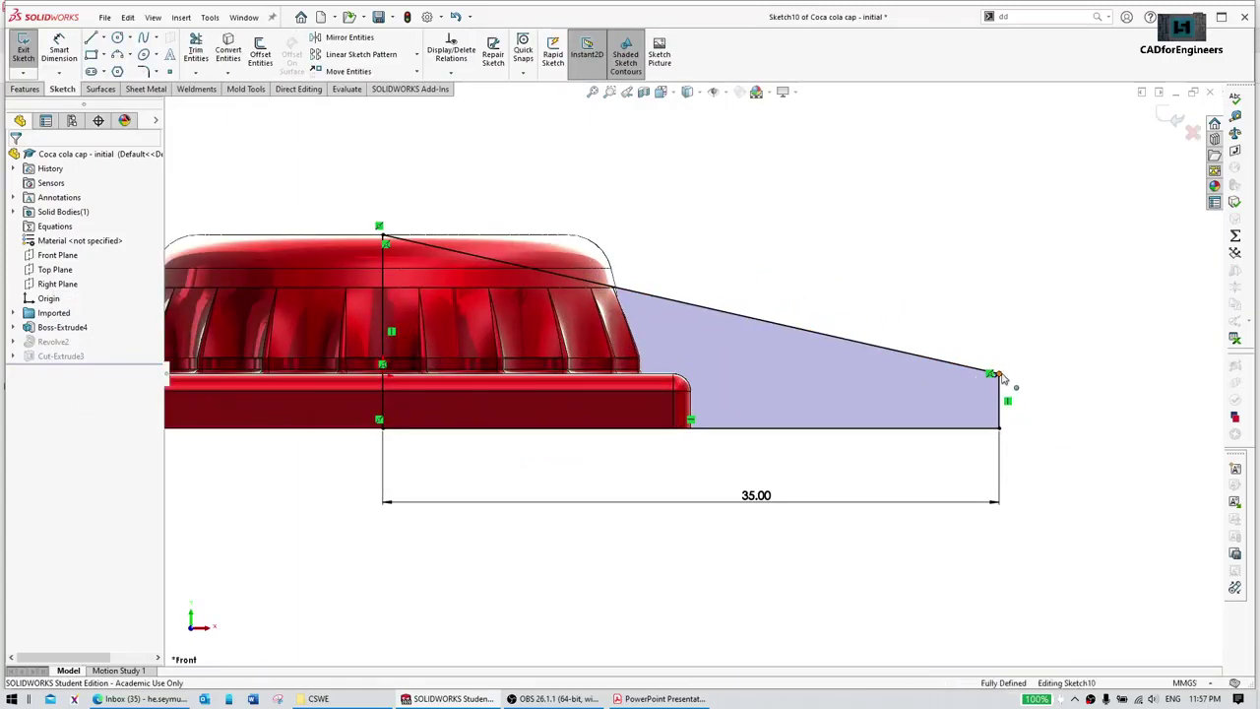
click(997, 375)
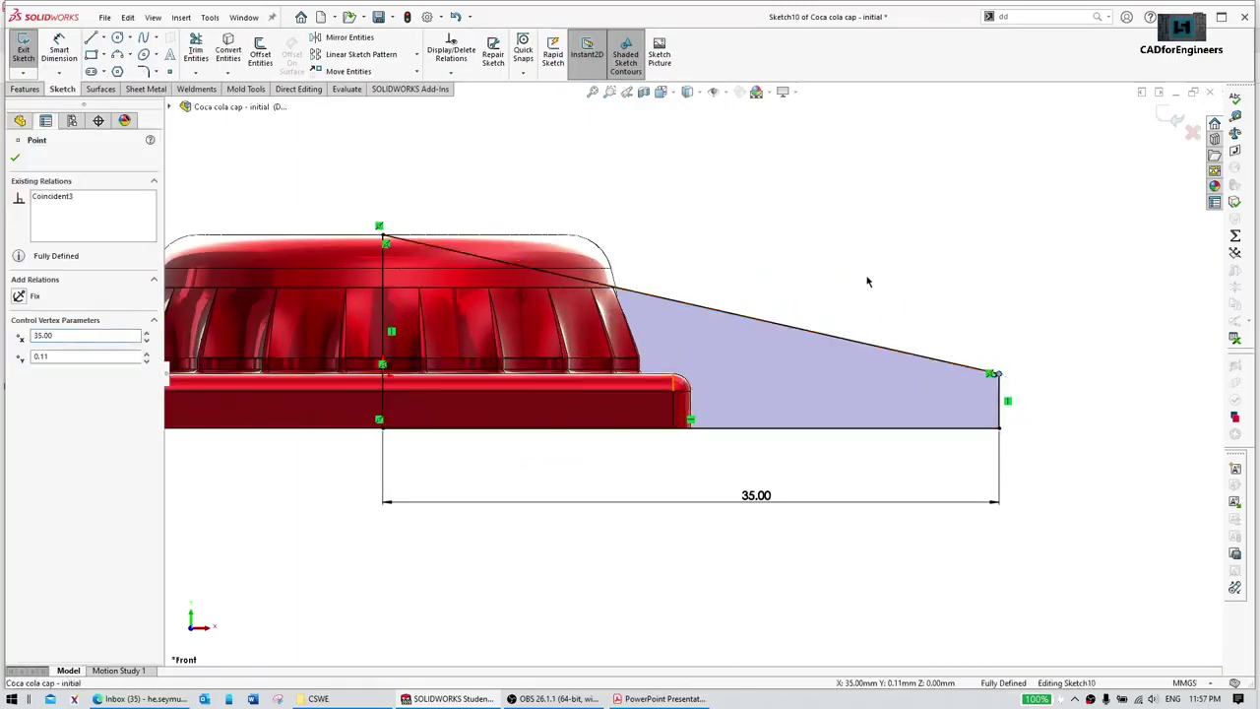
key(l)
click(674, 376)
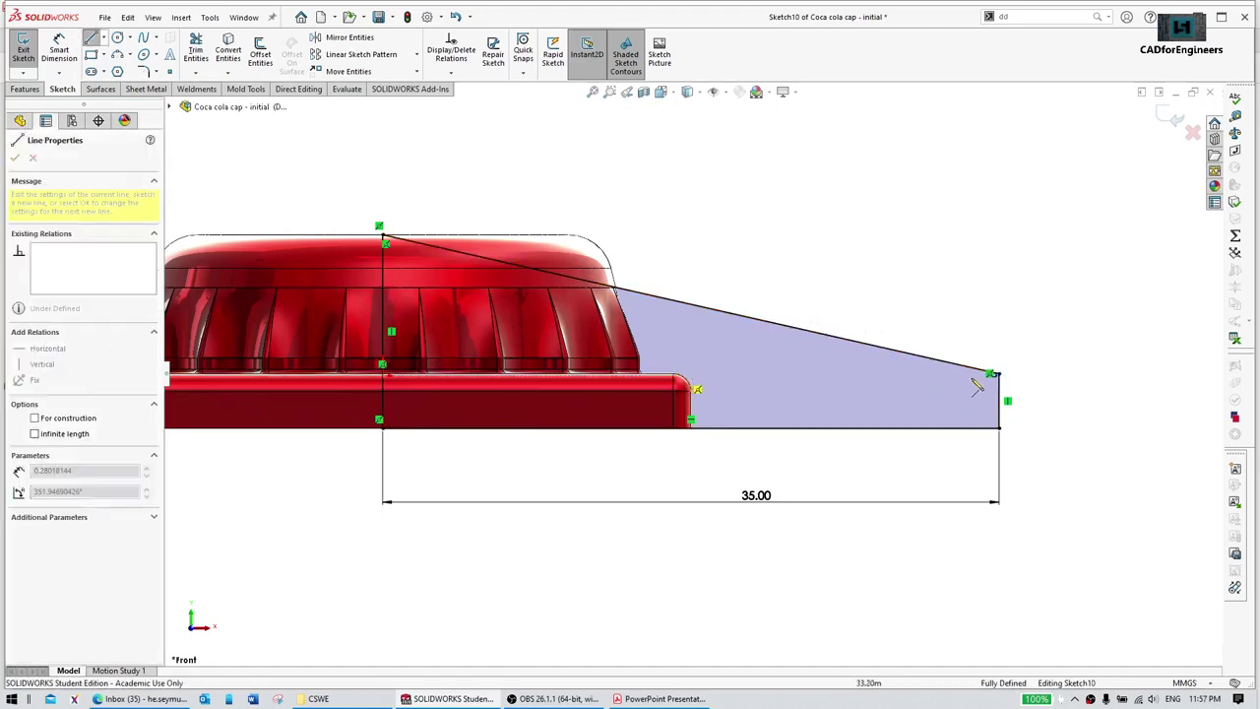
scroll(1014, 384, down, 2)
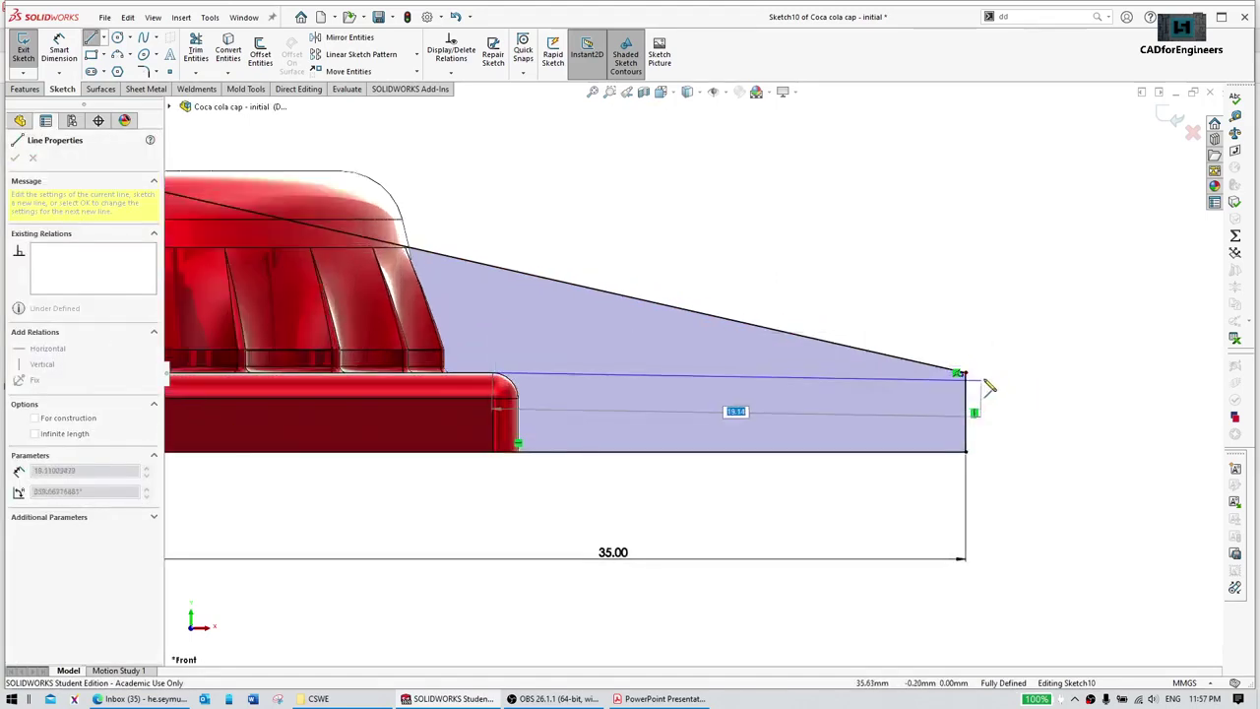
key(Escape)
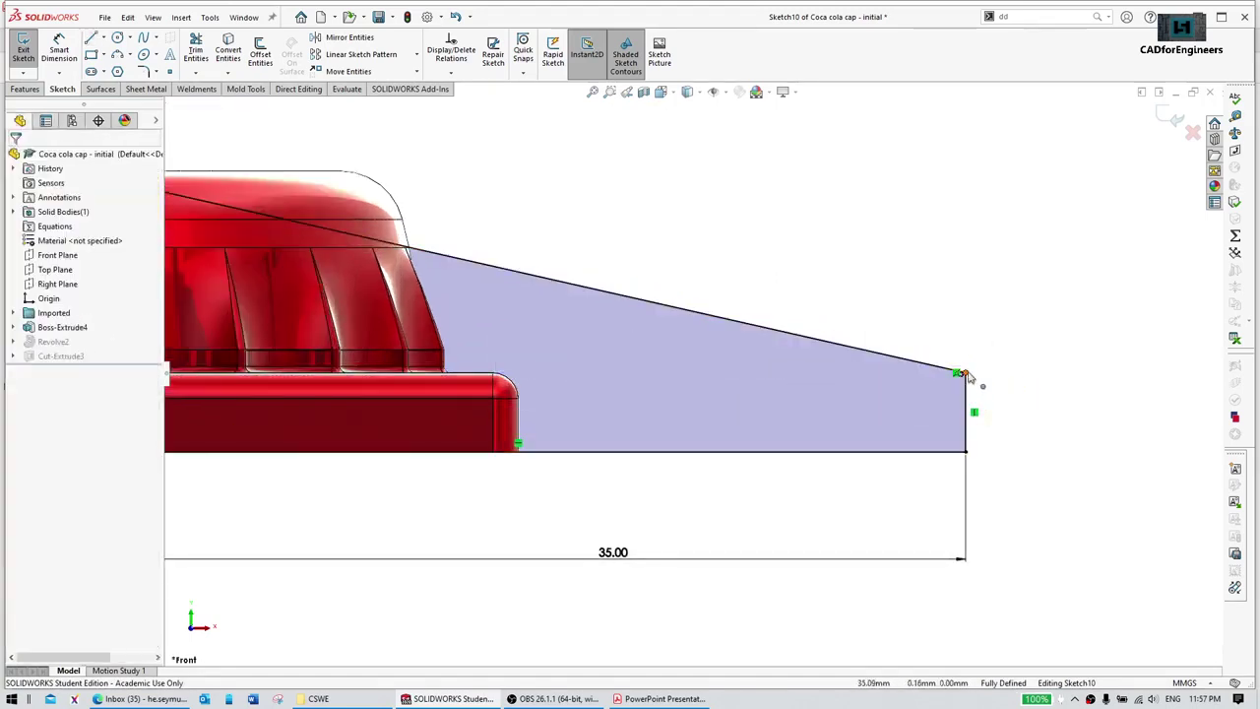
Step: Delete the coincident relation at the profile's upper outer corner and dimension the sloped line at 17.7 degrees to the lower line
click(957, 375)
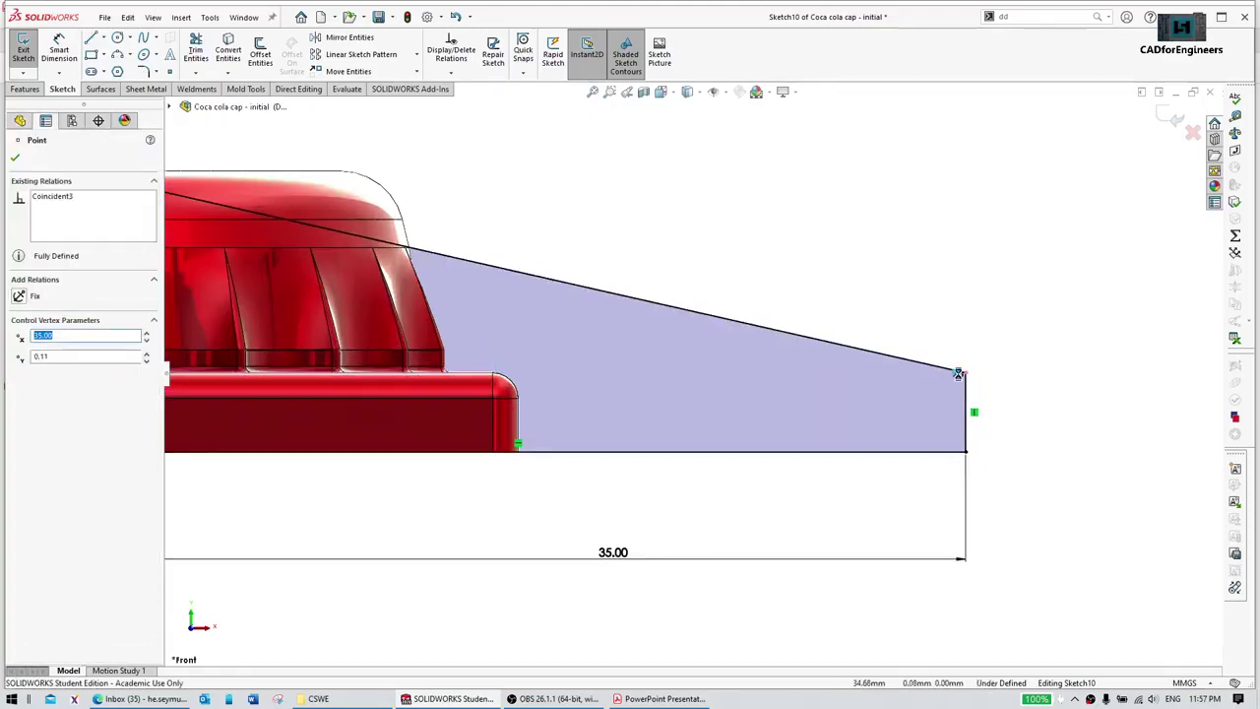
right_drag(1016, 384, 1024, 291)
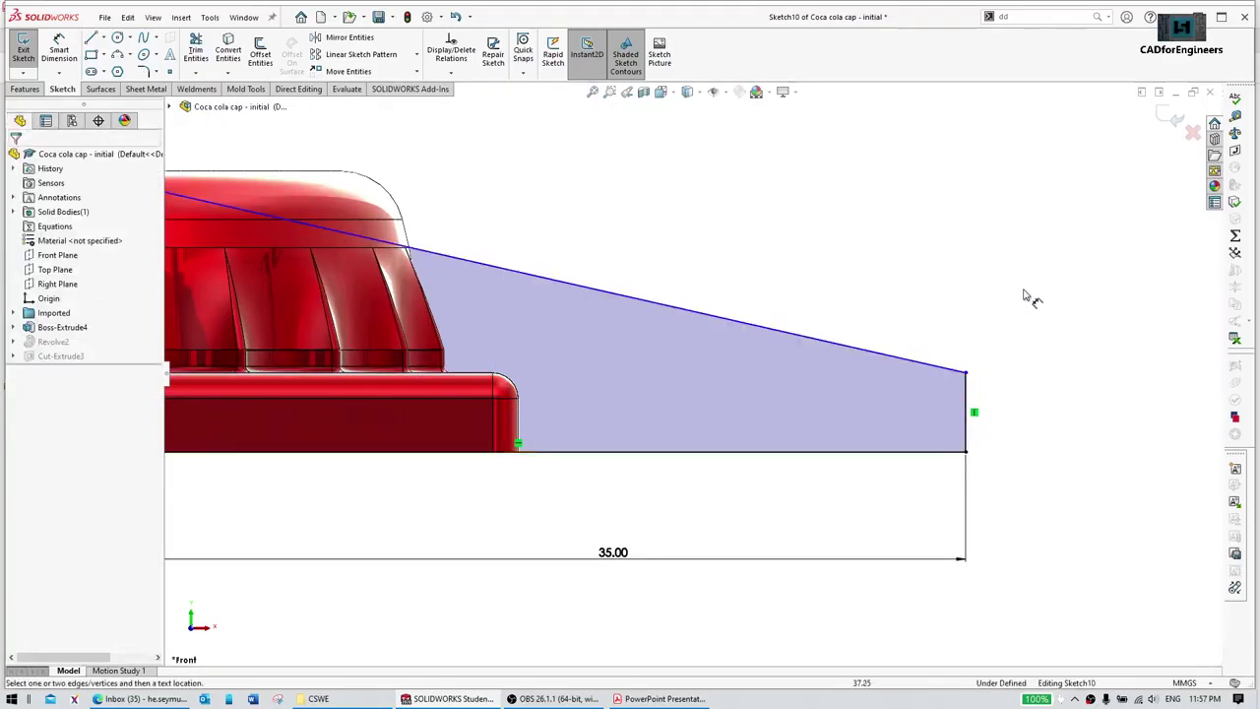
click(849, 430)
click(833, 451)
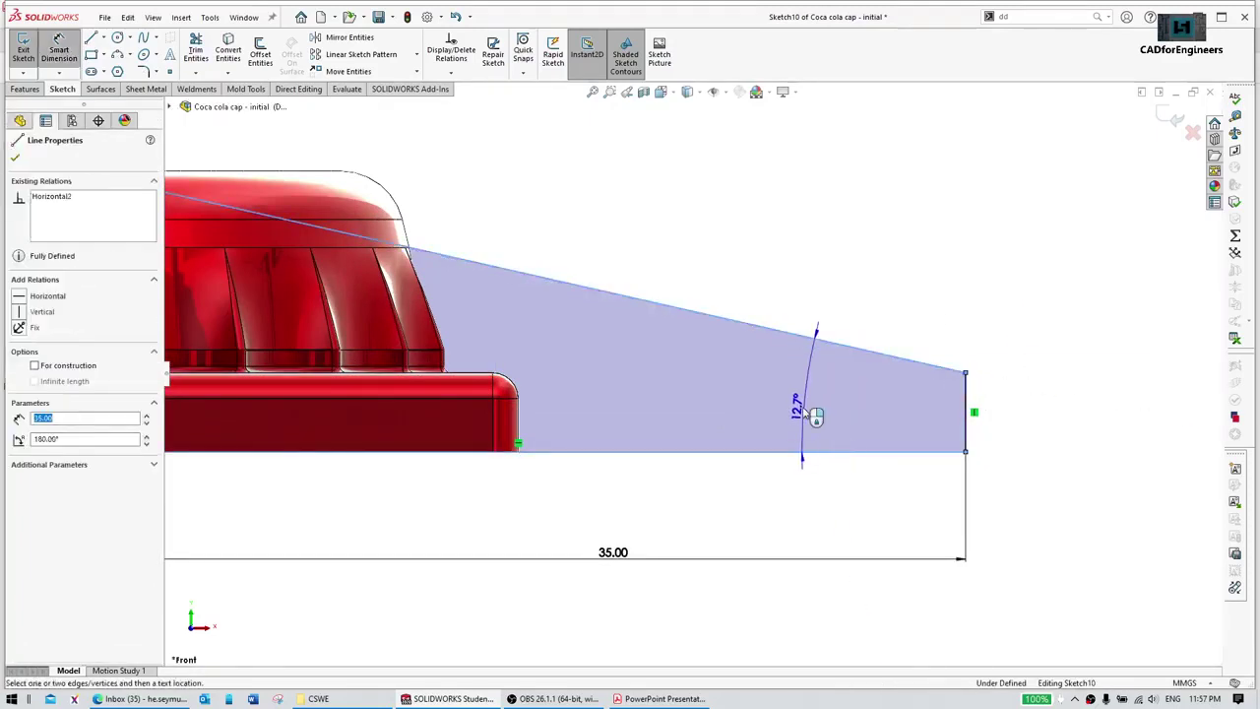
click(870, 436)
text(17.7)
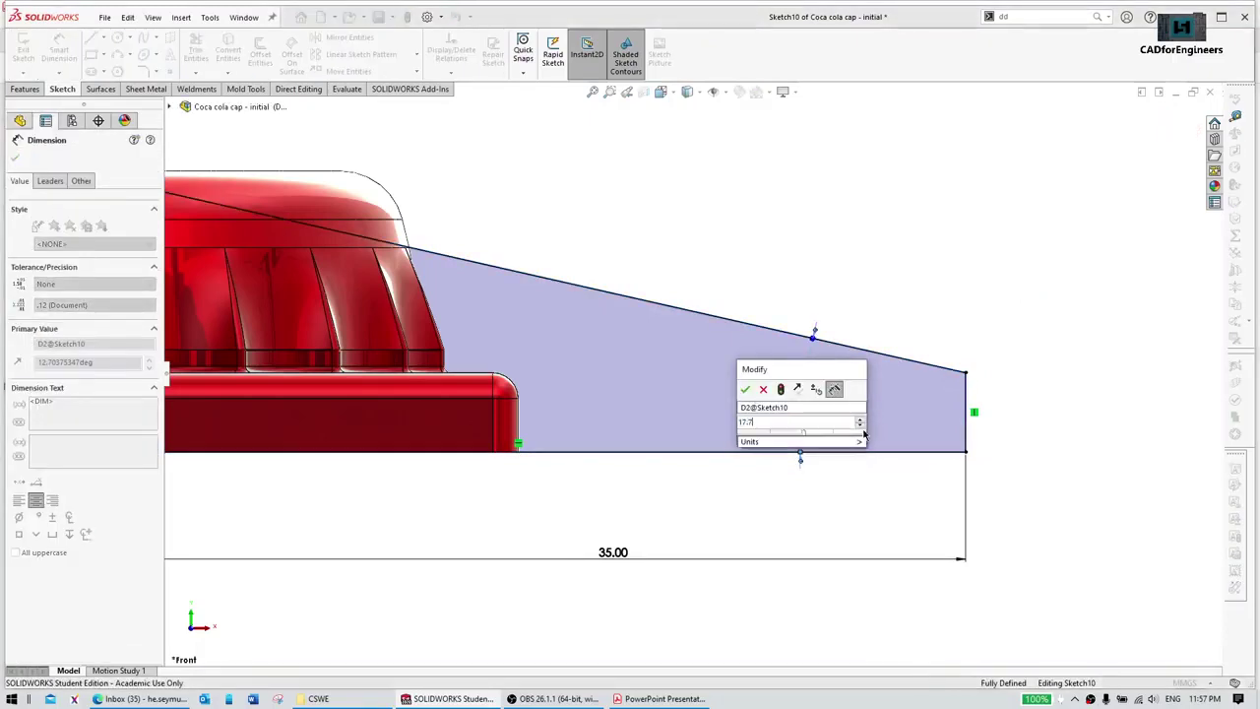
key(Return)
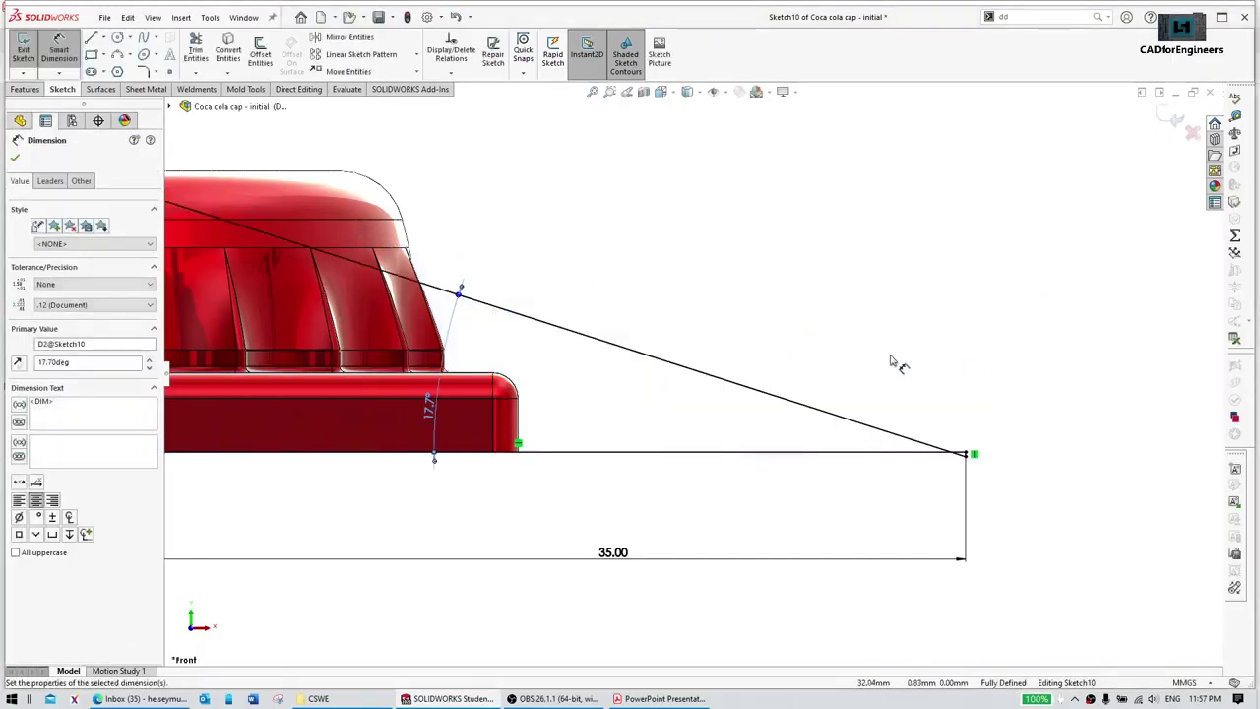
key(Escape)
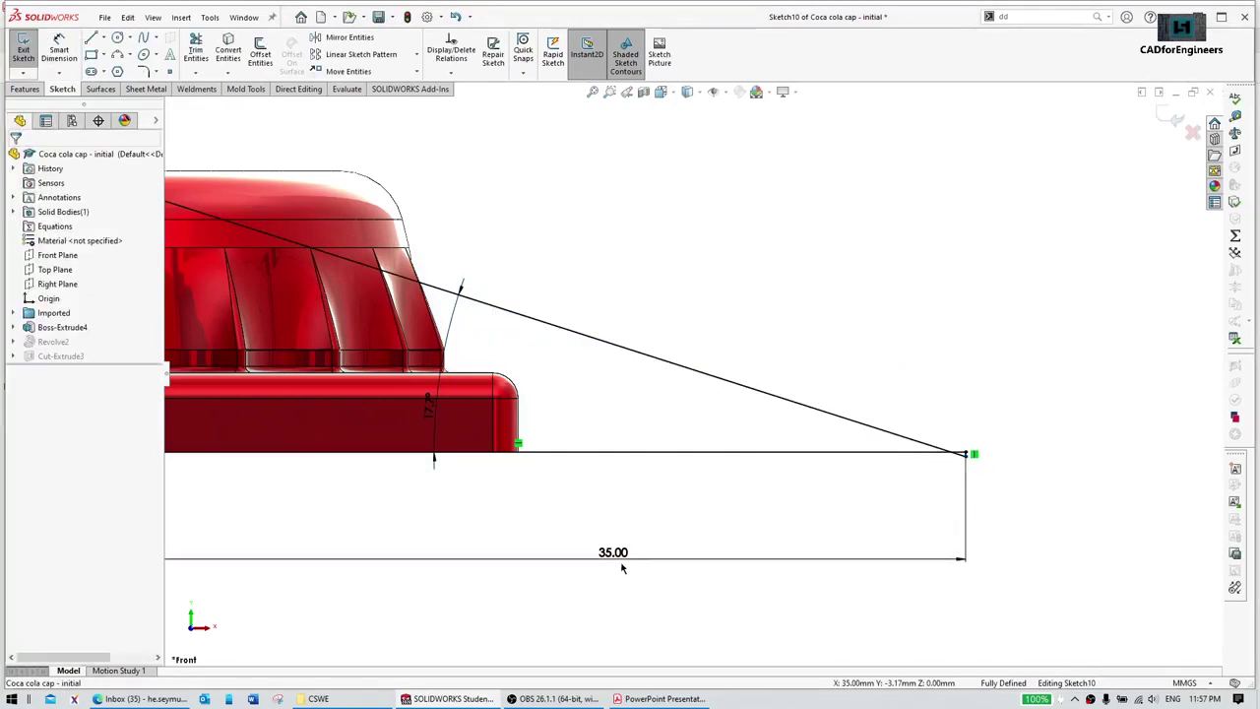
Step: Set the profile's horizontal lower line to 25 mm and reposition the angle and length dimensions clear of the geometry
text(25)
key(Return)
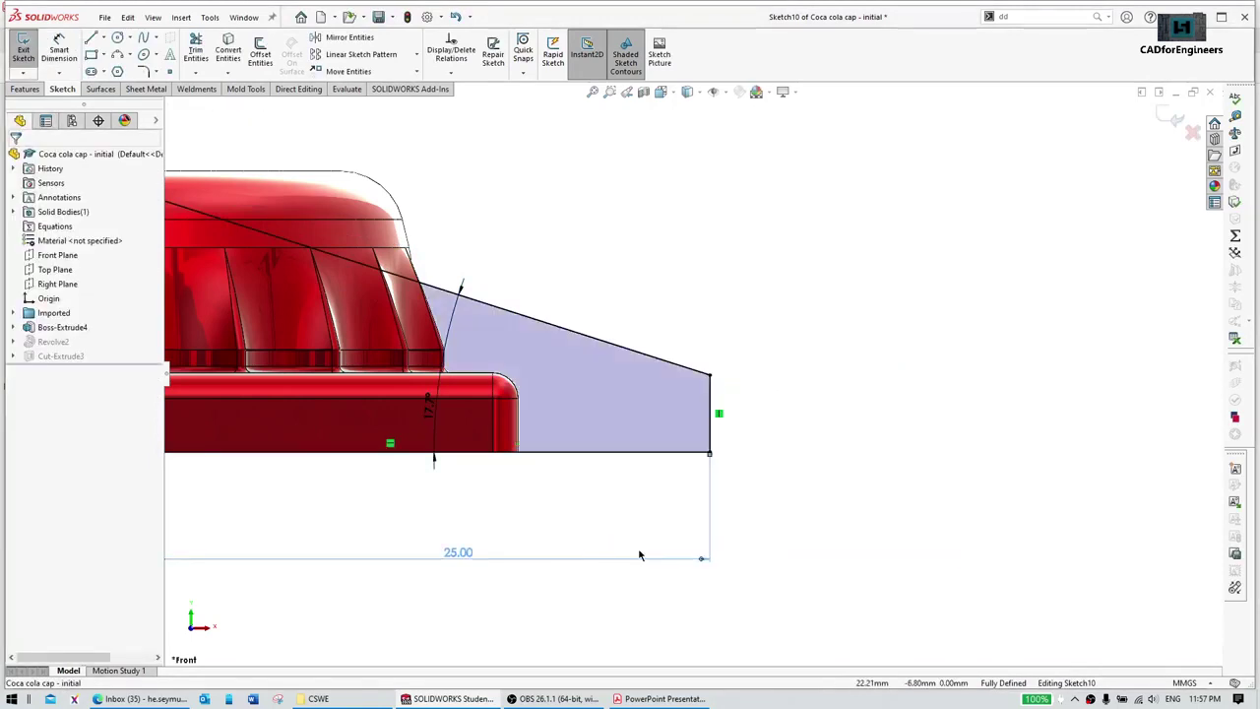
click(873, 466)
scroll(676, 430, down, 4)
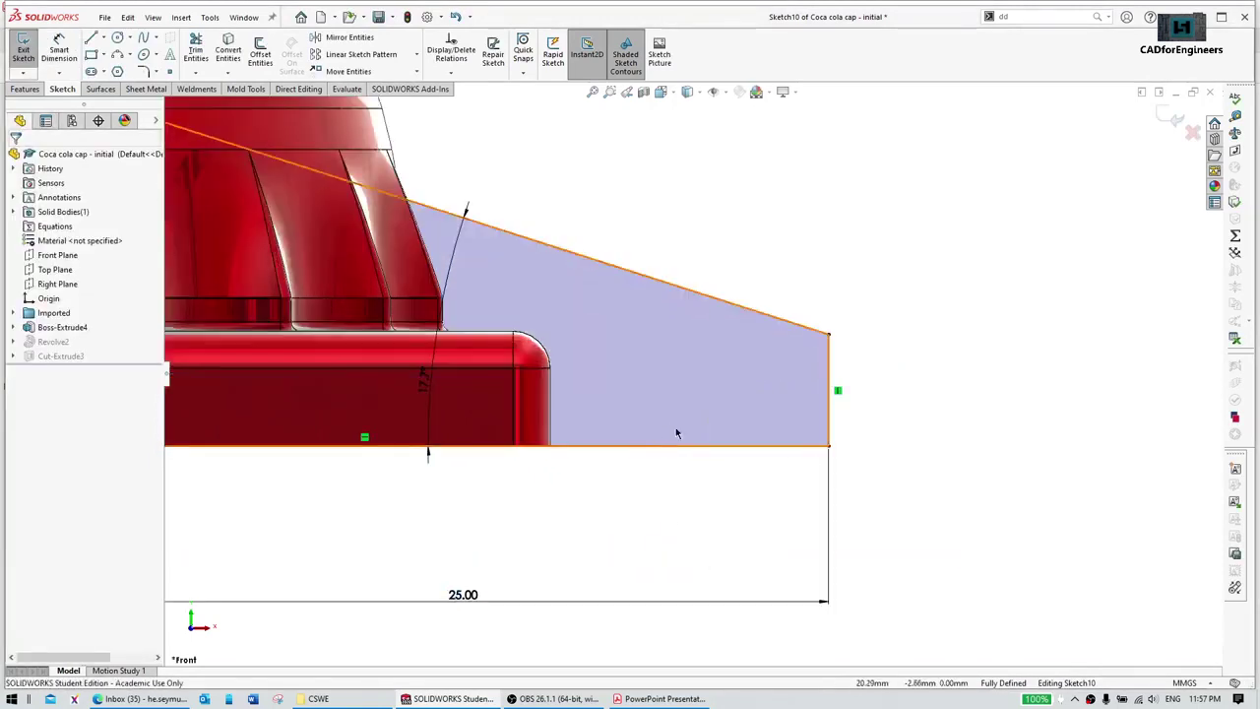
drag(610, 365, 805, 382)
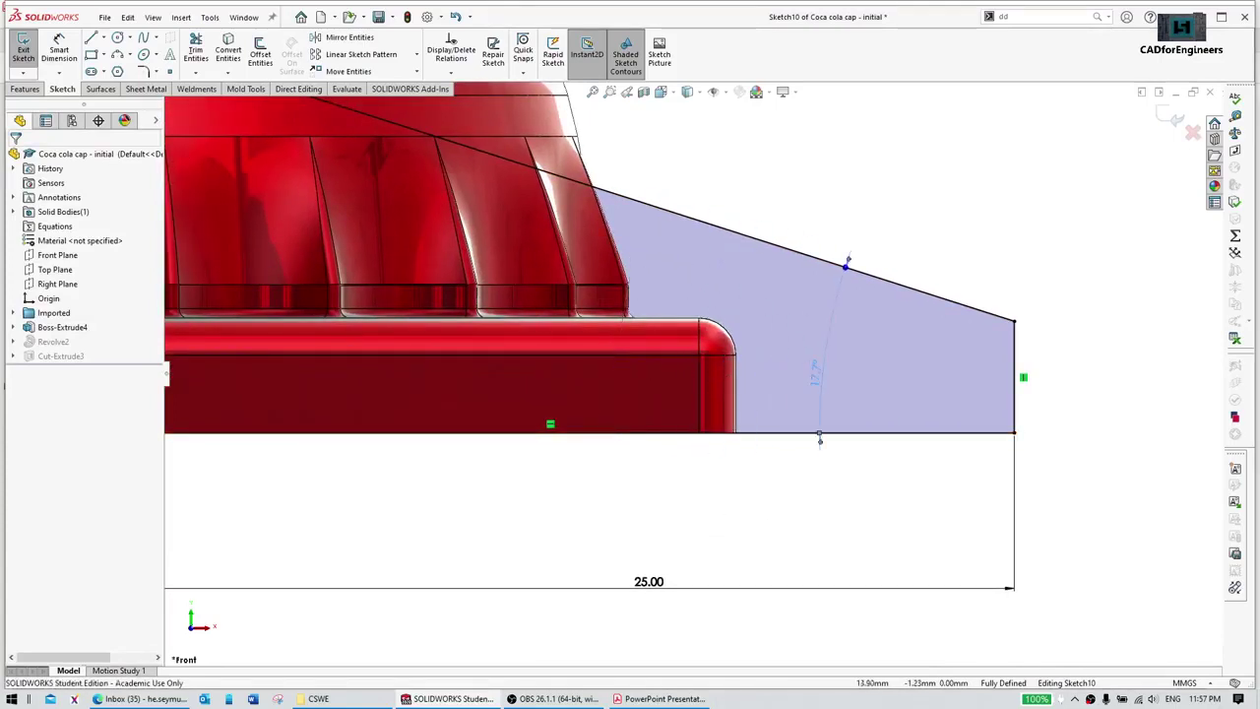
drag(649, 582, 541, 489)
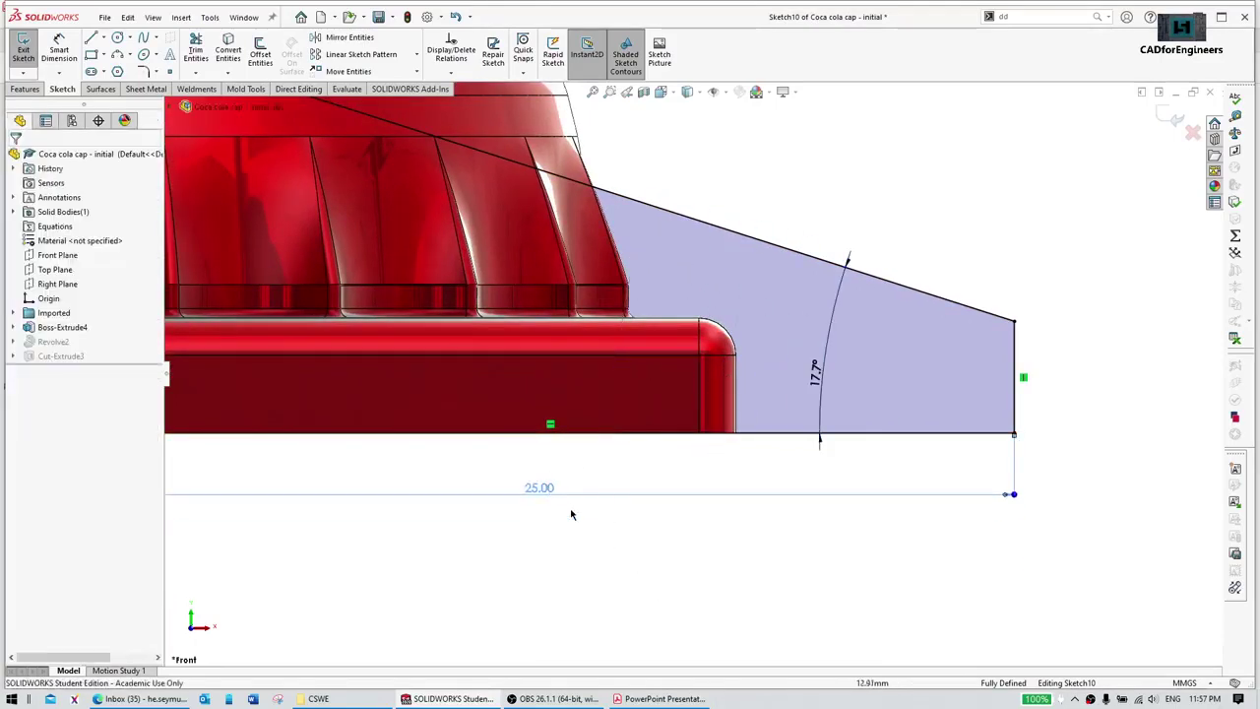
Step: Remove the 17.7-degree angle dimension and make the profile's upper outer corner coincident with the imported base's flat top face
scroll(986, 378, up, 1)
scroll(986, 378, down, 3)
scroll(1063, 351, up, 4)
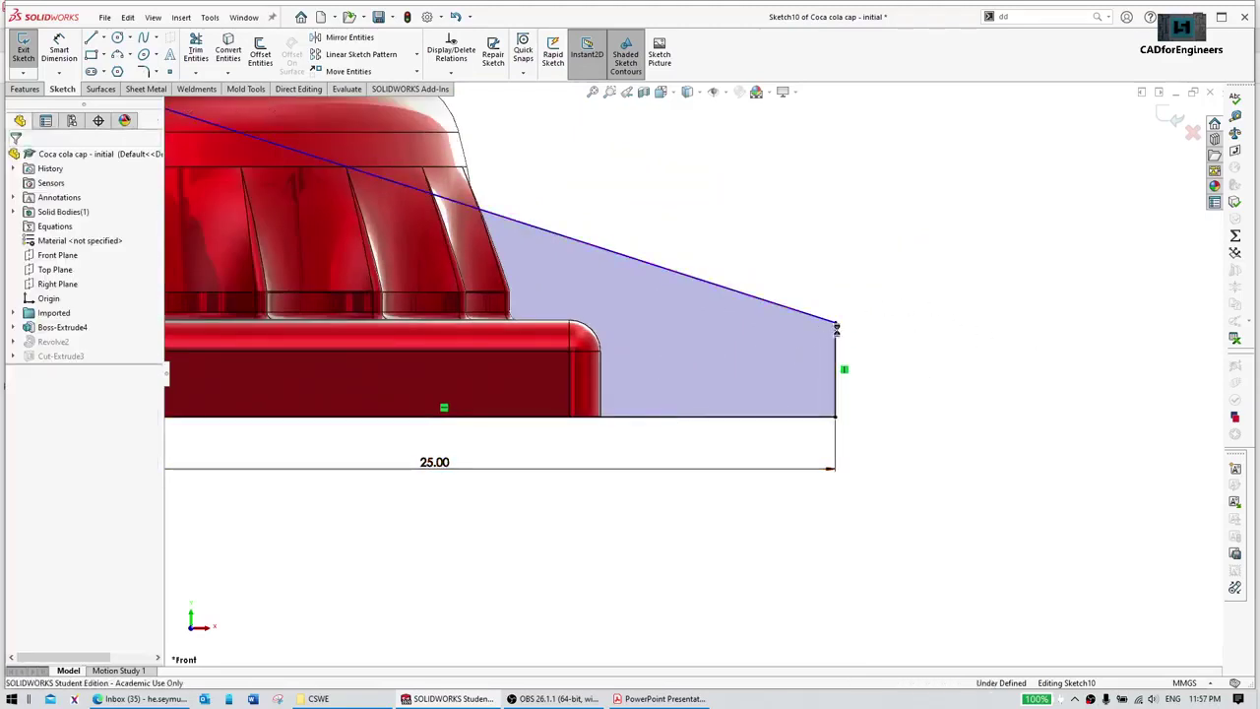
click(836, 328)
middle_drag(836, 327, 560, 338)
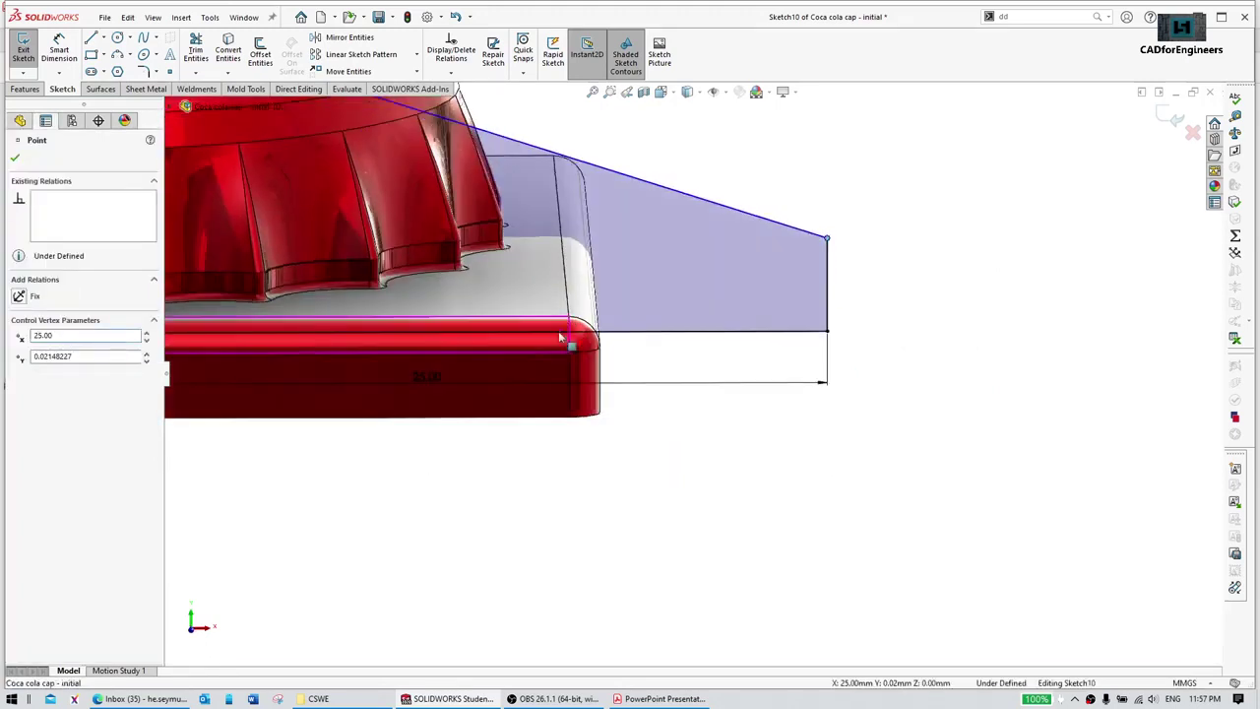
ctrl+click(551, 295)
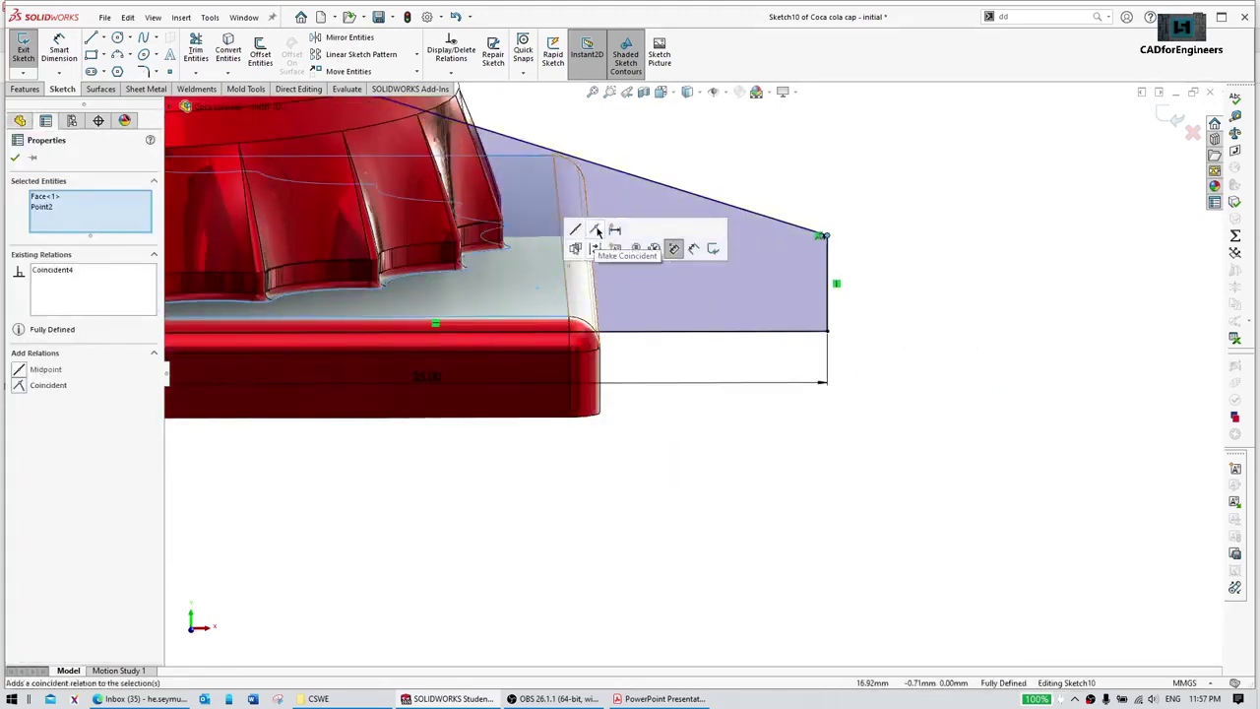
click(598, 231)
key(ctrl+1)
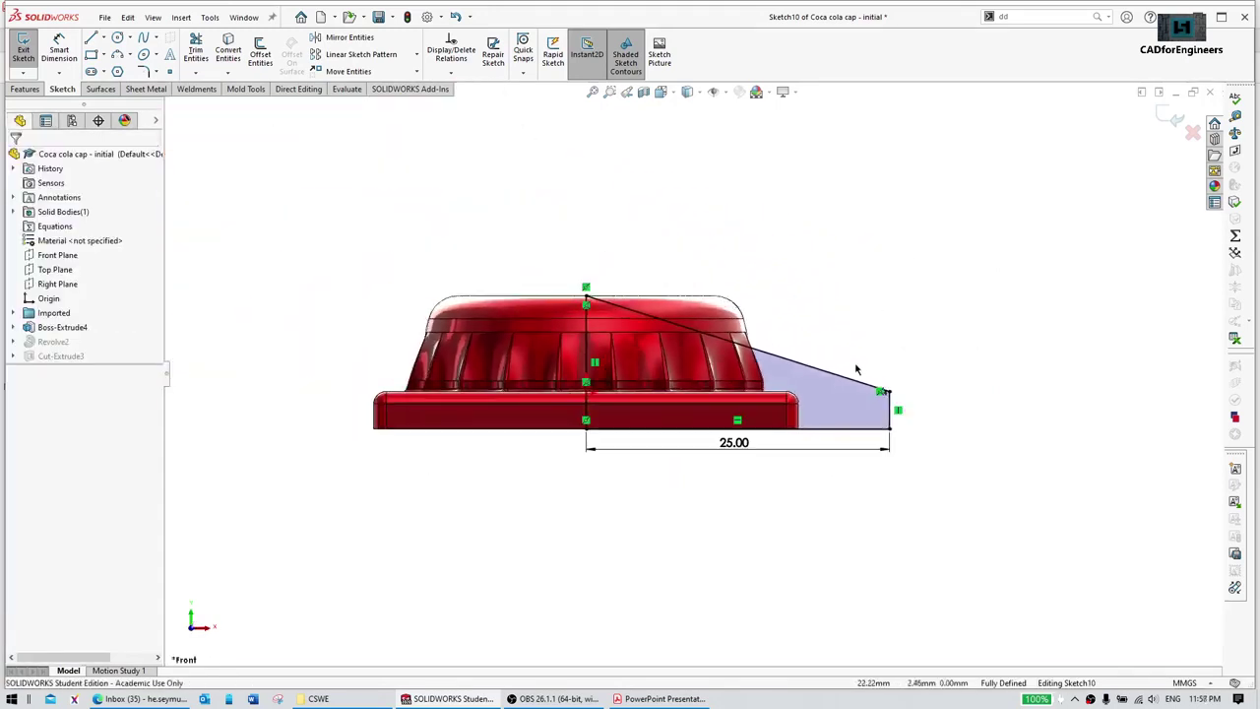
Step: Try a length of 20 mm for the profile's horizontal lower line
scroll(857, 370, down, 4)
click(571, 540)
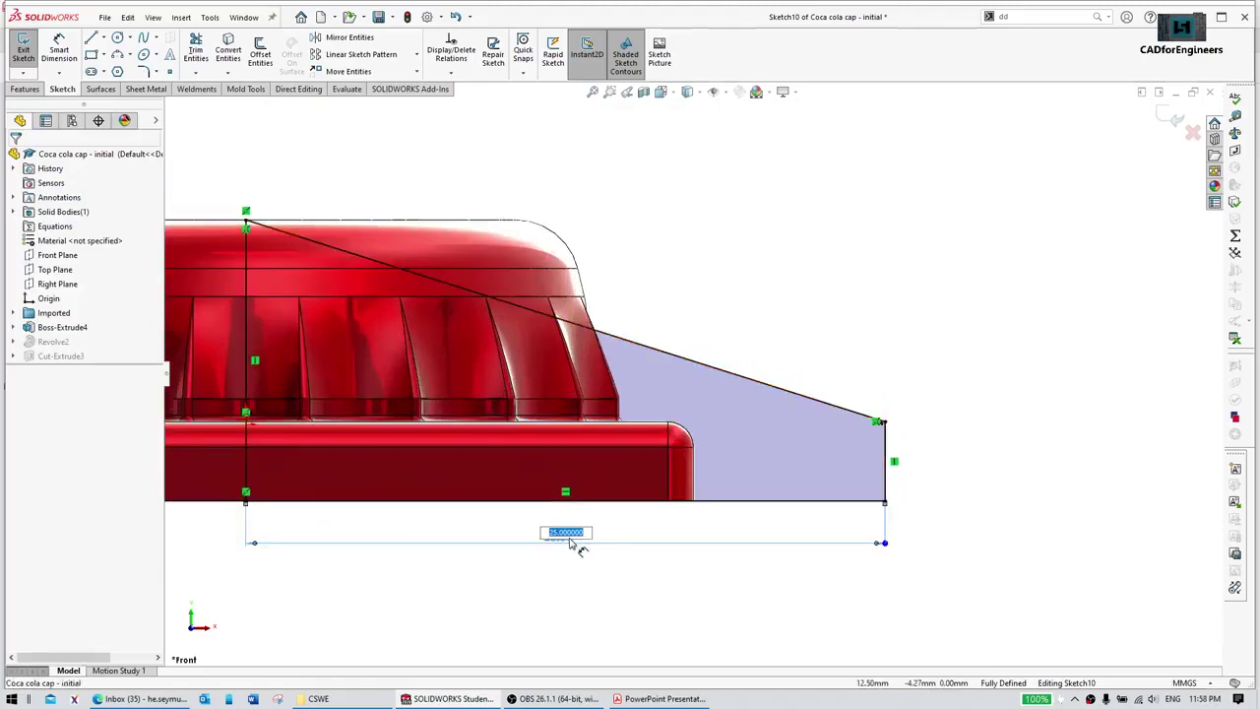
key(Return)
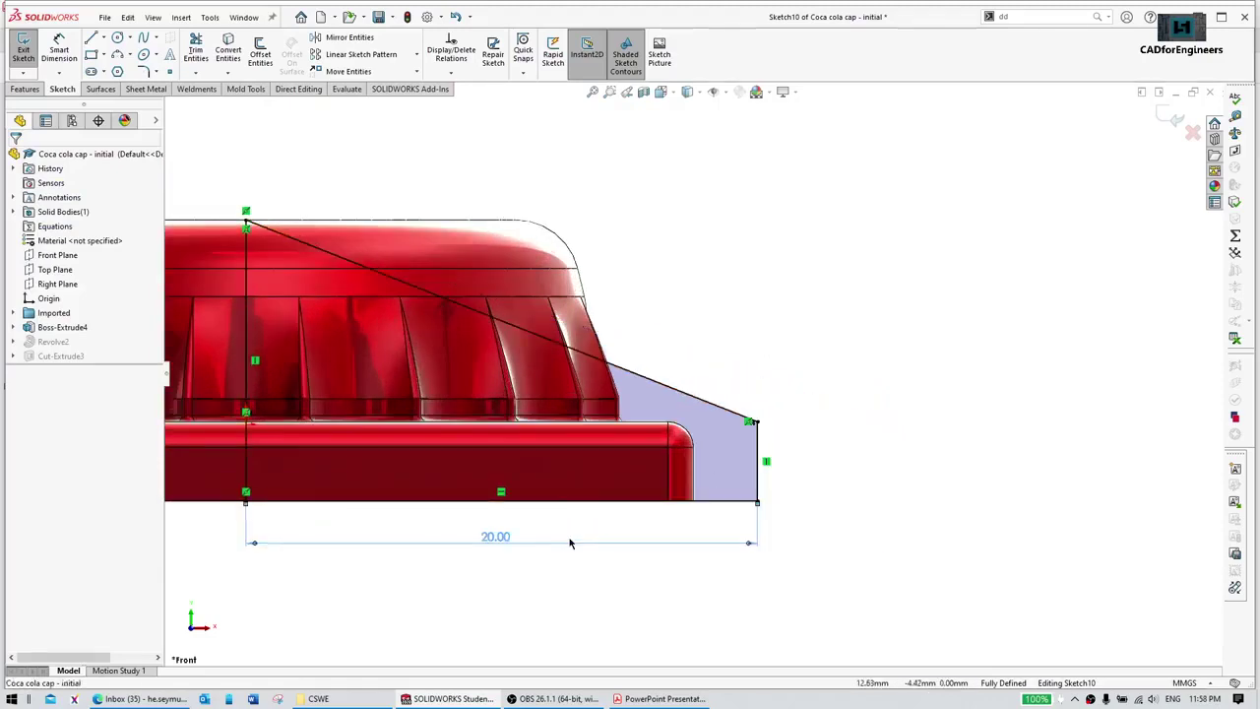
Step: Set the profile's horizontal lower line to 25 mm and exit the sketch to rebuild the curved base
double_click(499, 540)
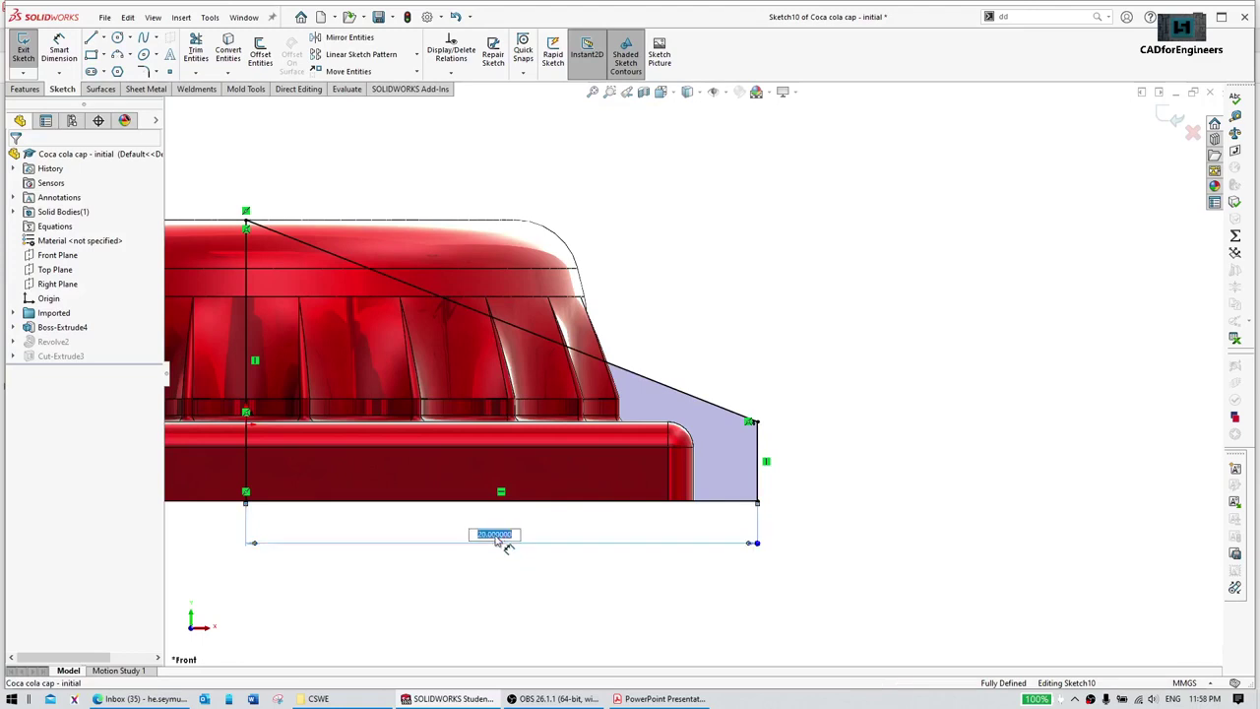
text(25)
key(Return)
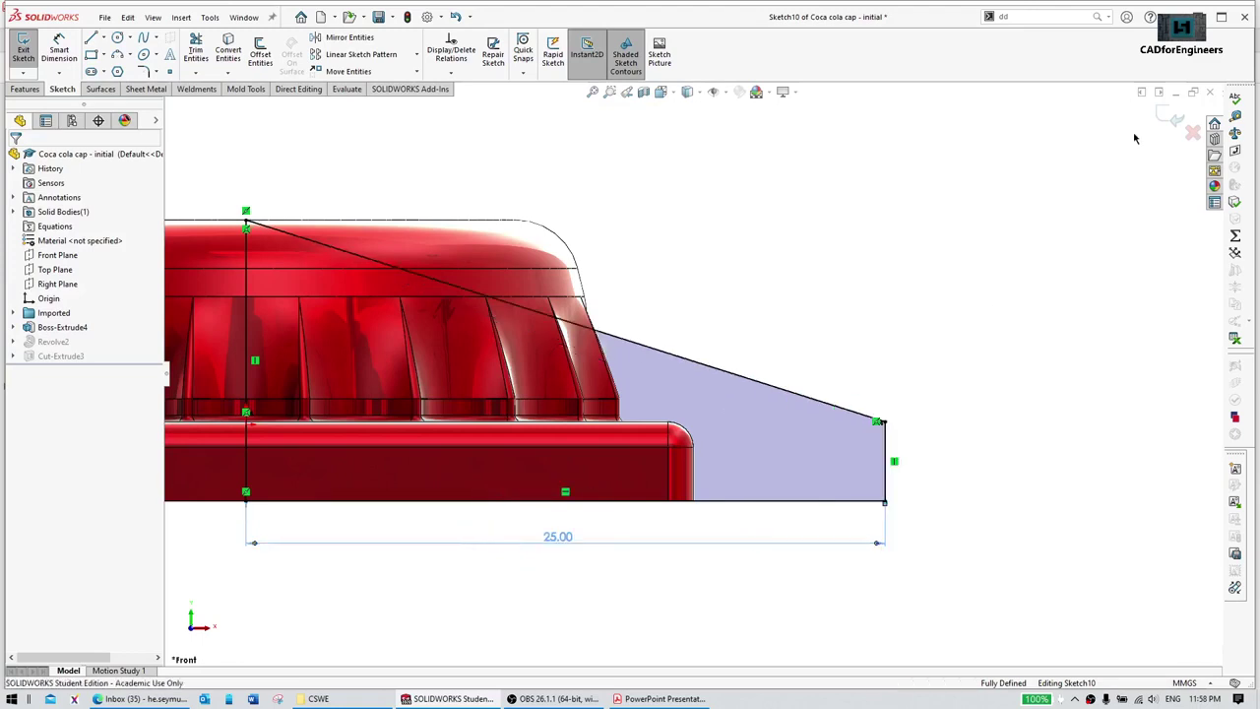
click(1175, 119)
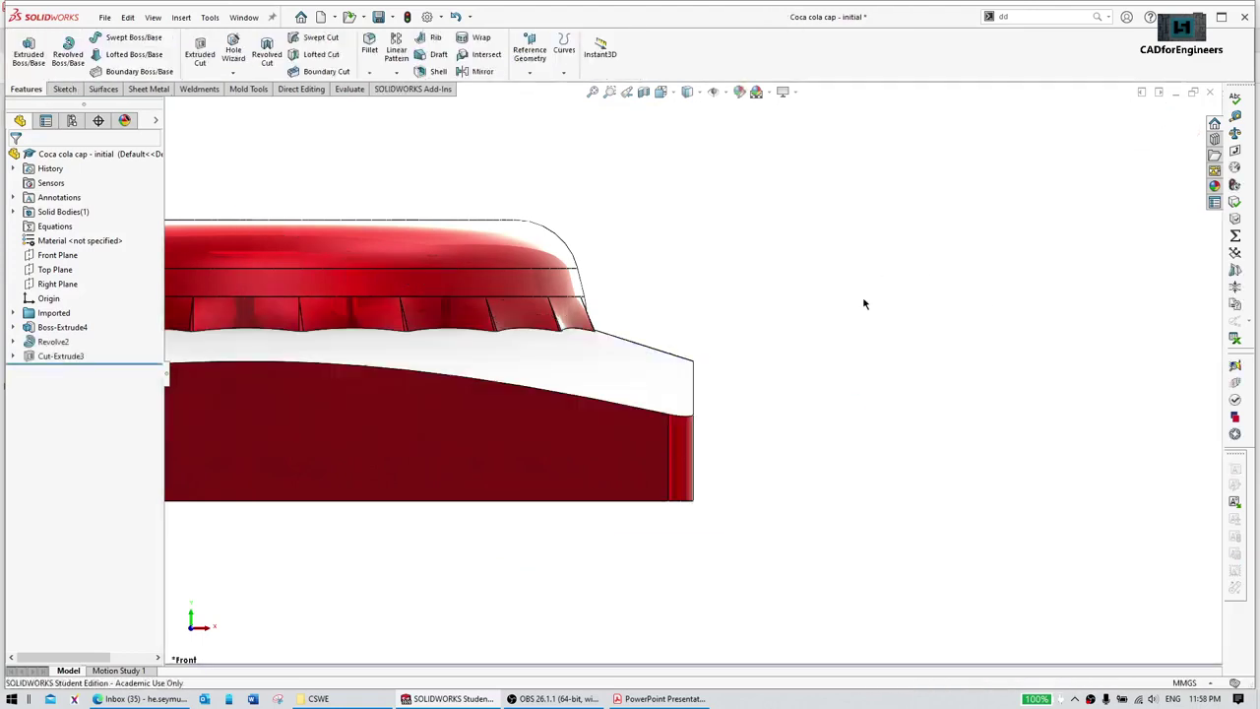
mouse_move(864, 304)
middle_down()
mouse_move(768, 394)
mouse_move(660, 434)
mouse_move(837, 423)
middle_up()
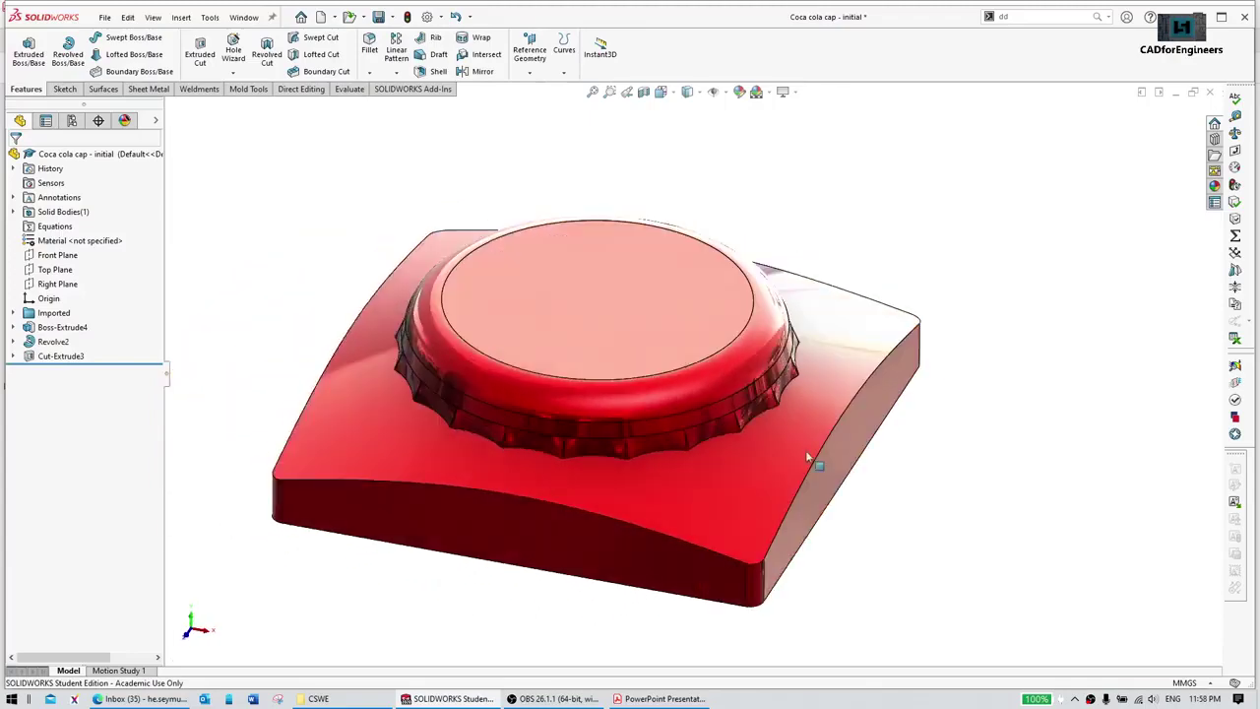
Step: Switch to the question PDF in Acrobat Reader, compare its target images with the curved base, and return to SOLIDWORKS
click(644, 699)
scroll(797, 462, up, 1)
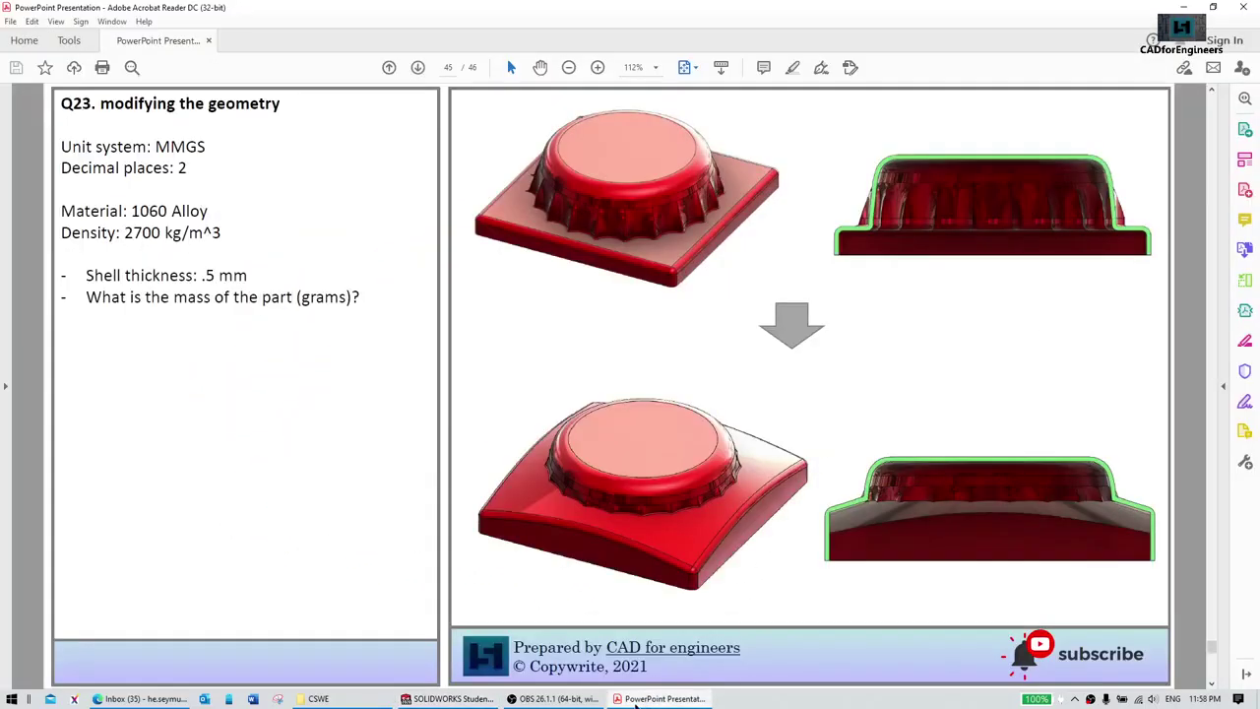
click(635, 701)
scroll(679, 478, down, 3)
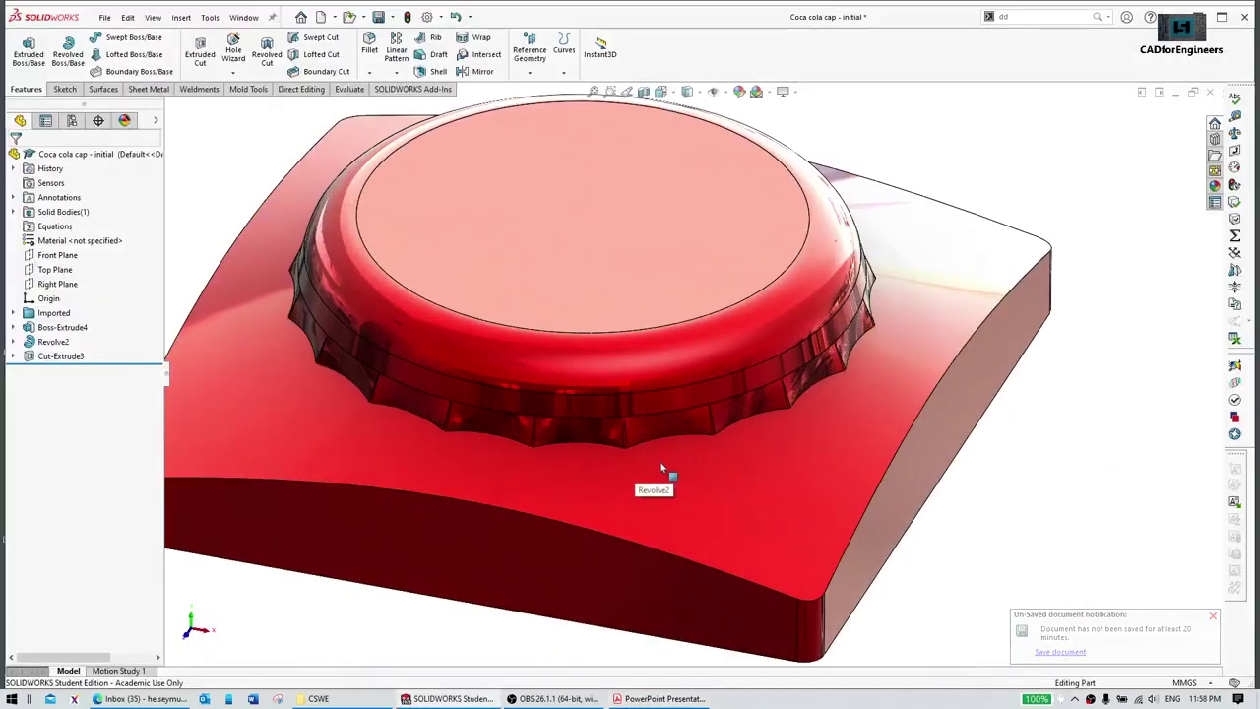
scroll(658, 463, up, 2)
middle_drag(653, 459, 800, 439)
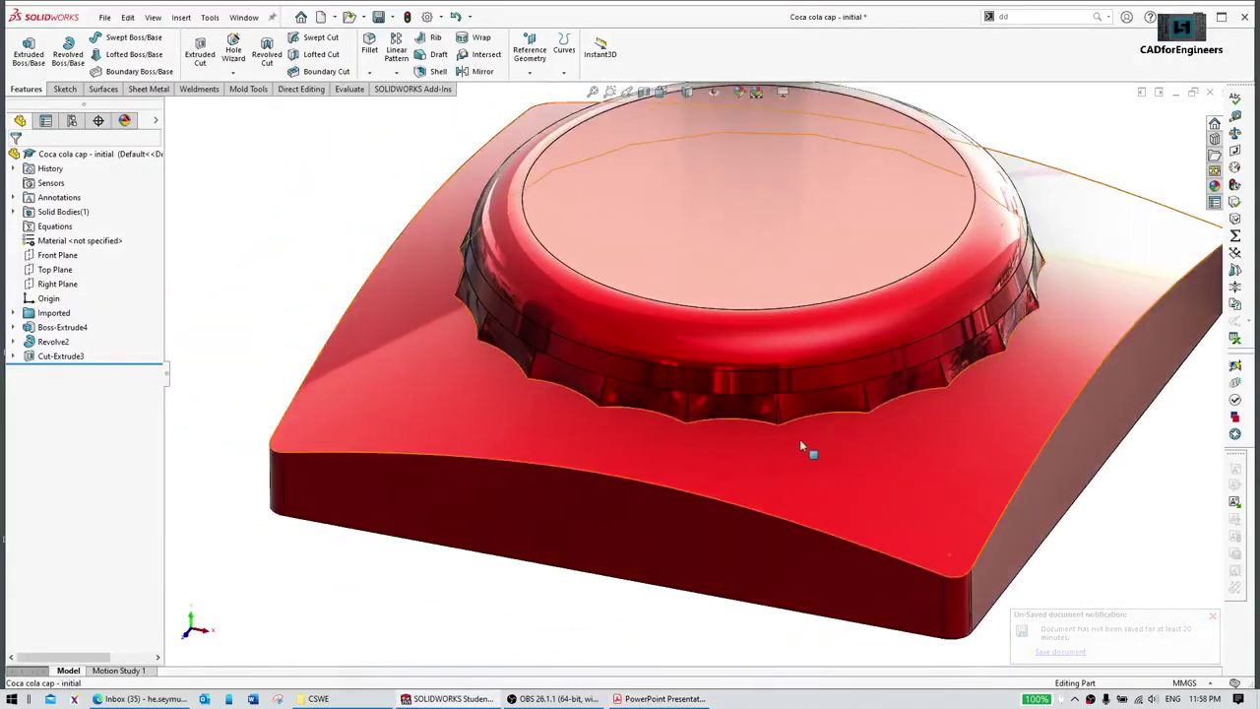
Step: Roll the model back to just below Boss-Extrude4 and measure the radius of the original base's upper edge fillet
click(66, 329)
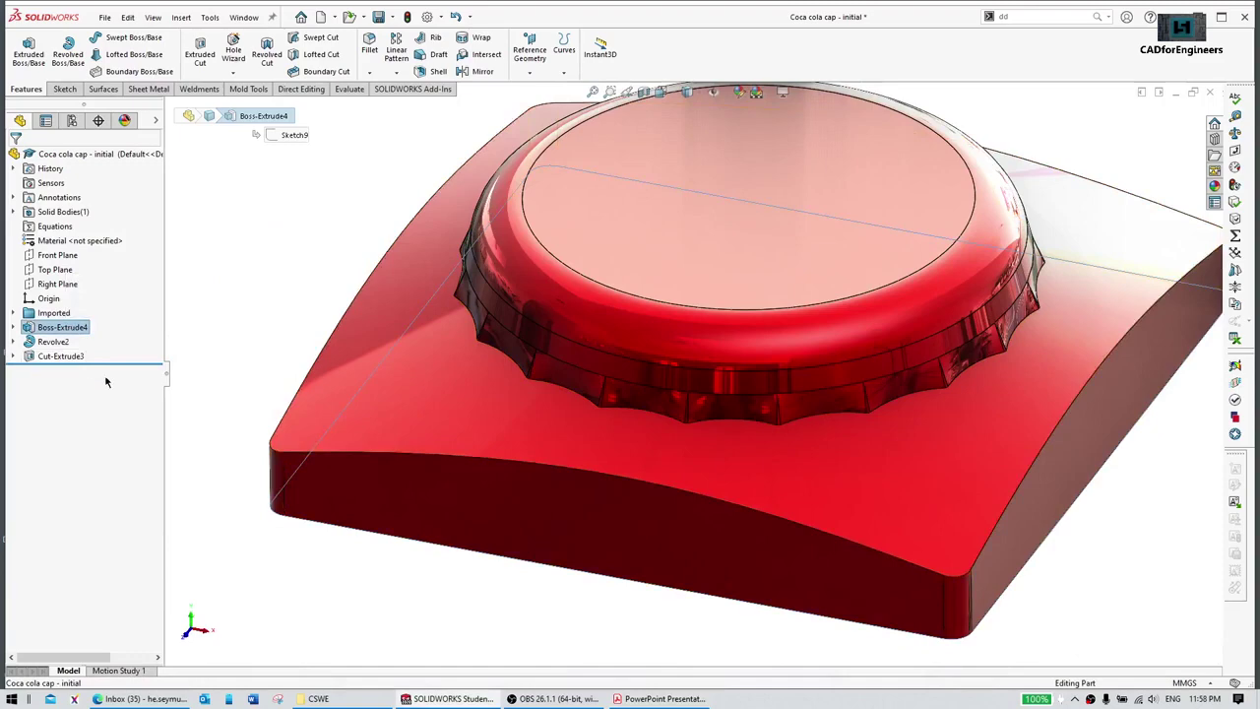
drag(115, 331, 116, 335)
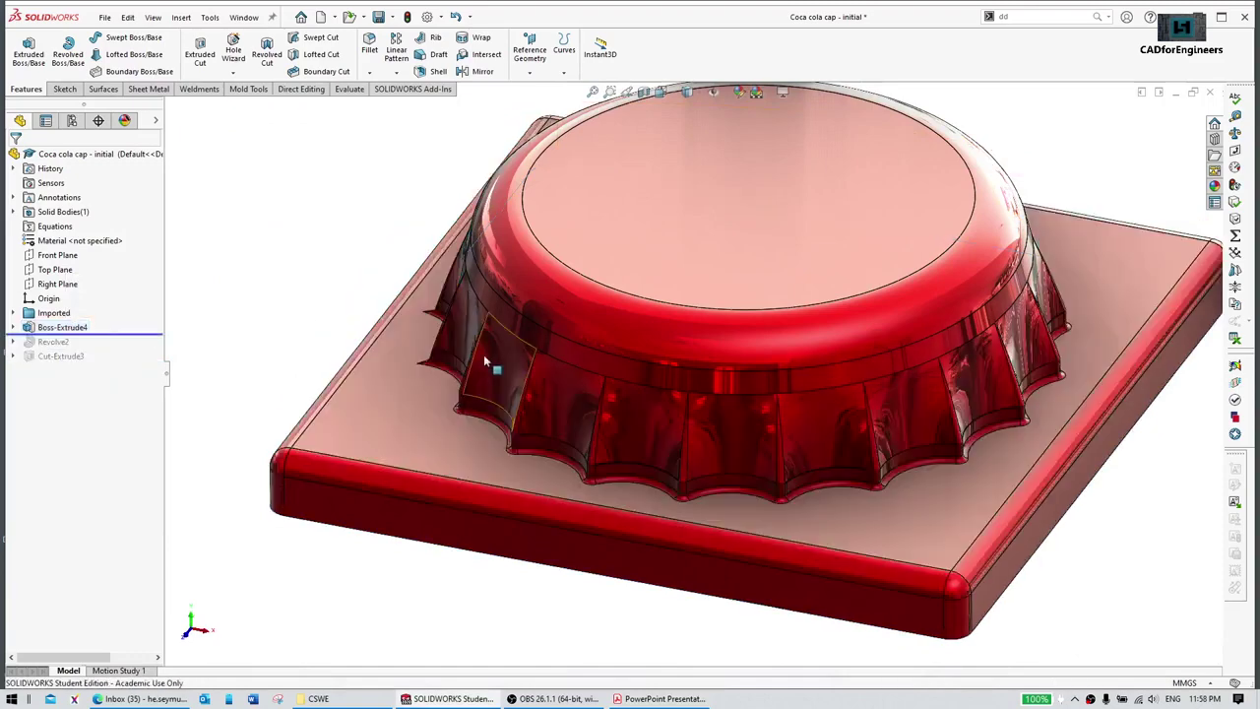
middle_drag(600, 397, 869, 505)
scroll(886, 508, down, 5)
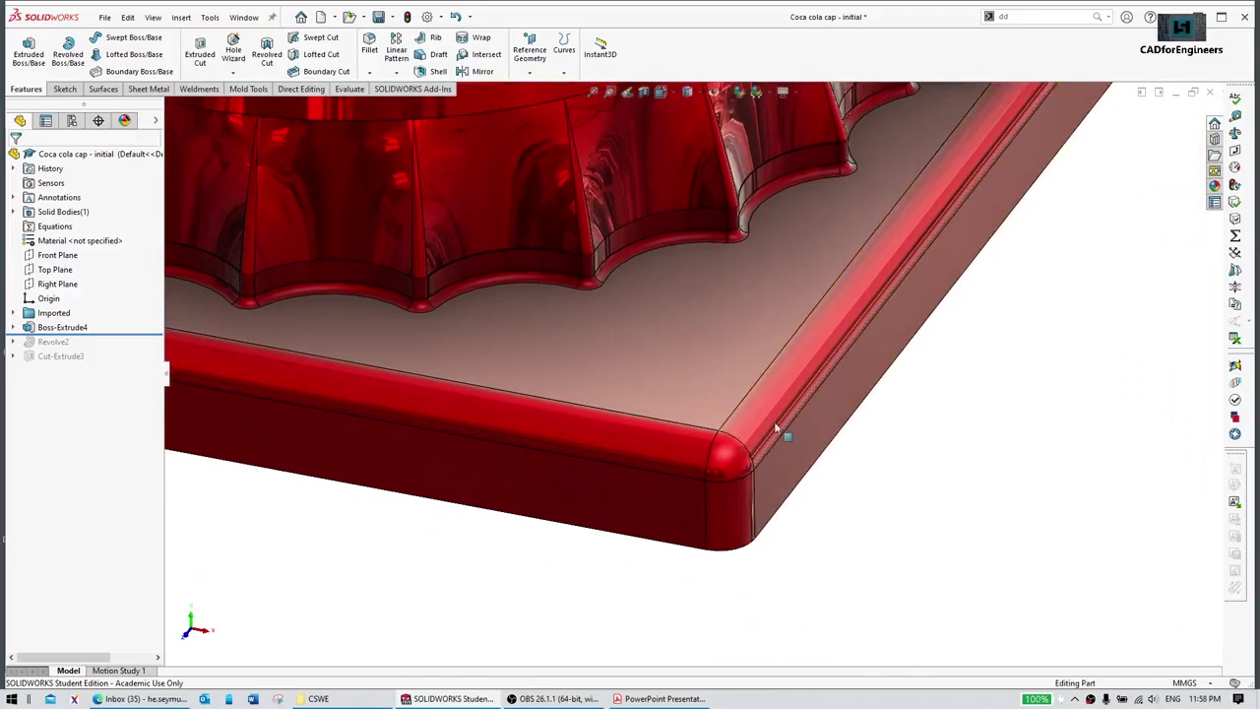
key(s)
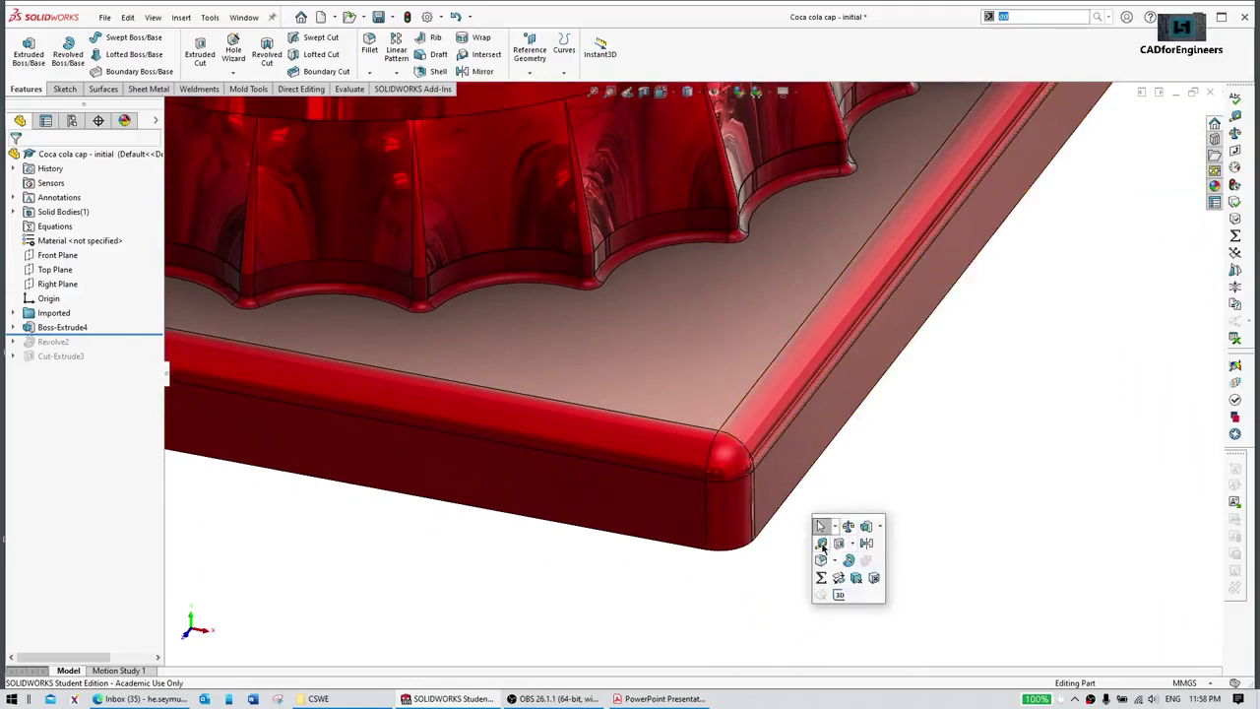
click(823, 547)
click(778, 389)
middle_drag(846, 455, 753, 445)
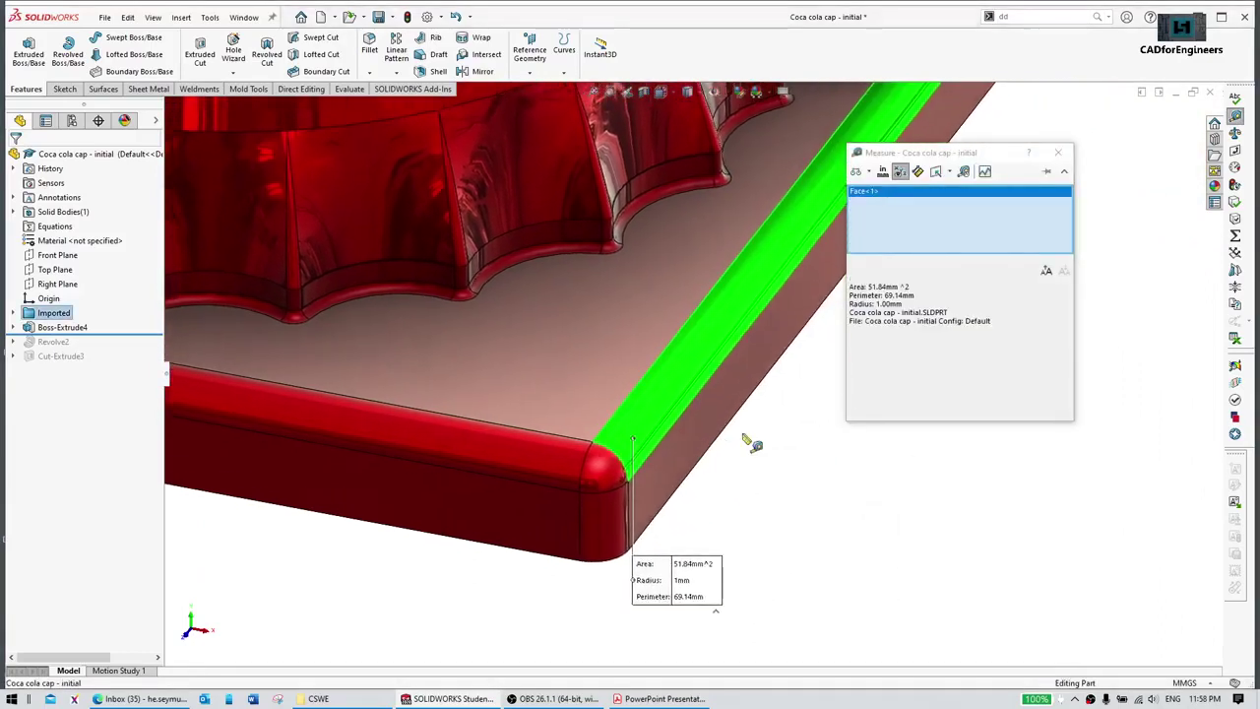
Step: Measure the radius of the small fillet where the cap's flutes meet the base, with the edge fillet deselected
click(594, 257)
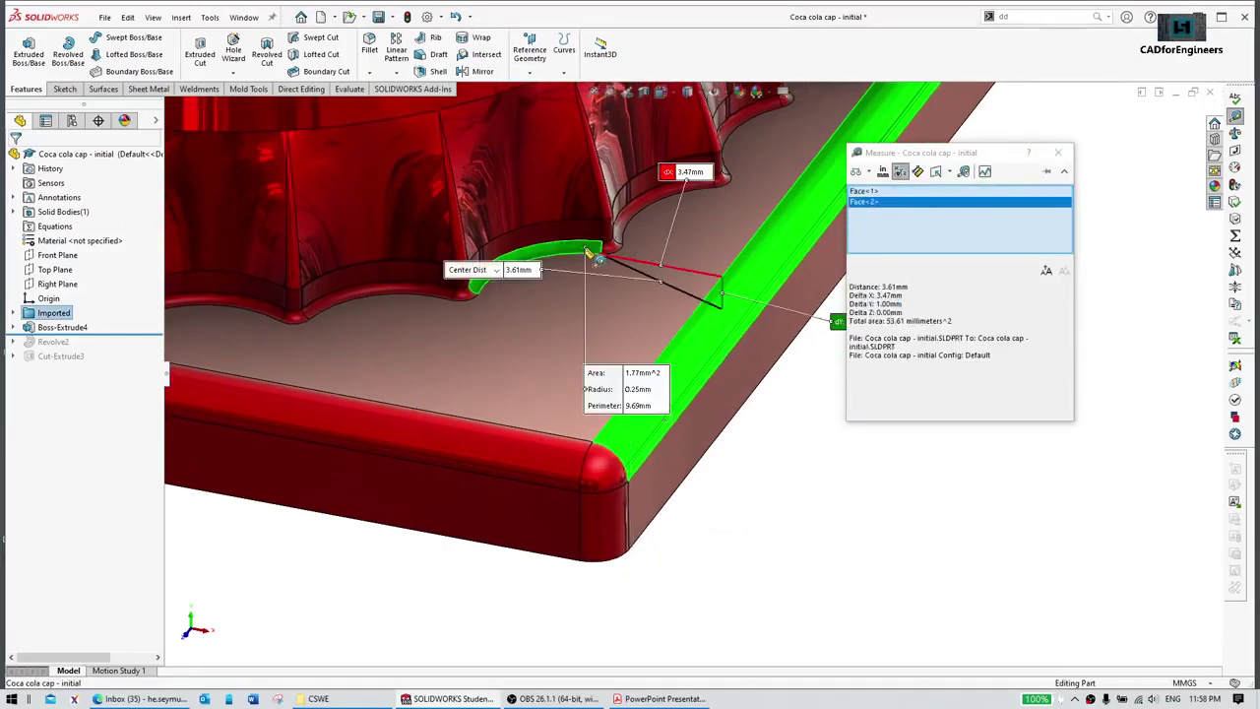
right_click(898, 211)
click(945, 220)
click(548, 259)
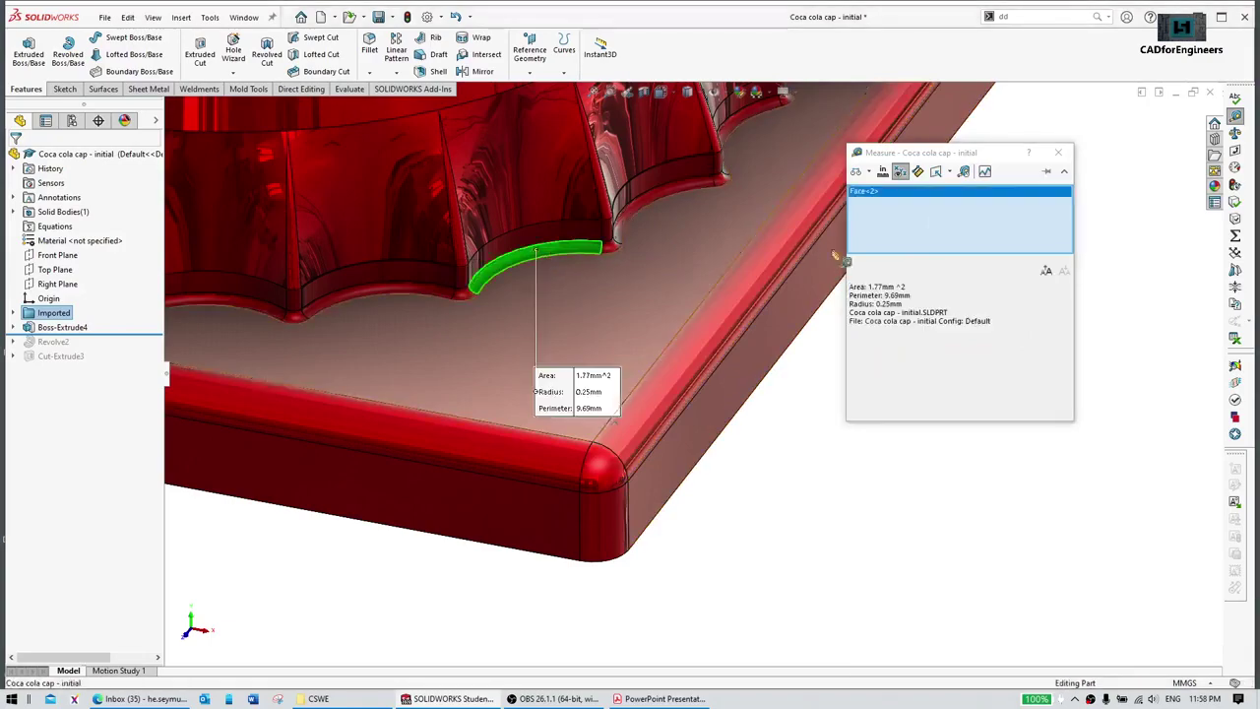
click(1059, 152)
click(1117, 217)
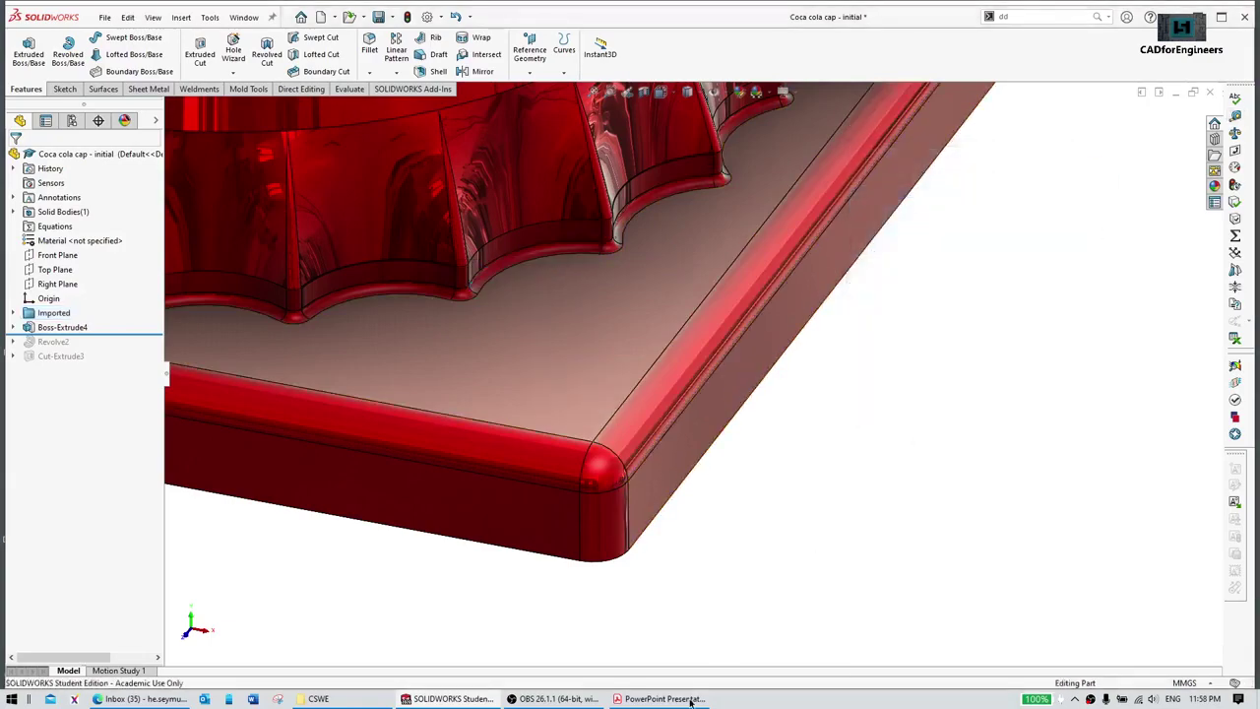
Step: Switch to the question PDF, check the fillet radii and wall thickness in the dimensioned section, and return to SOLIDWORKS
click(649, 698)
scroll(795, 376, down, 1)
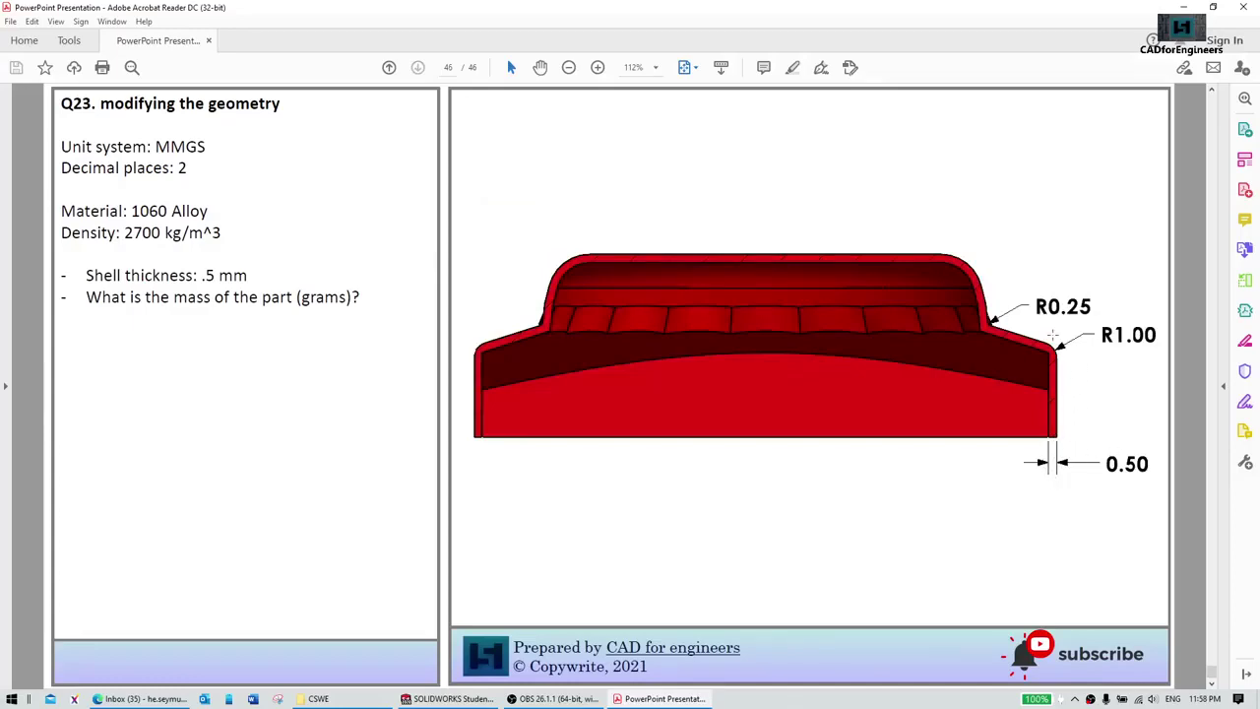
click(1178, 8)
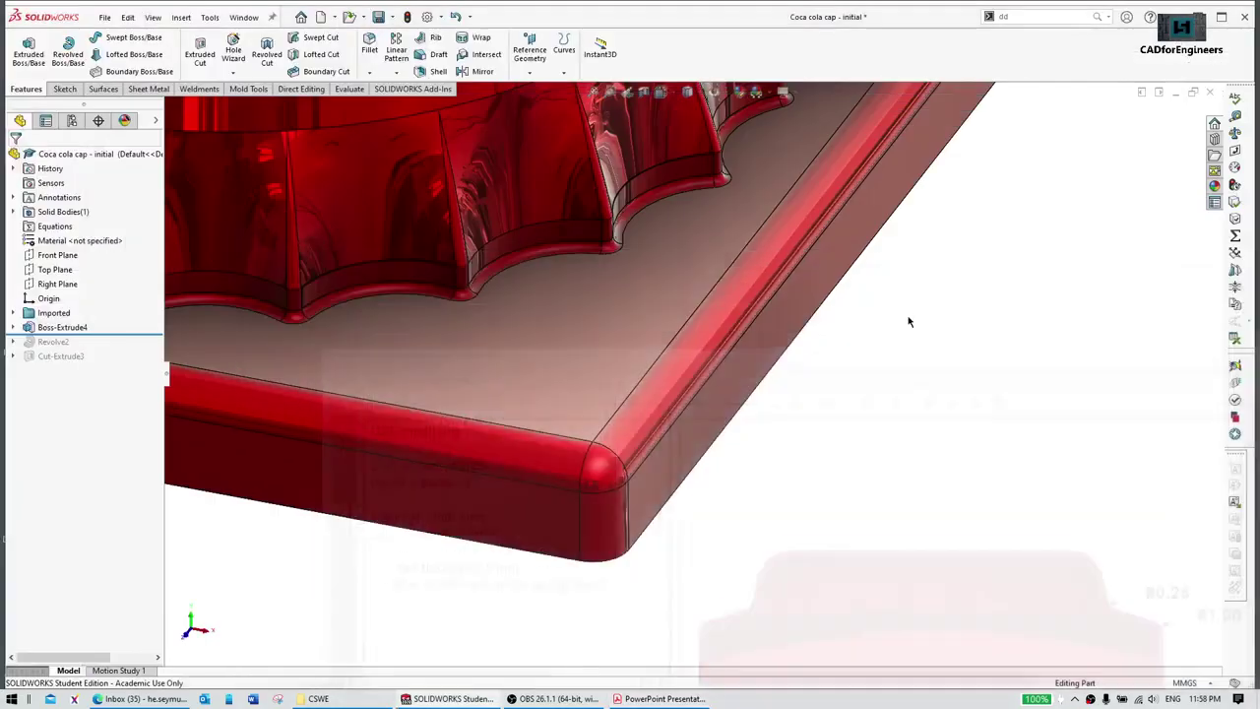
Step: Examine the edge and corner fillets of the original flat base in the rolled-back model
middle_drag(863, 433, 753, 379)
scroll(654, 299, down, 4)
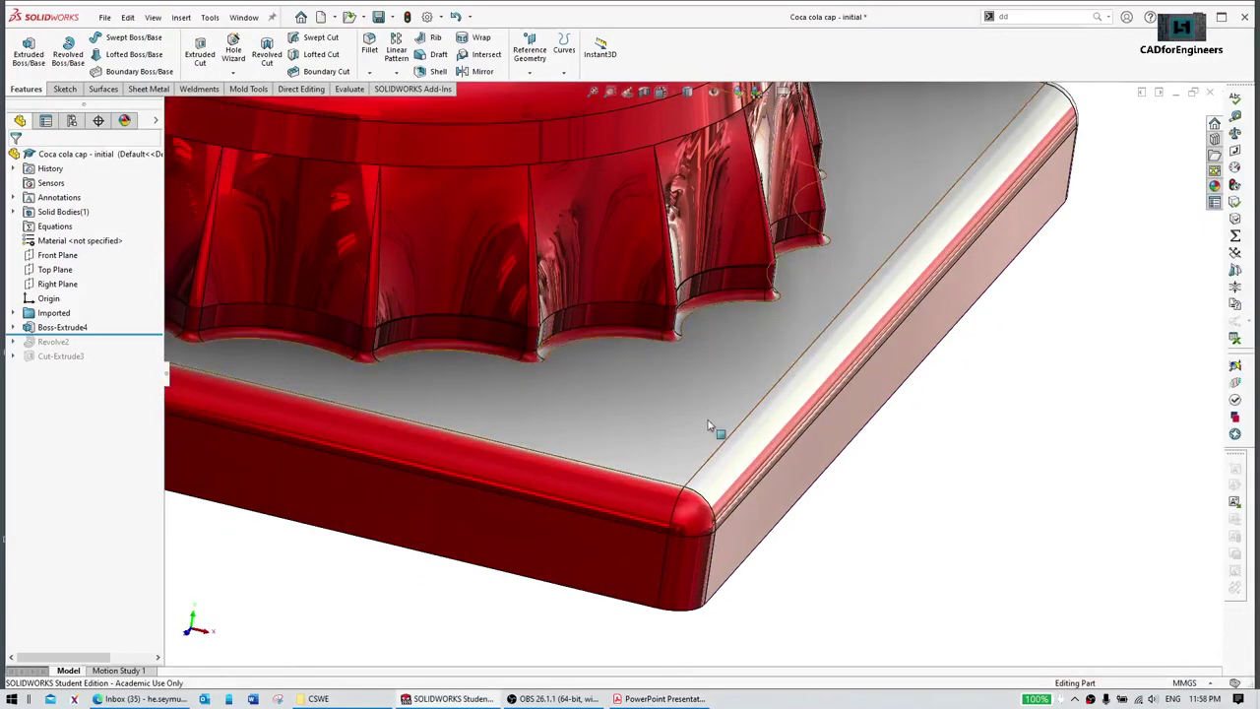
click(748, 482)
click(925, 572)
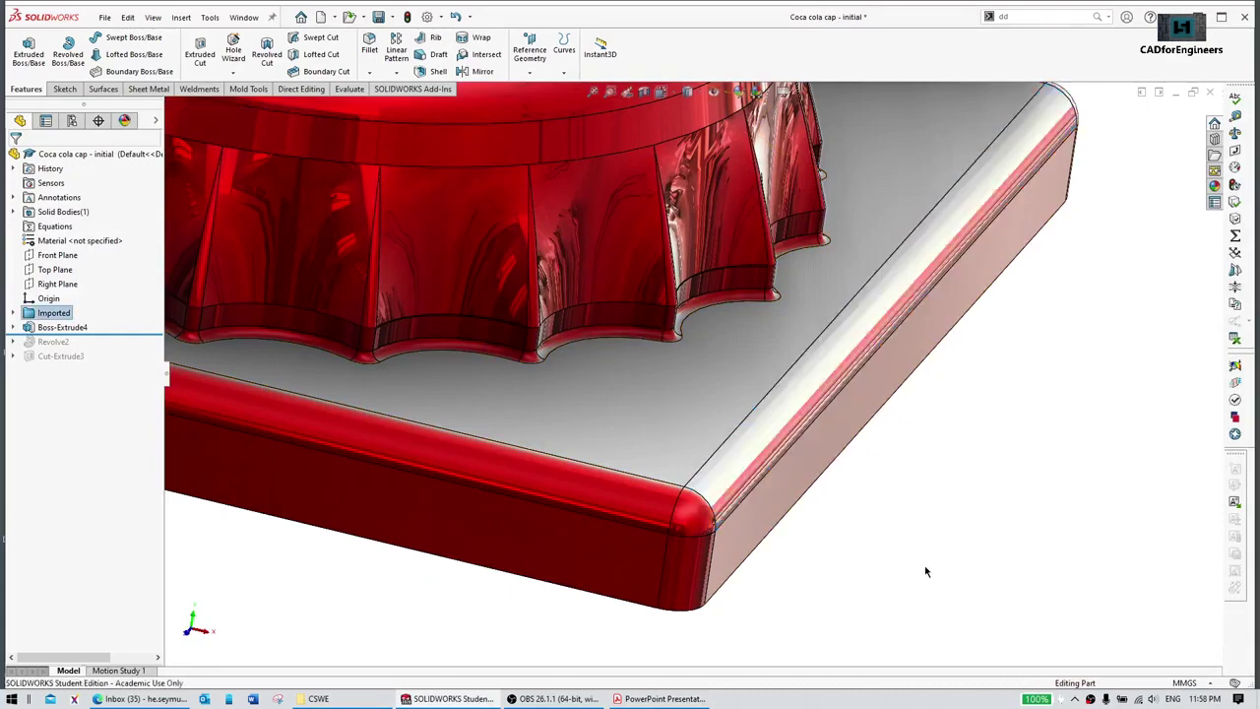
scroll(906, 458, up, 4)
middle_drag(907, 458, 954, 372)
key(ctrl+7)
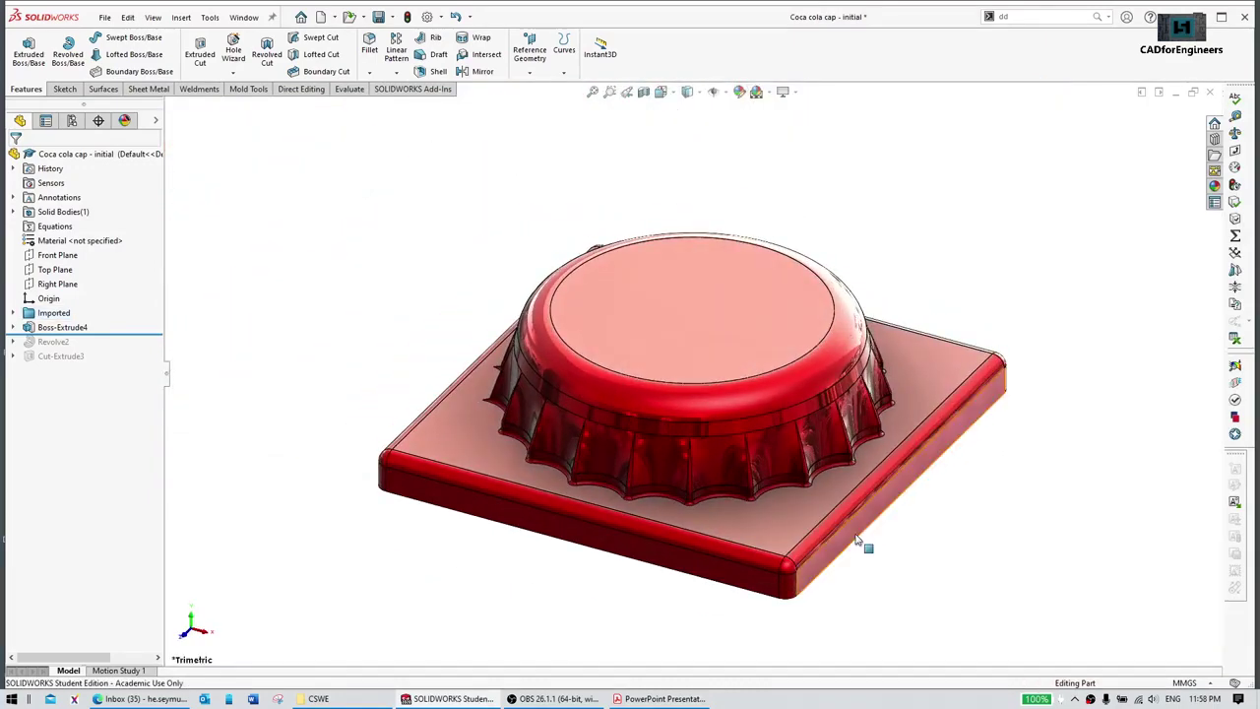
middle_drag(847, 554, 877, 450)
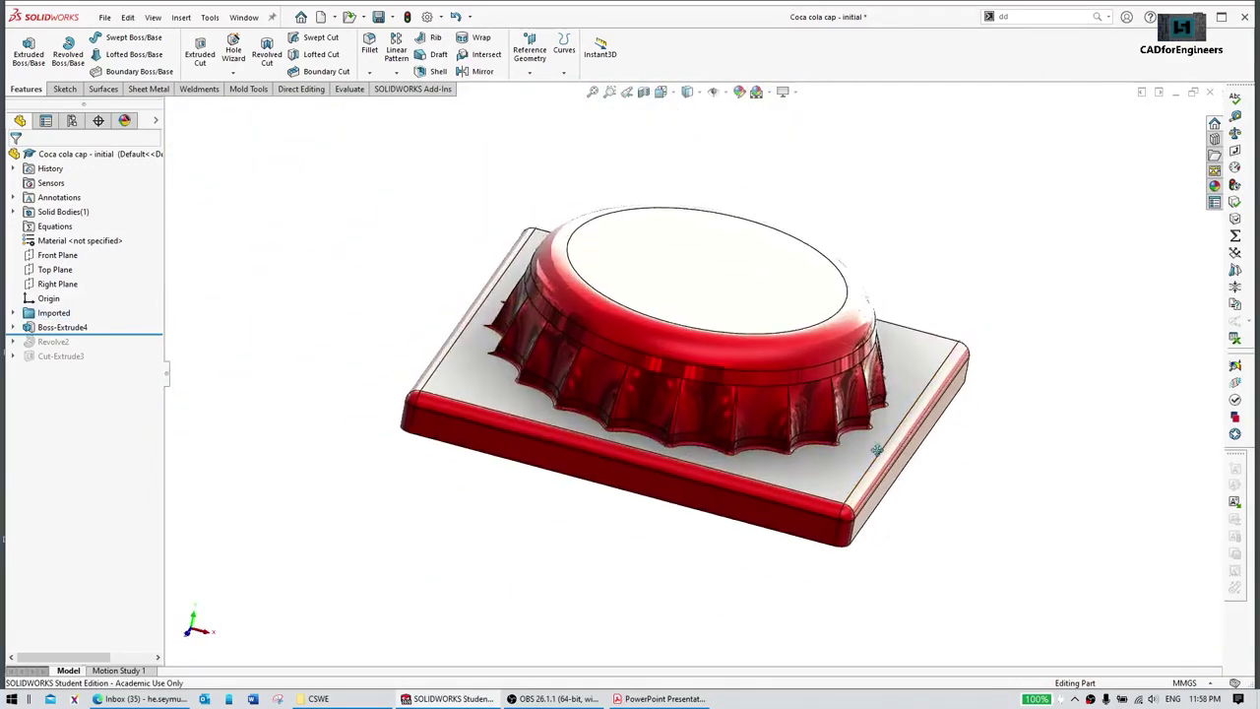
Step: Roll the model forward past the square cut and shell it to 0.5 mm with the bottom face removed
drag(129, 332, 129, 364)
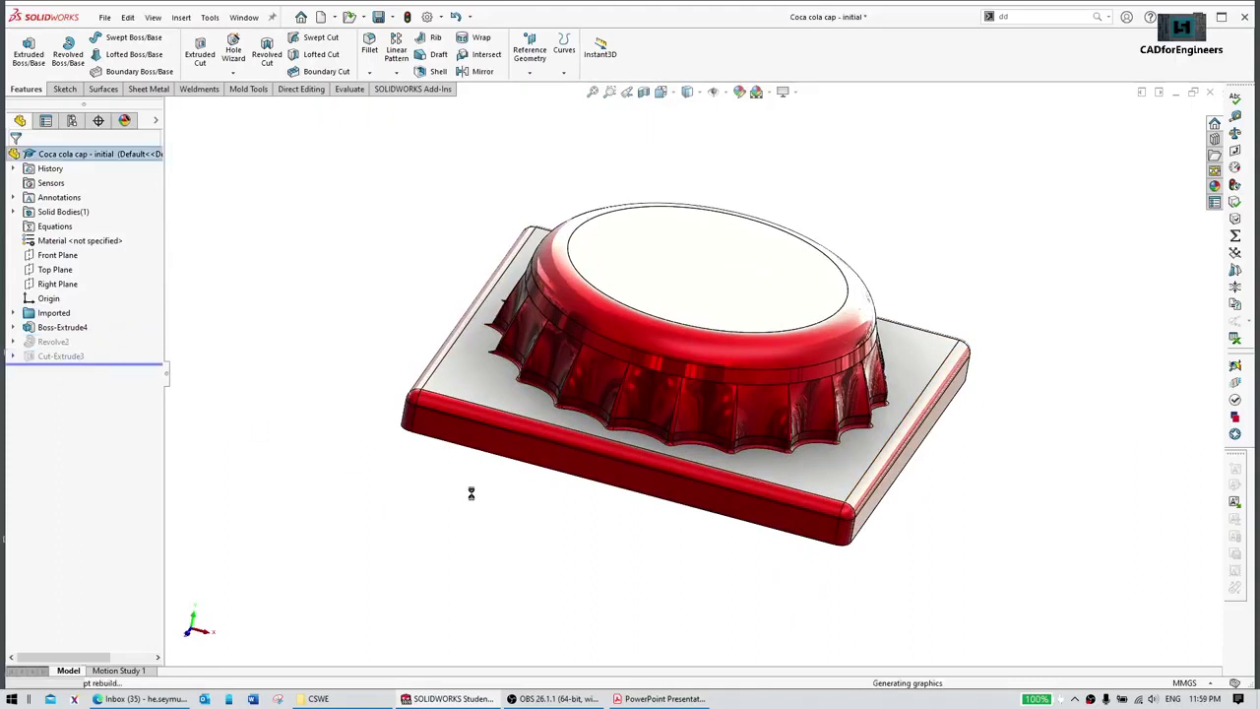
middle_drag(905, 439, 793, 467)
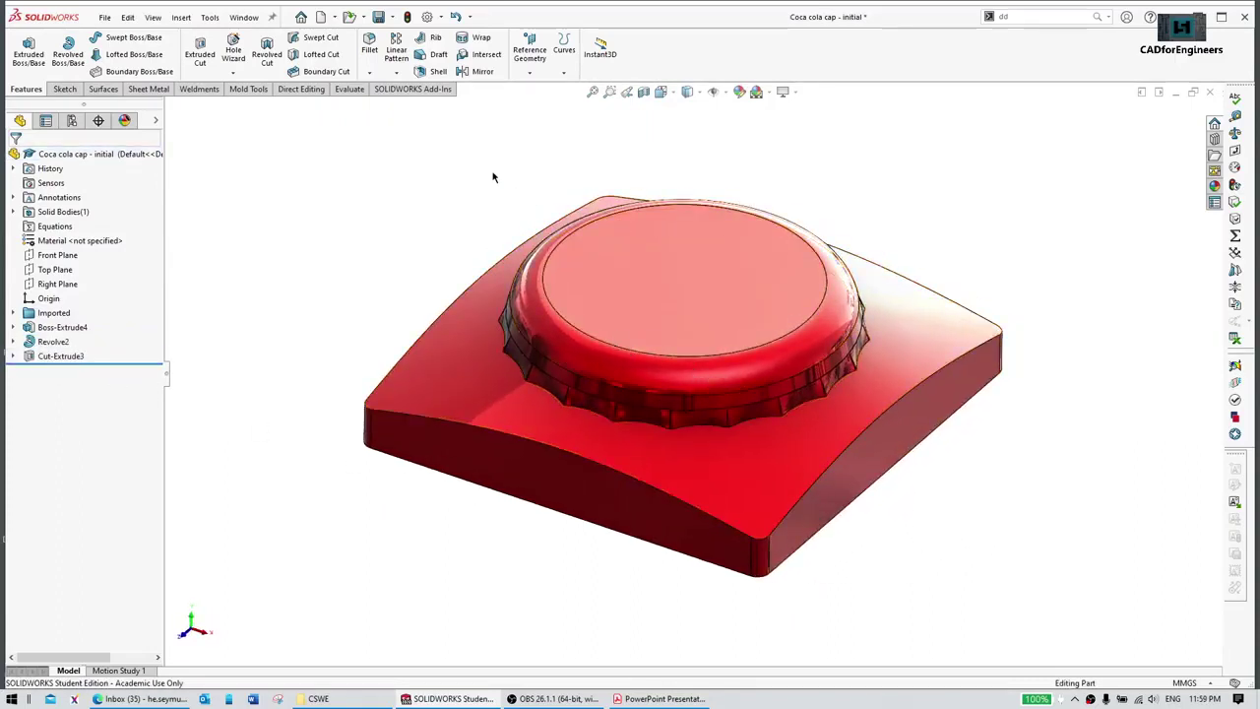
click(433, 73)
middle_drag(617, 475, 687, 248)
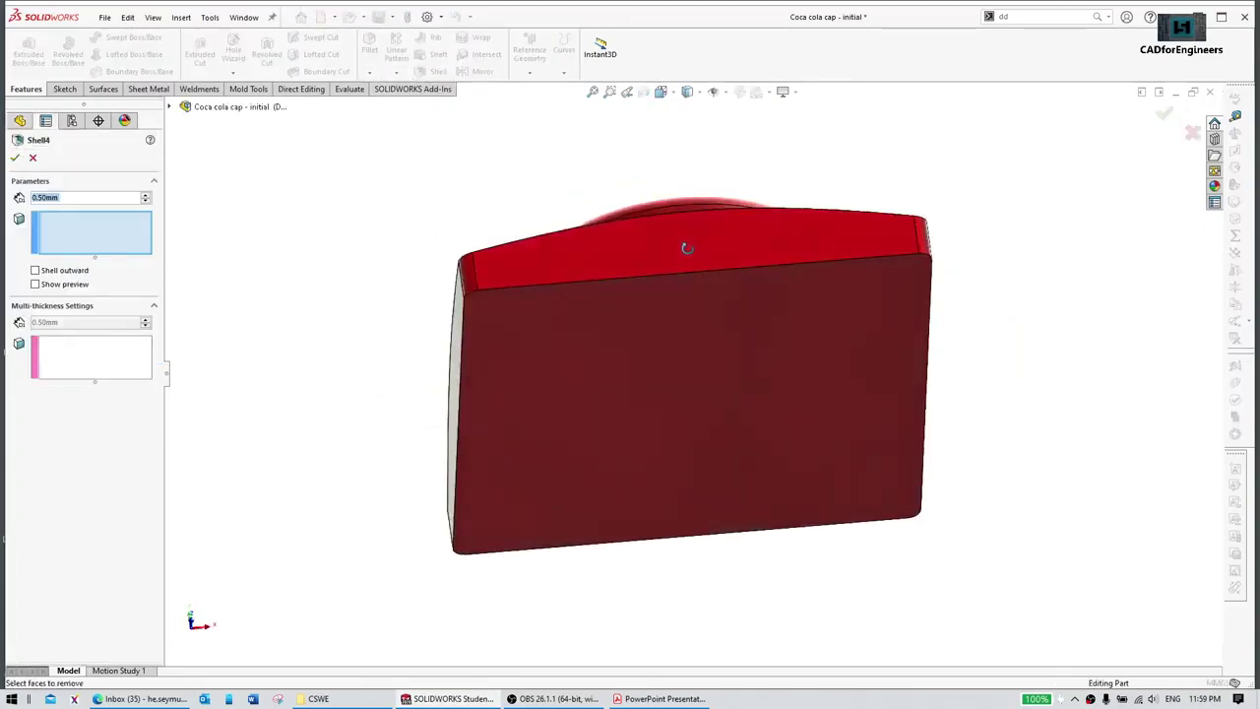
click(684, 318)
middle_drag(683, 318, 590, 374)
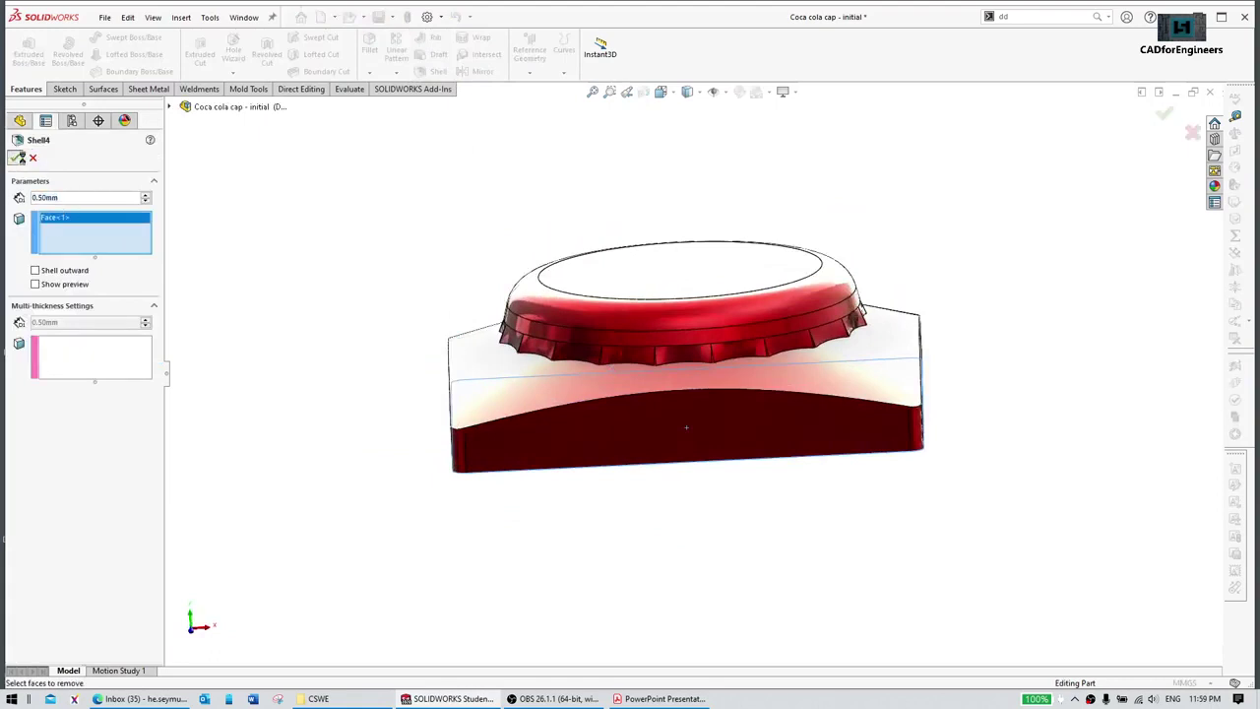
key(Return)
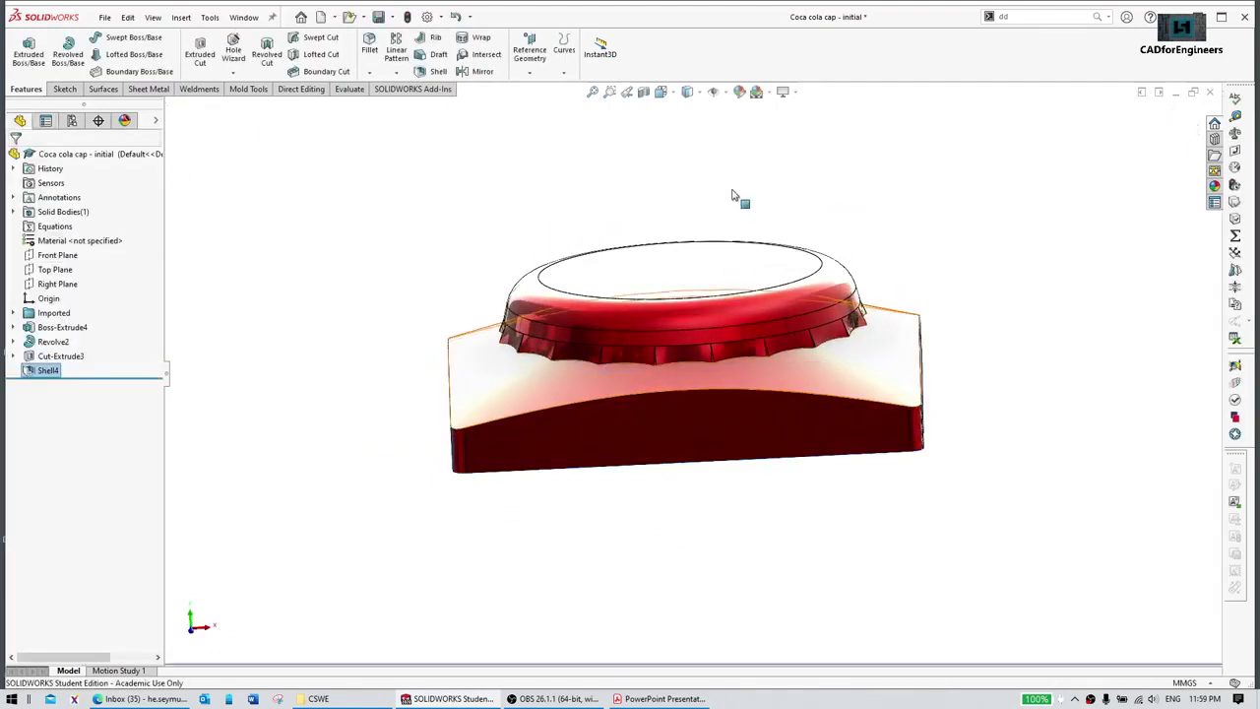
Step: Fillet the upper outer edge loop of the curved square base with a 1 mm radius
middle_drag(737, 196, 725, 318)
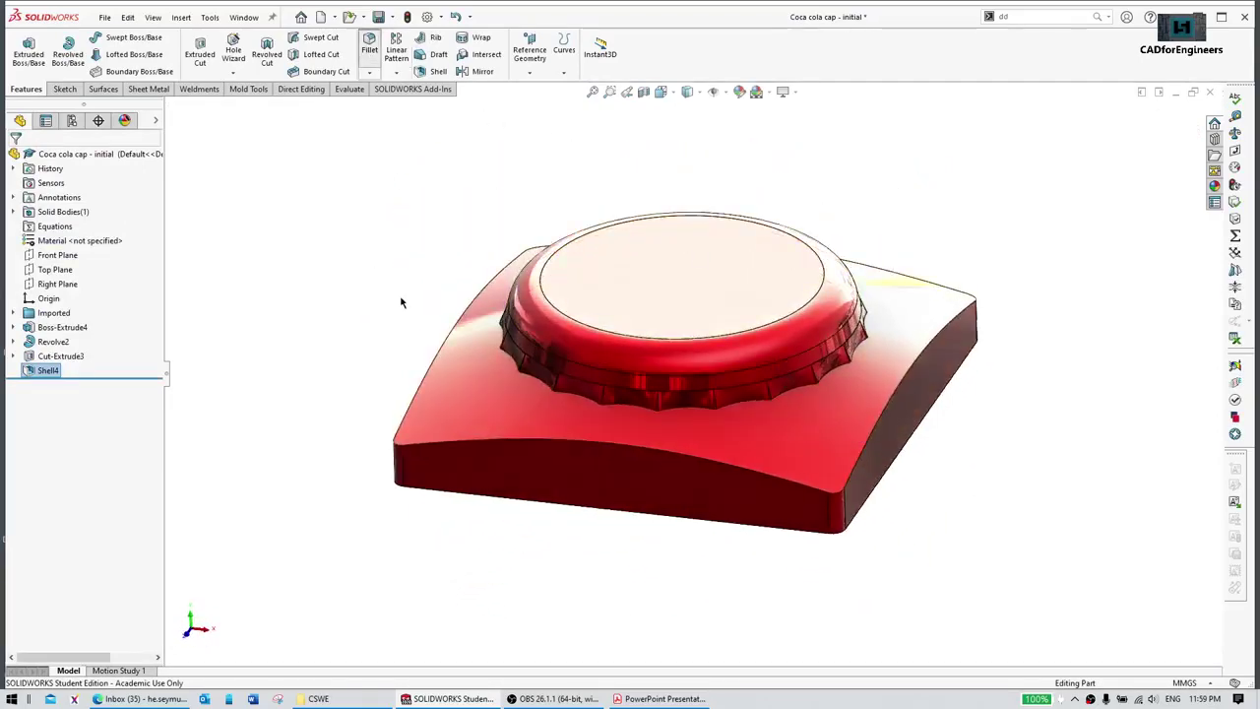
click(782, 485)
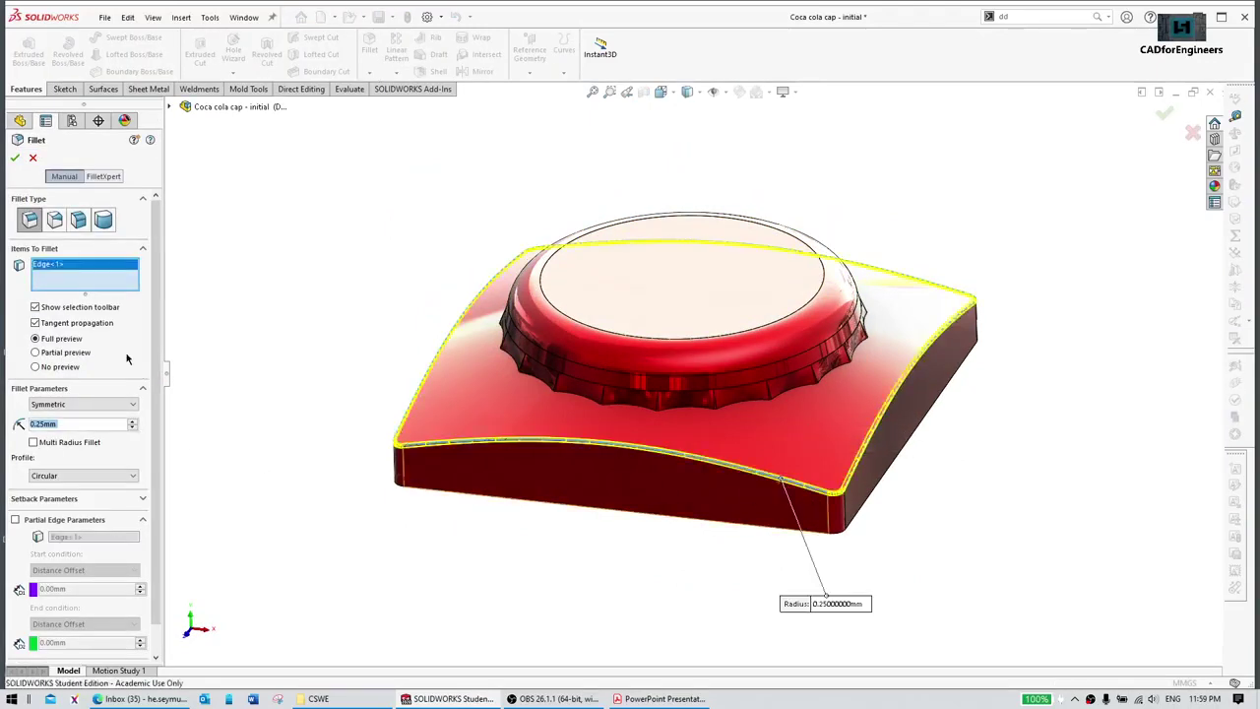
text(1)
key(Return)
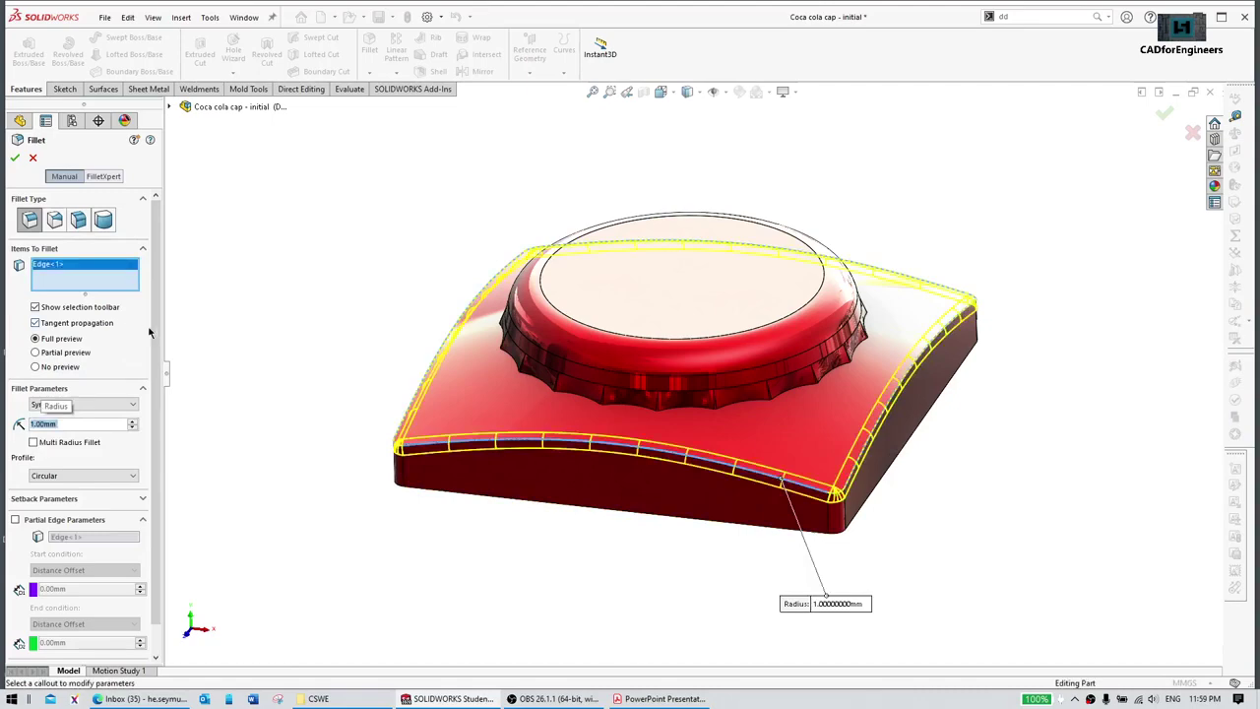
click(15, 158)
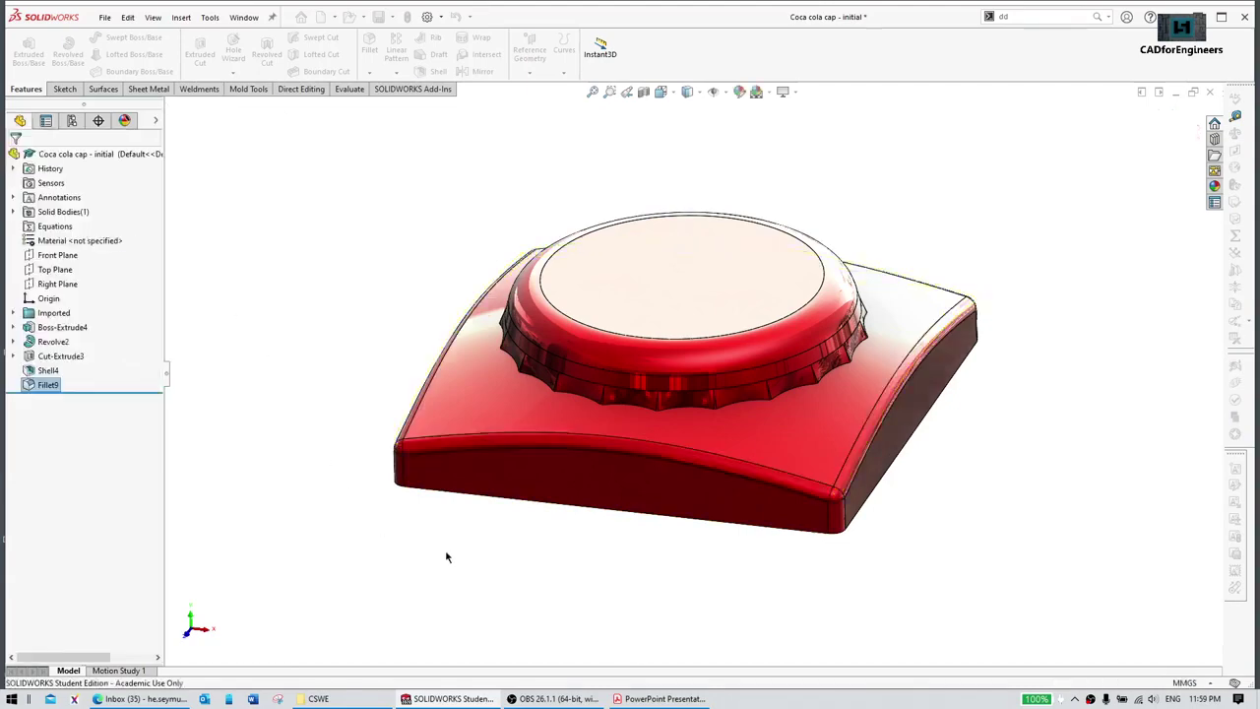
Step: Fillet the scalloped edge where the cap's flutes meet the curved base with a 0.25 mm radius
middle_drag(633, 439, 637, 391)
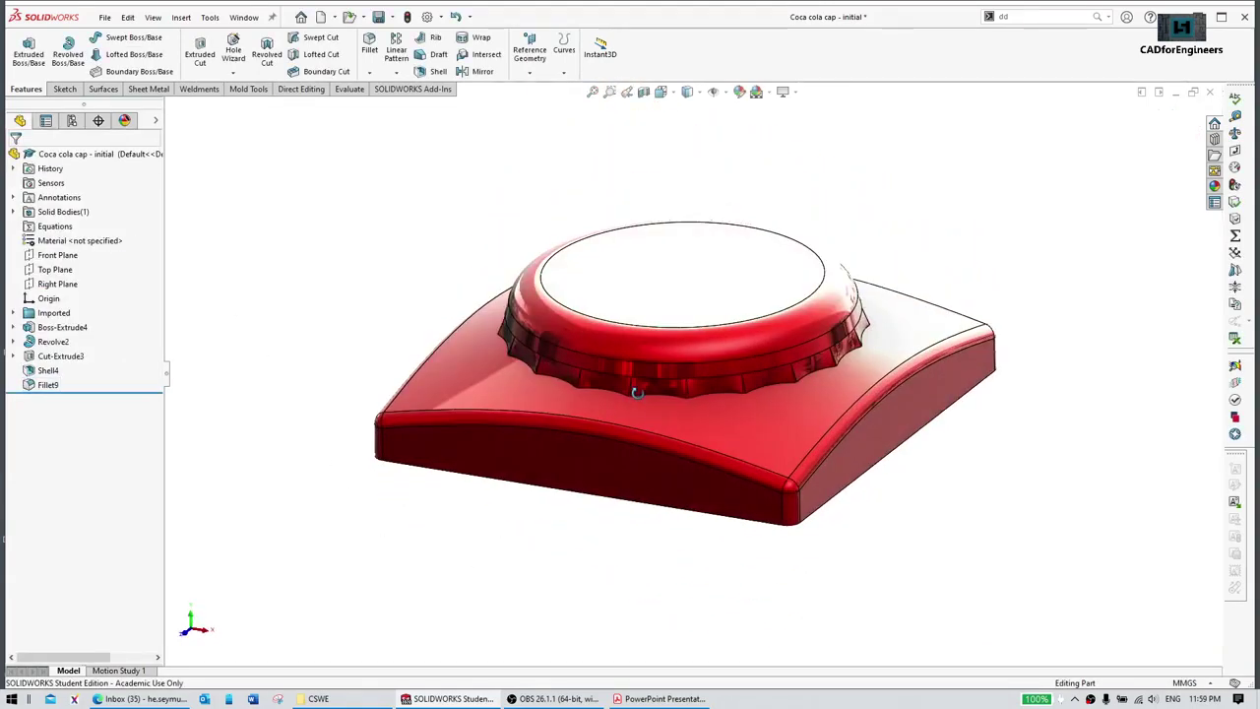
scroll(703, 412, down, 3)
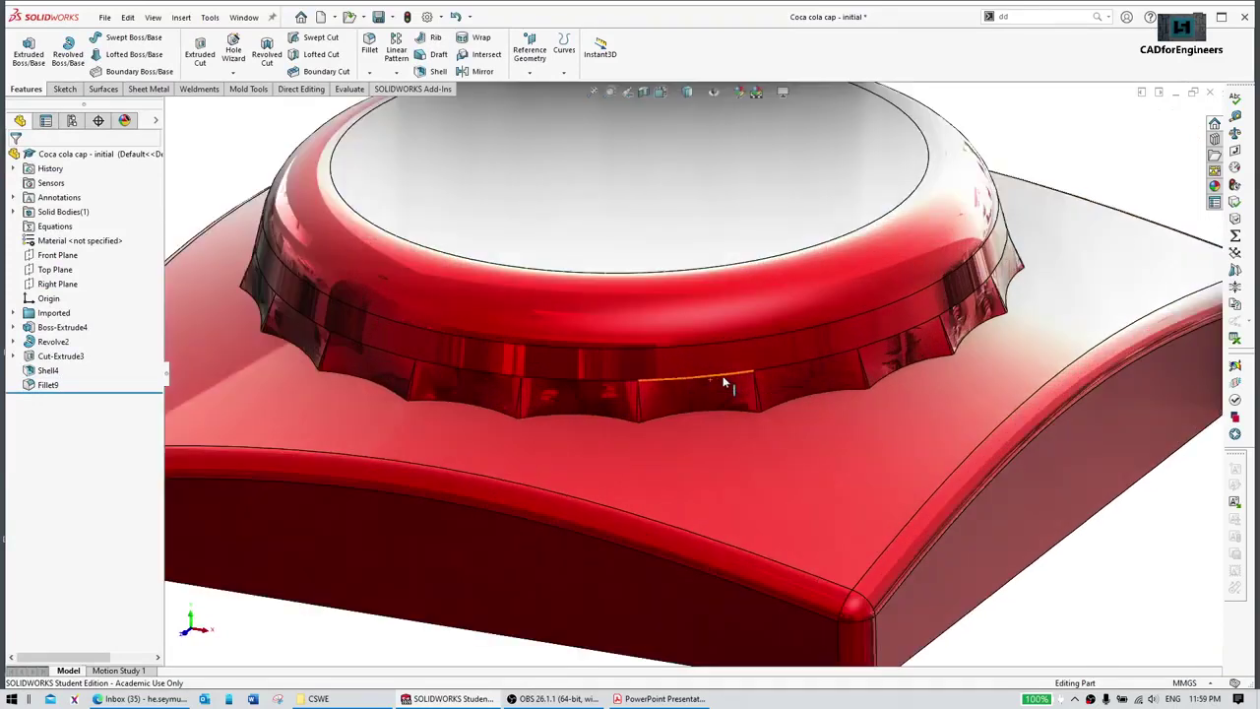
click(369, 45)
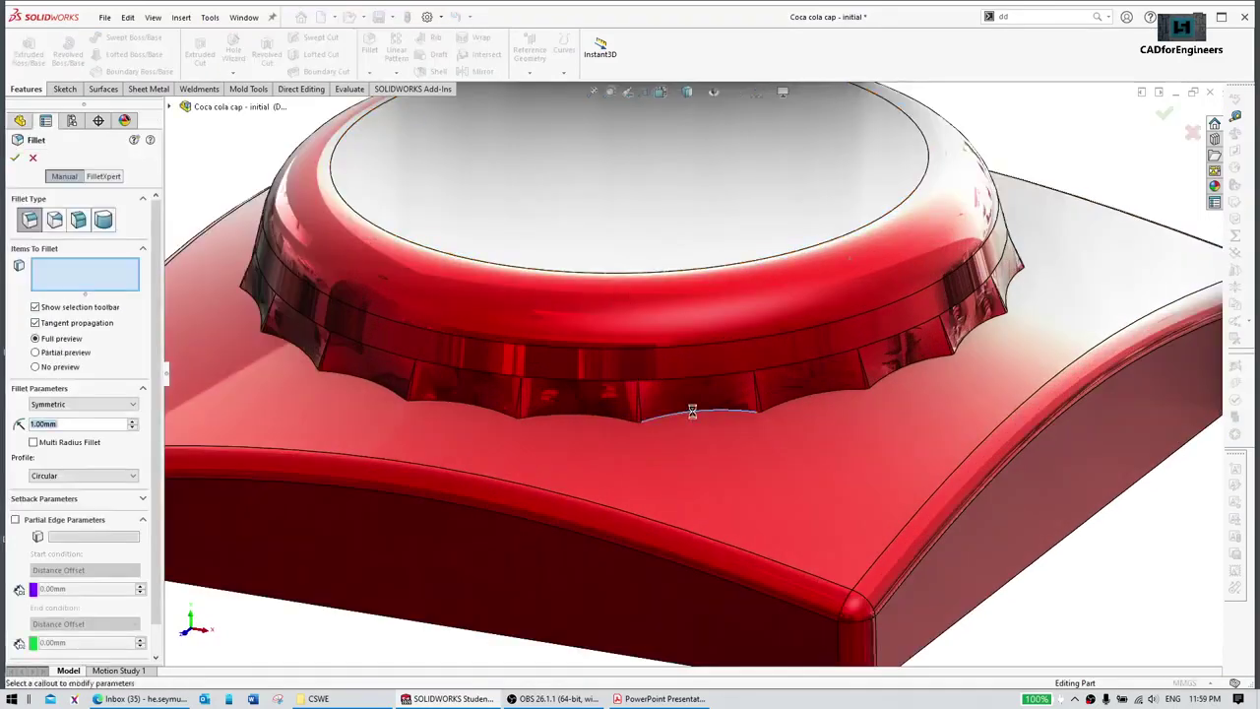
click(692, 411)
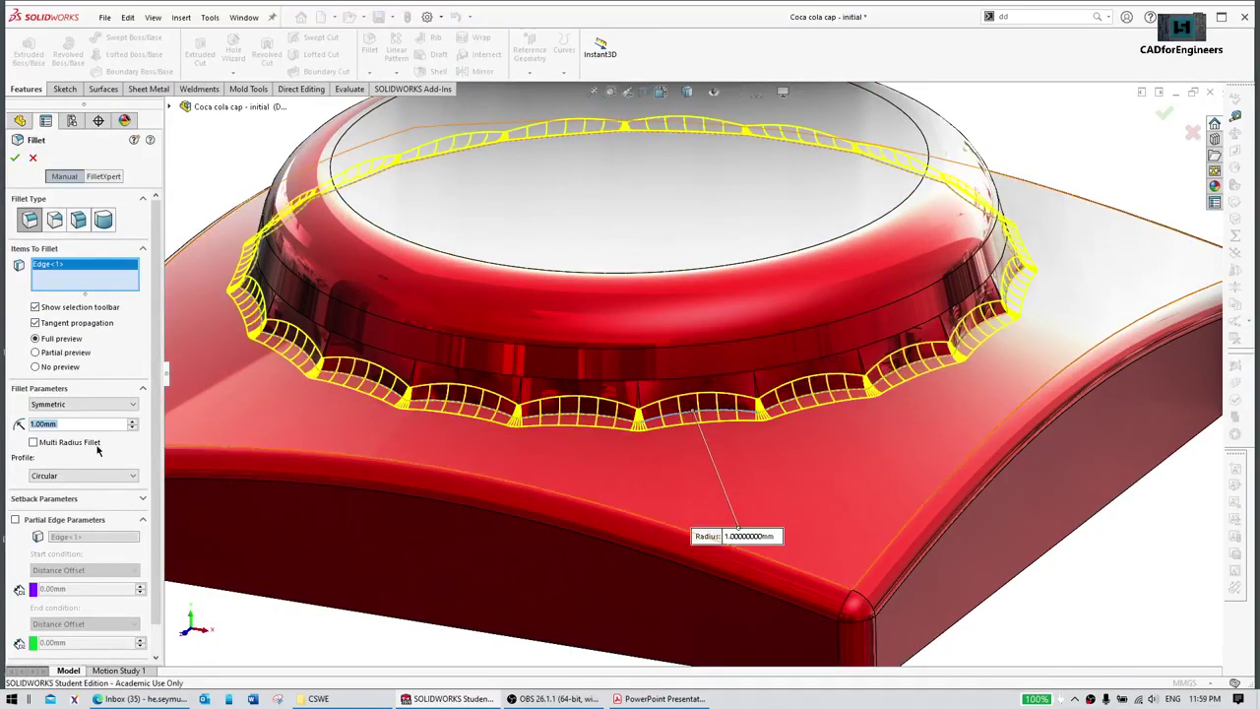
text(.25)
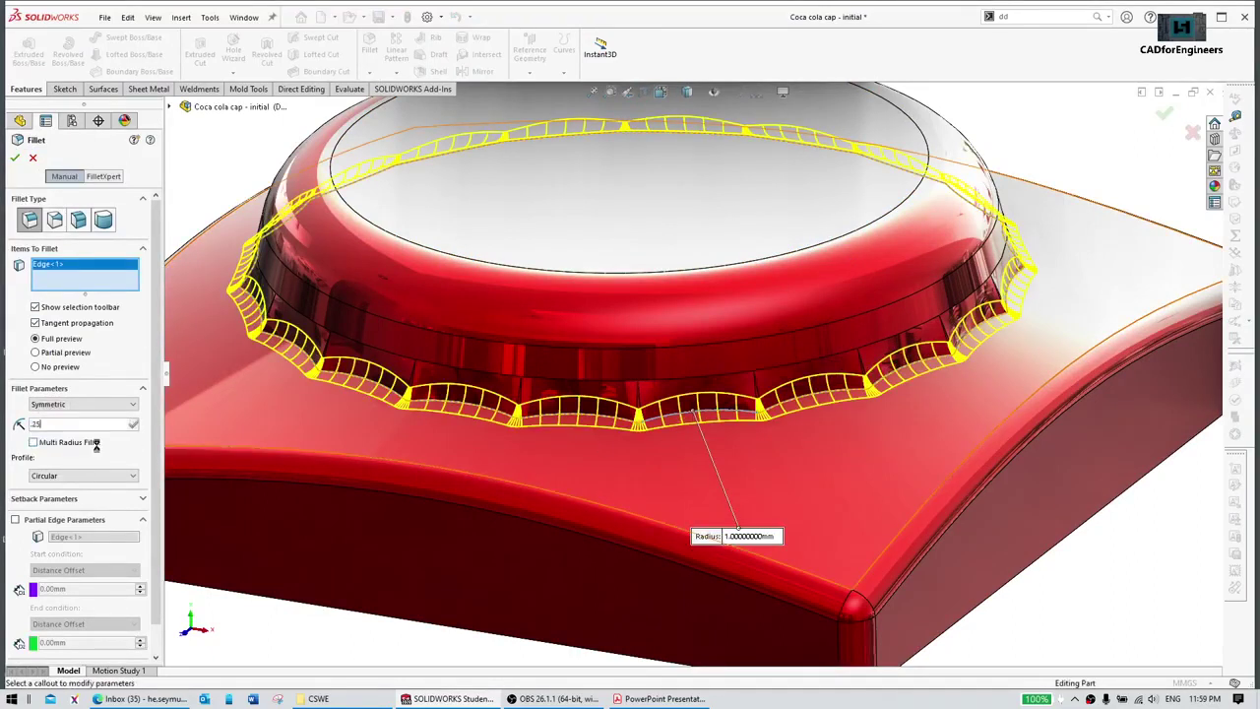
scroll(663, 467, up, 1)
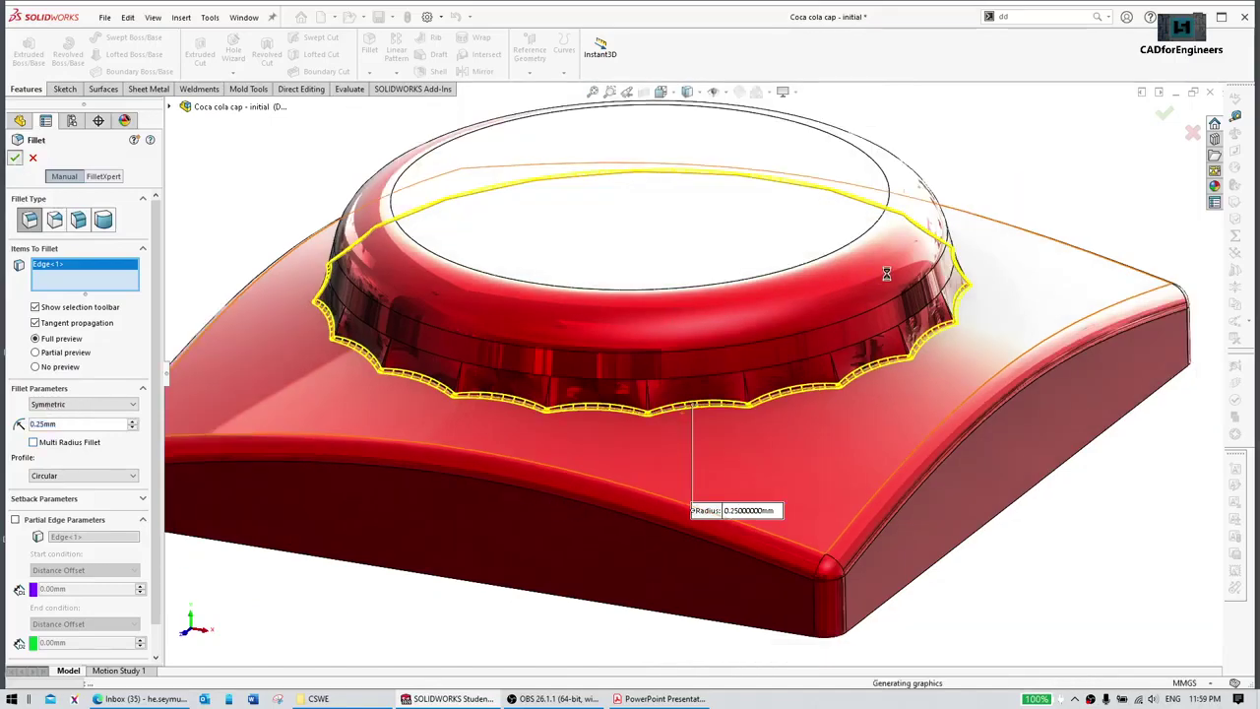
key(Return)
Step: Assign 1060 Alloy as the part's material
scroll(970, 206, up, 1)
middle_drag(1002, 147, 833, 237)
right_click(111, 246)
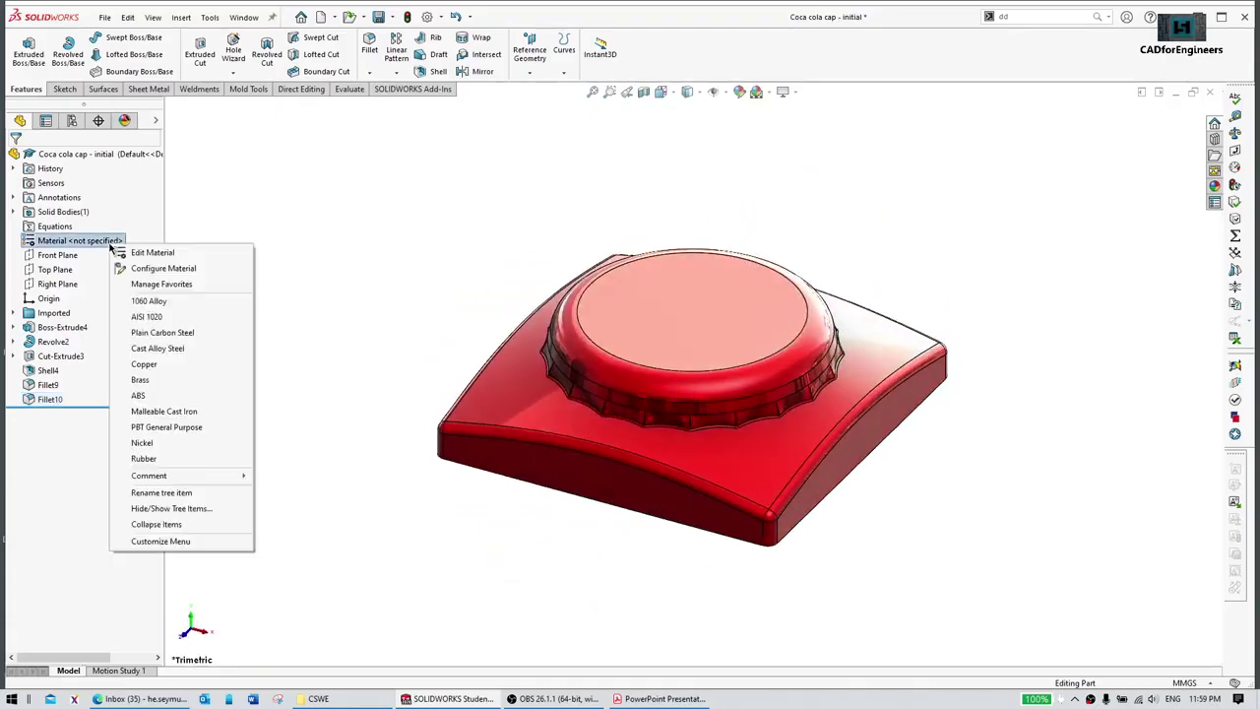
click(161, 303)
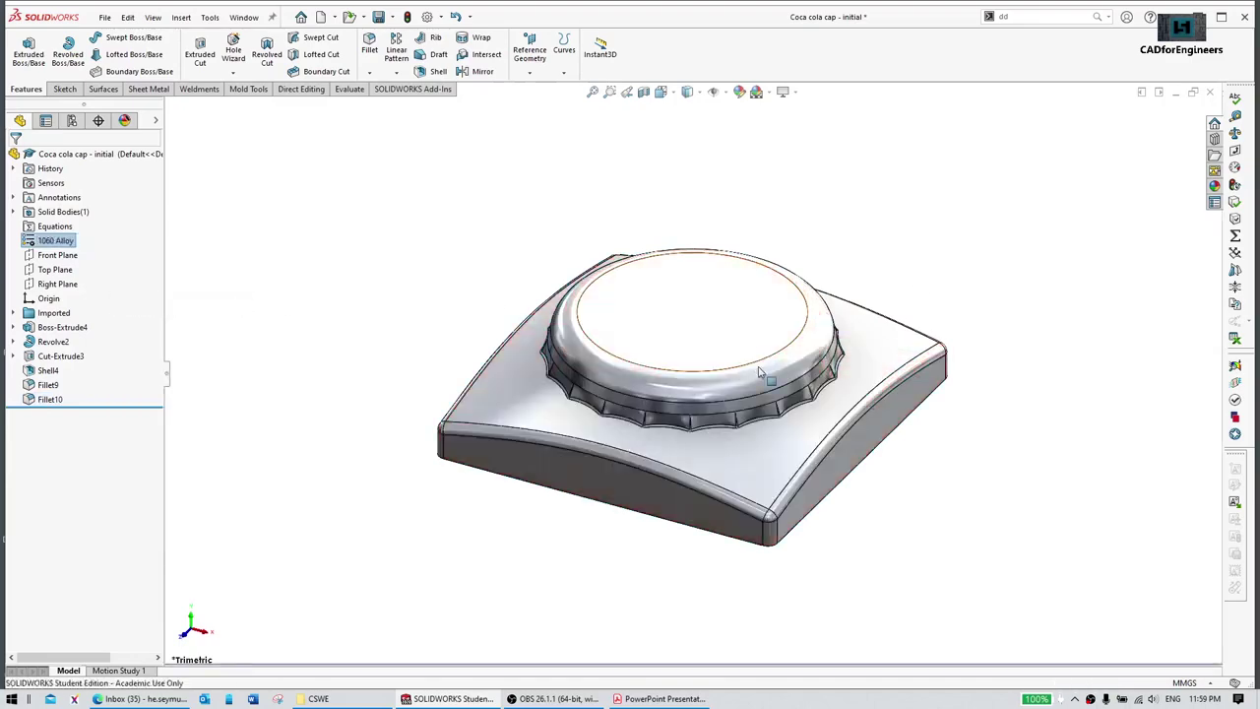
Step: Evaluate the mass properties of the finished cap to read its mass, and close the report
scroll(758, 379, up, 3)
click(1234, 134)
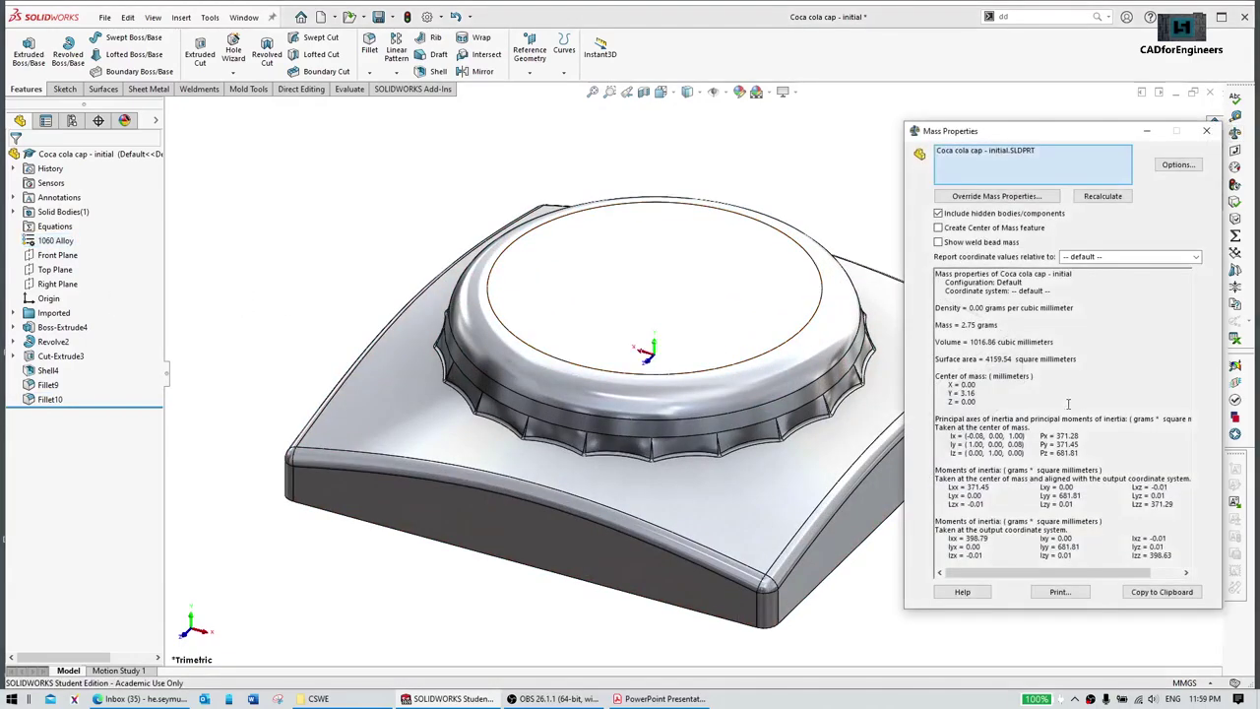
click(1210, 129)
Step: Compare the finished curved base with the original flat one by rolling back to before the revolve and forward past the last fillet
middle_drag(981, 313, 907, 286)
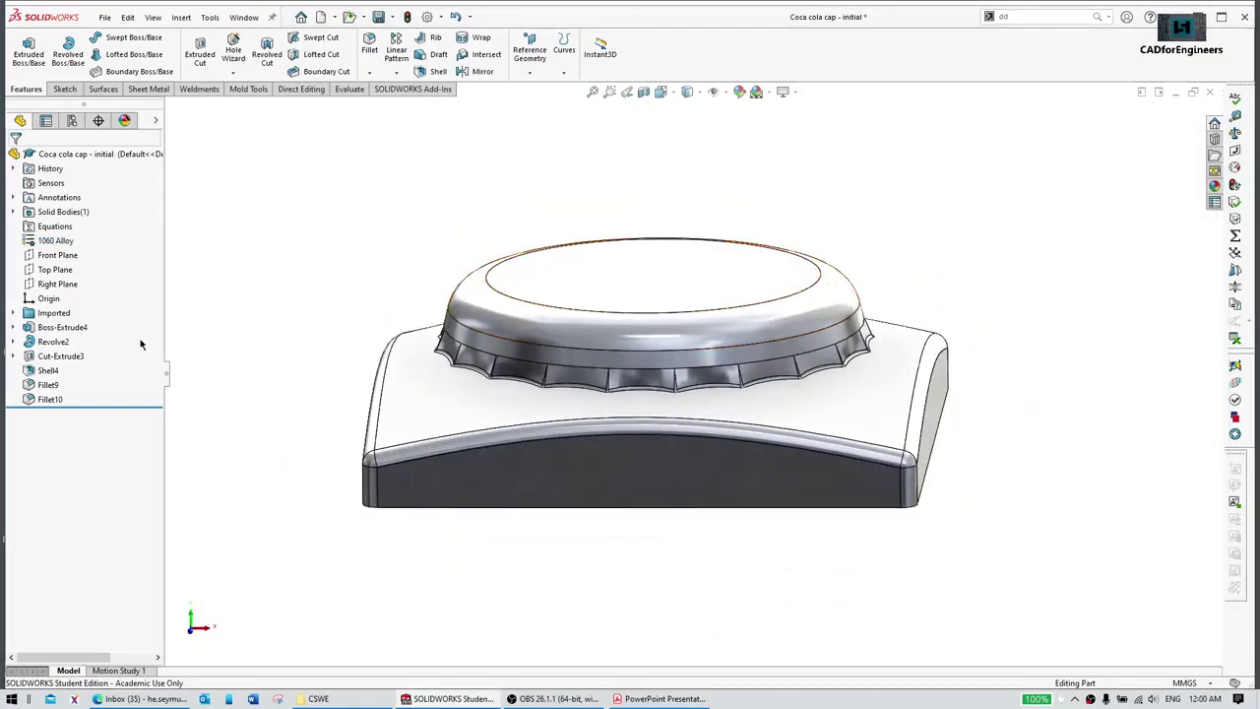
drag(87, 406, 87, 335)
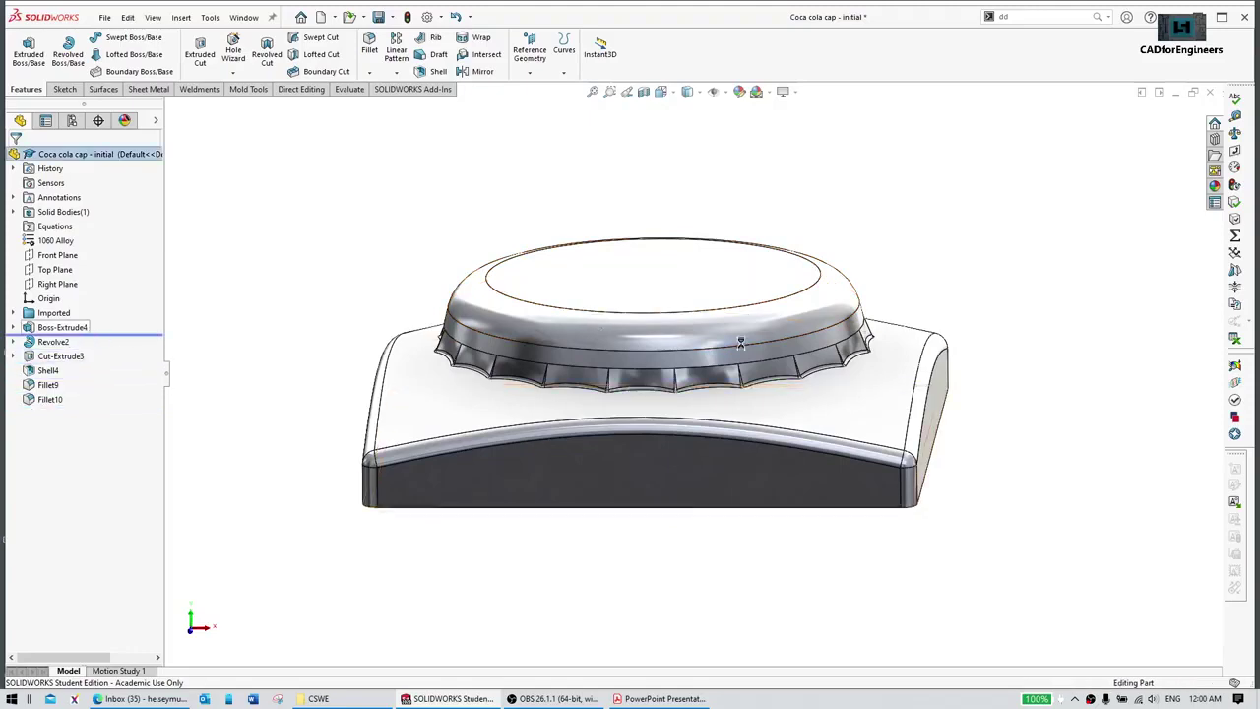
middle_drag(717, 299, 710, 359)
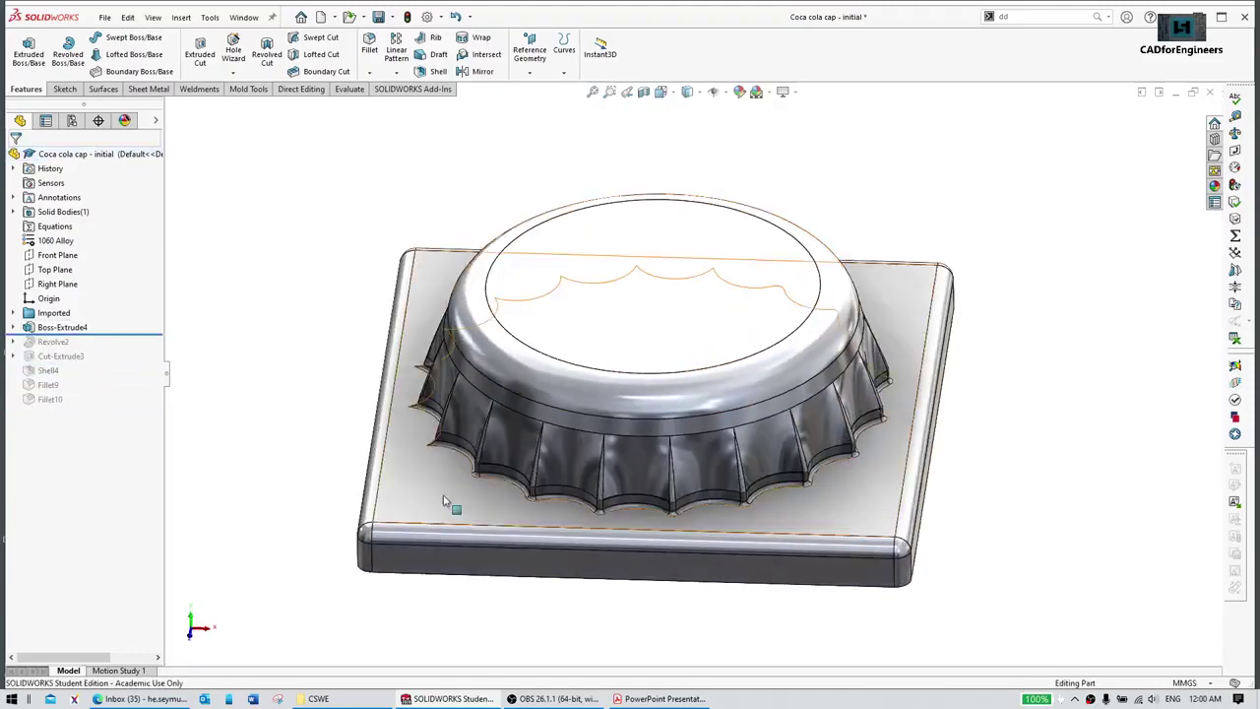
drag(122, 333, 112, 407)
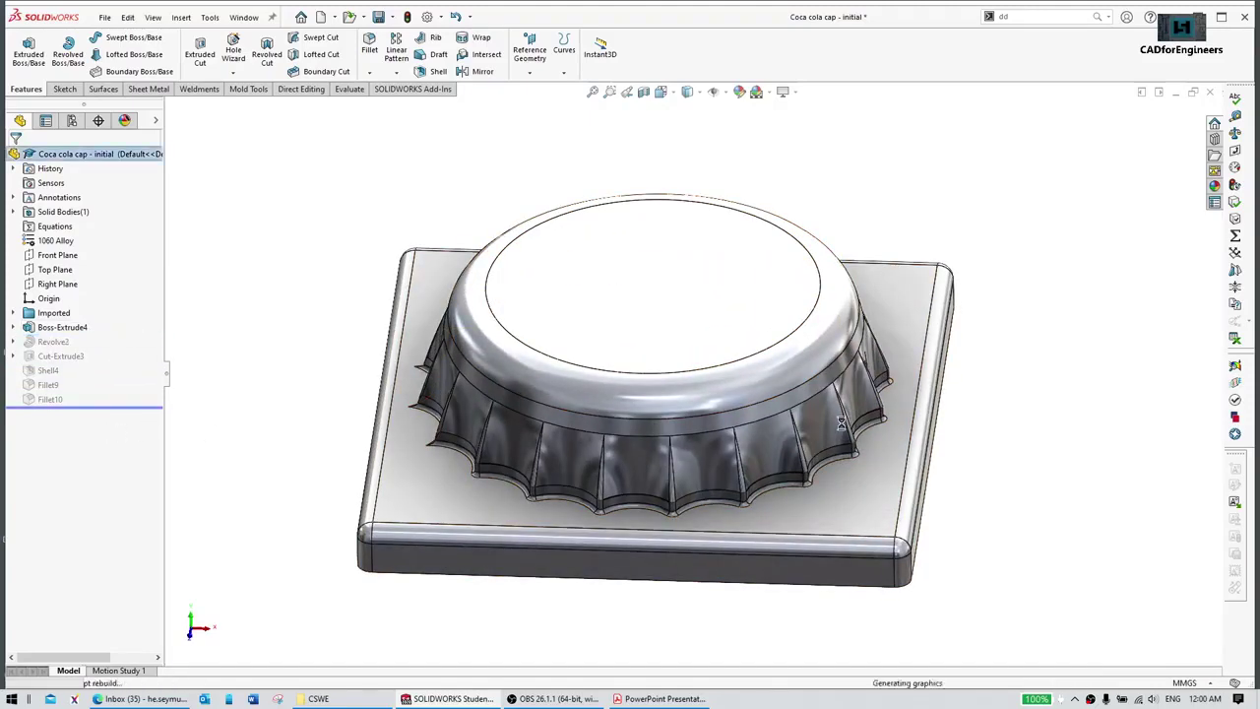
mouse_move(915, 435)
middle_down()
mouse_move(903, 309)
mouse_move(891, 433)
middle_up()
middle_drag(943, 175, 595, 389)
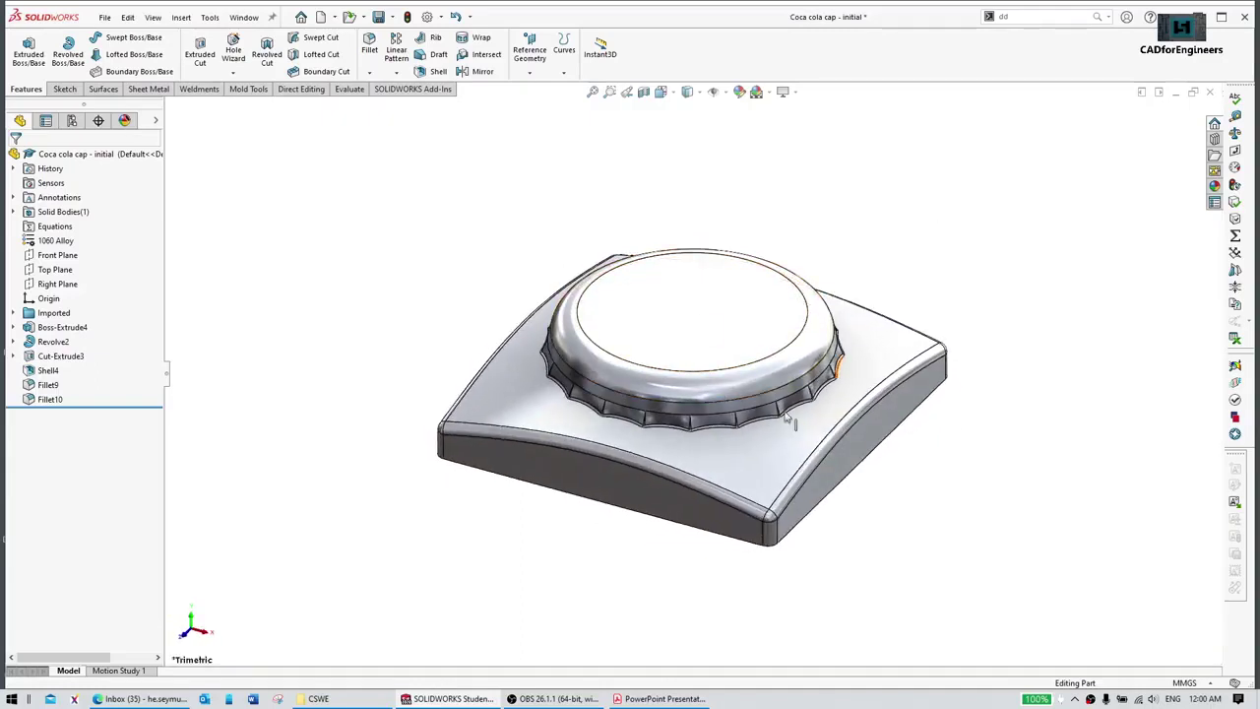
scroll(807, 399, down, 1)
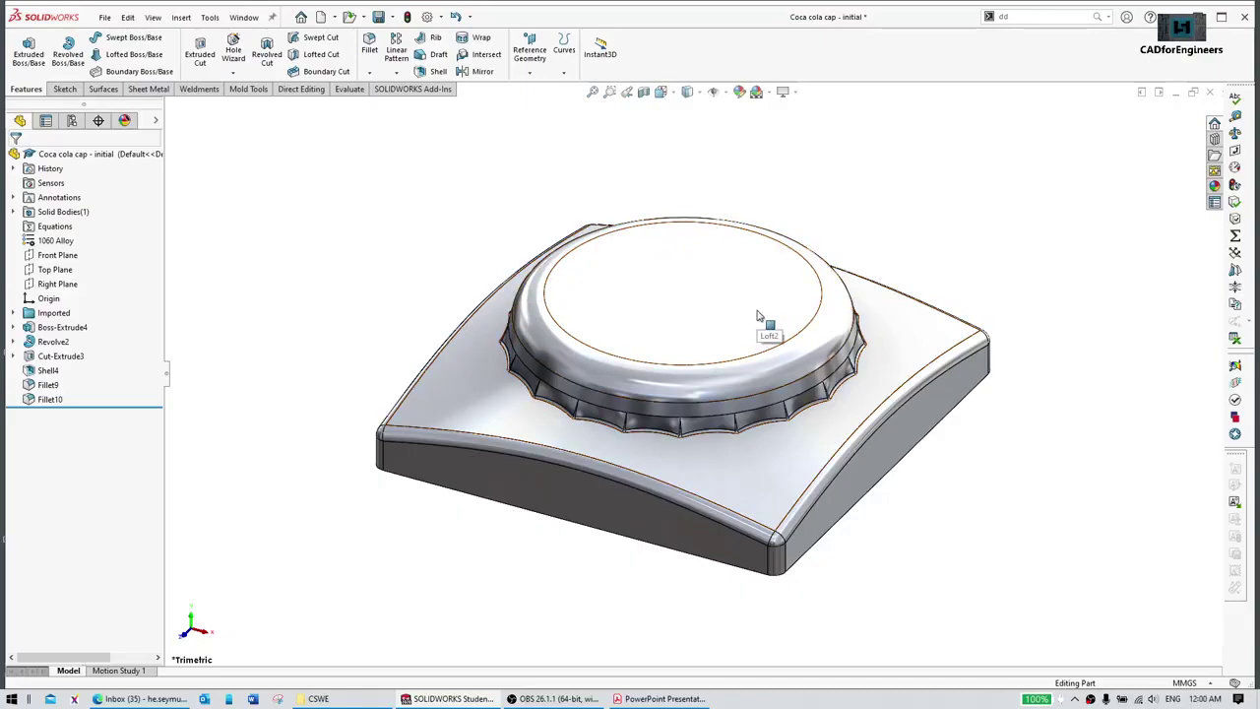
middle_drag(768, 337, 886, 325)
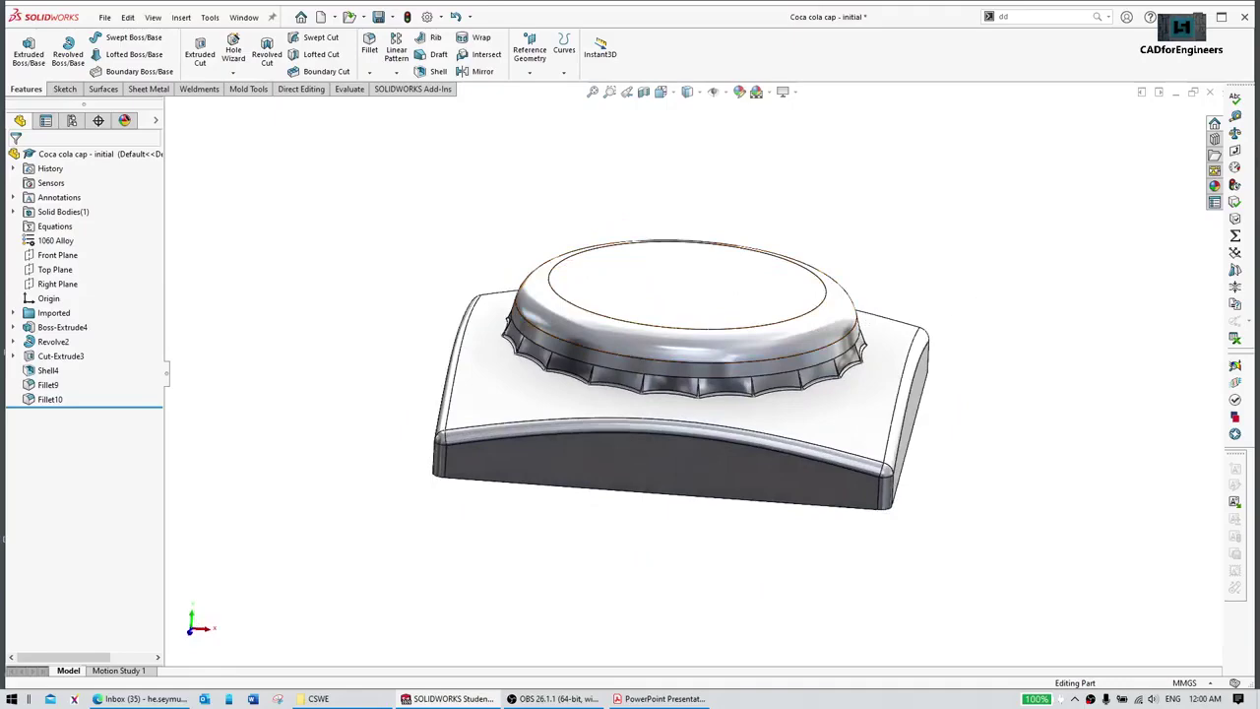